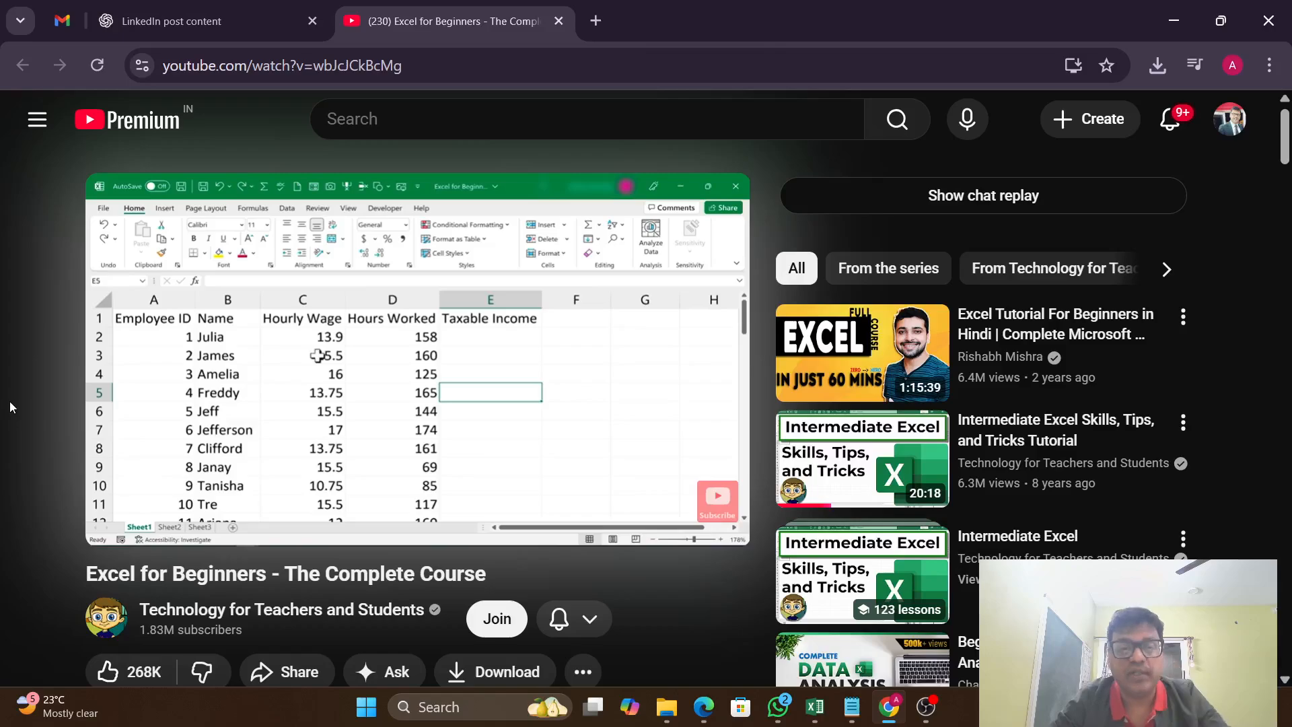
{"action": "scroll", "coordinate": [107, 390], "scroll_direction": "down", "scroll_amount": 2}
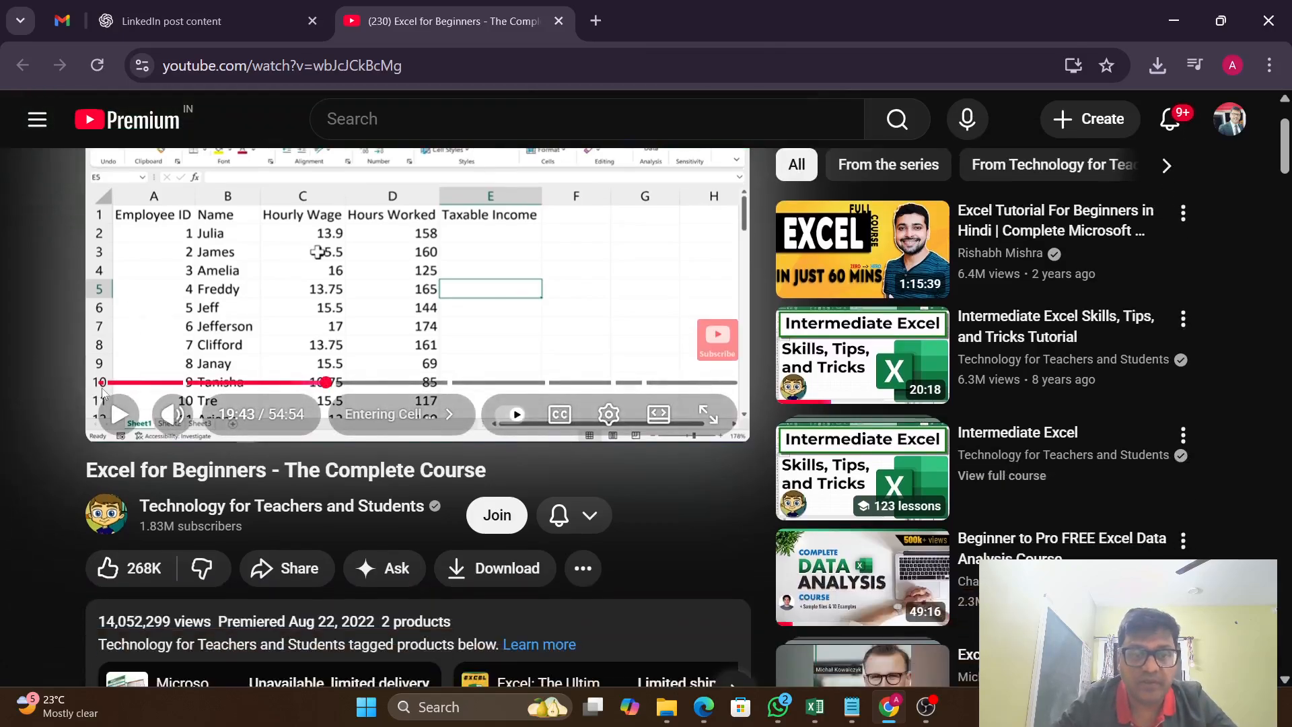
{"action": "scroll", "coordinate": [107, 386], "scroll_direction": "down", "scroll_amount": 3}
{"action": "scroll", "coordinate": [113, 385], "scroll_direction": "up", "scroll_amount": 5}
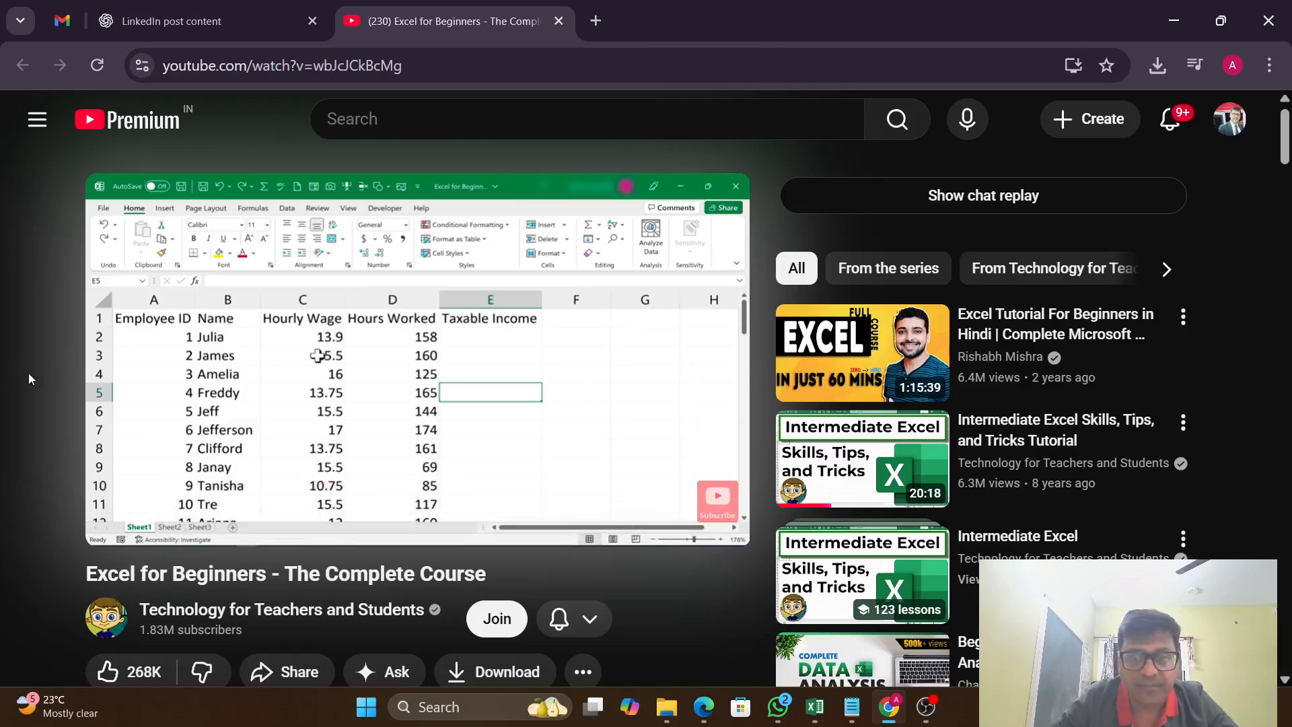
{"action": "scroll", "coordinate": [29, 378], "scroll_direction": "down", "scroll_amount": 2}
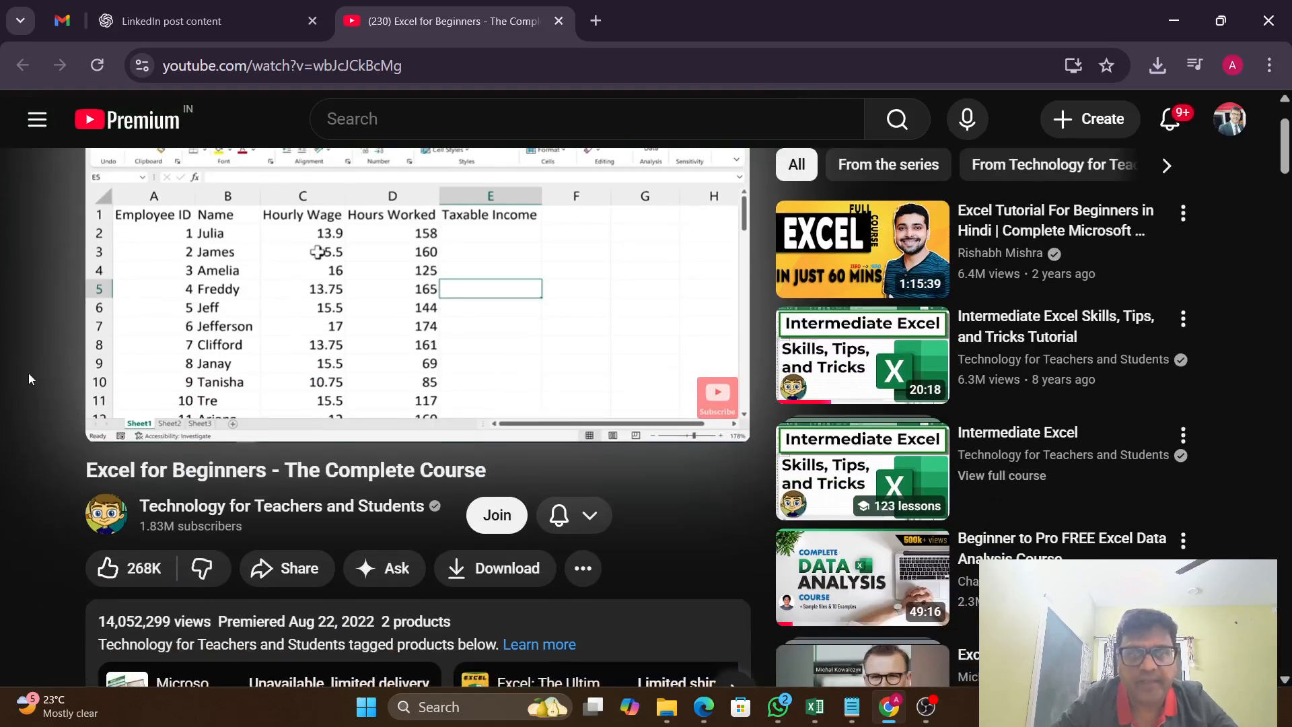
{"action": "scroll", "coordinate": [28, 373], "scroll_direction": "down", "scroll_amount": 2}
{"action": "scroll", "coordinate": [31, 365], "scroll_direction": "up", "scroll_amount": 2}
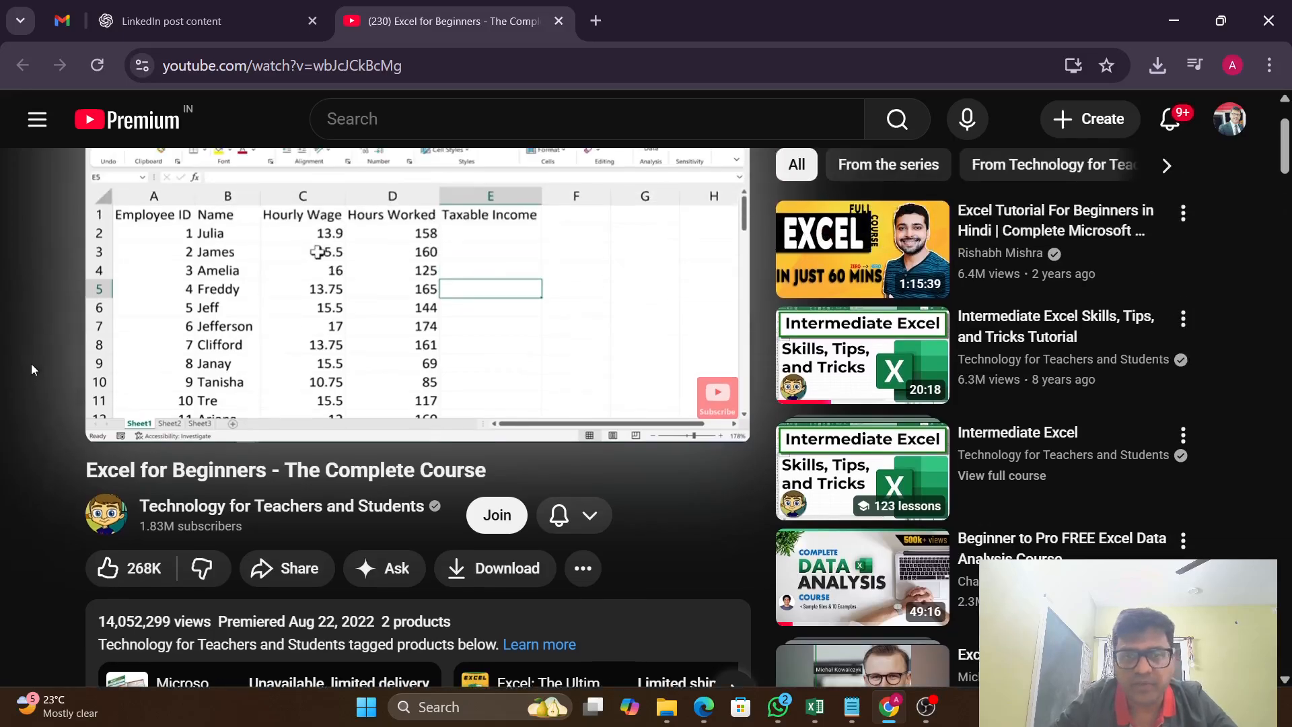
{"action": "scroll", "coordinate": [31, 366], "scroll_direction": "down", "scroll_amount": 3}
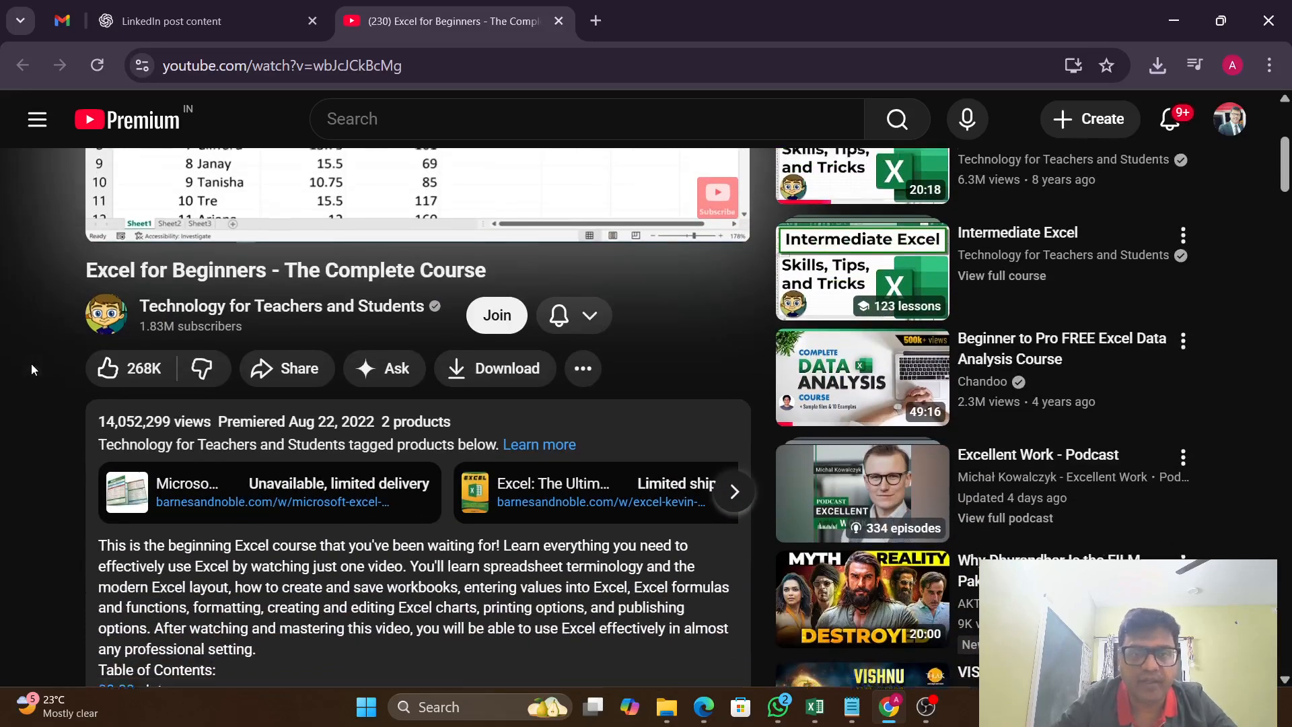
{"action": "scroll", "coordinate": [31, 368], "scroll_direction": "up", "scroll_amount": 5}
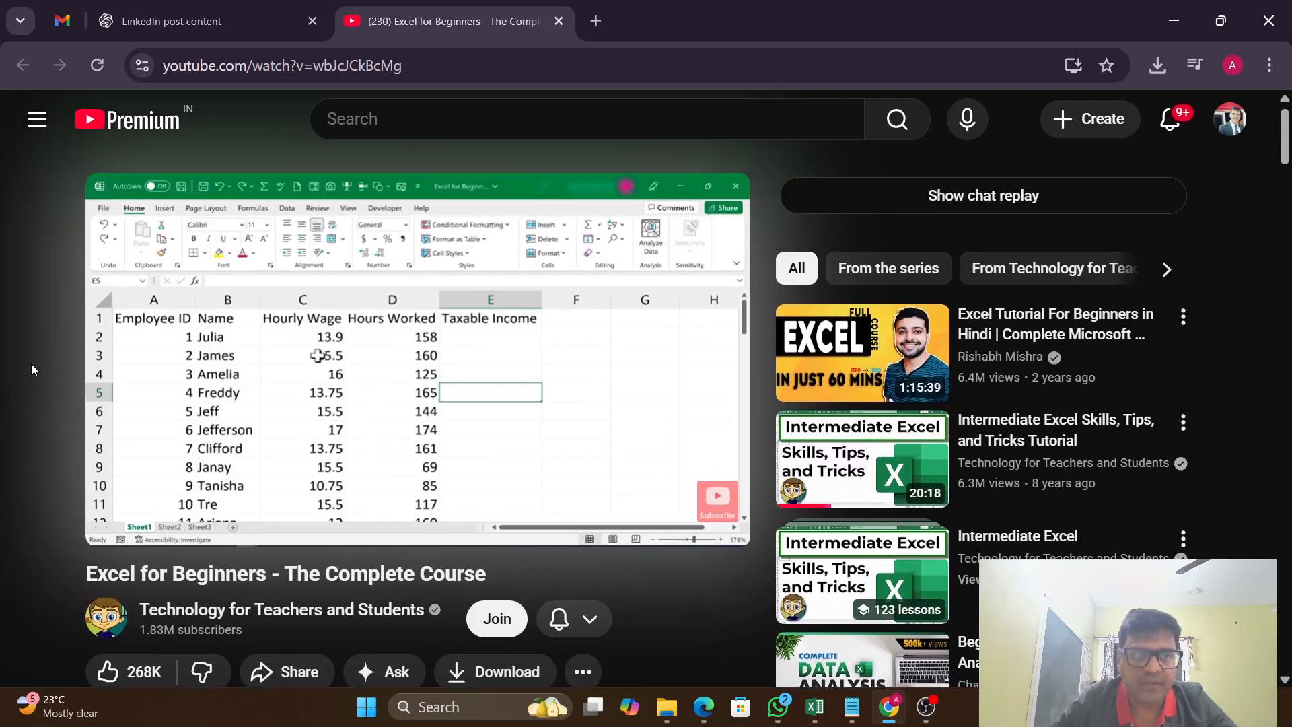
{"action": "scroll", "coordinate": [31, 366], "scroll_direction": "down", "scroll_amount": 1}
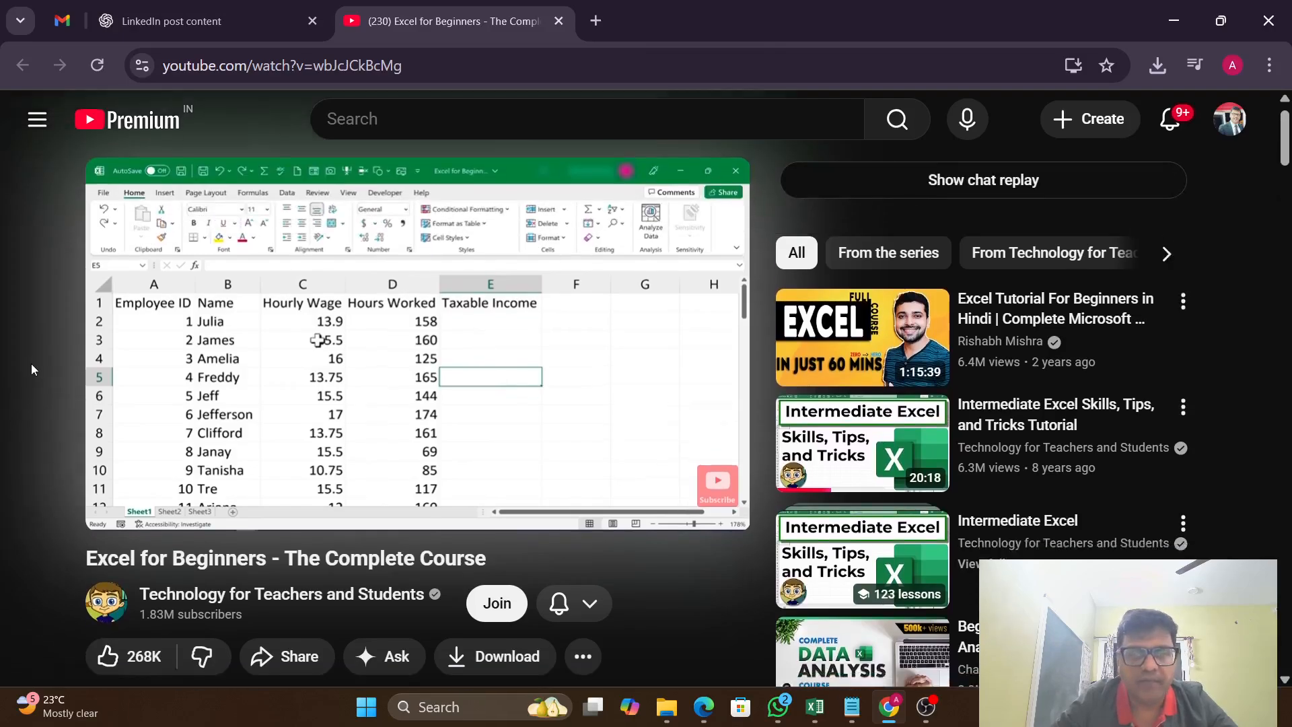
{"action": "scroll", "coordinate": [31, 366], "scroll_direction": "up", "scroll_amount": 1}
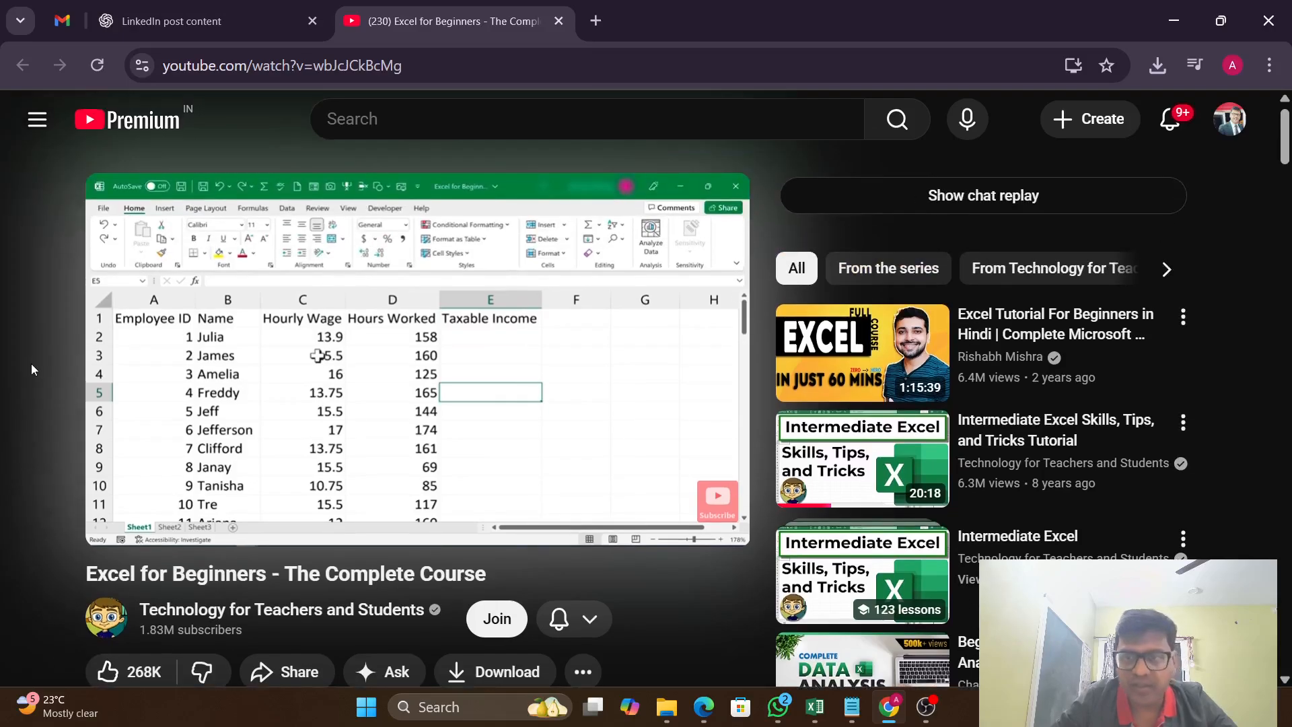
{"action": "scroll", "coordinate": [31, 369], "scroll_direction": "down", "scroll_amount": 6}
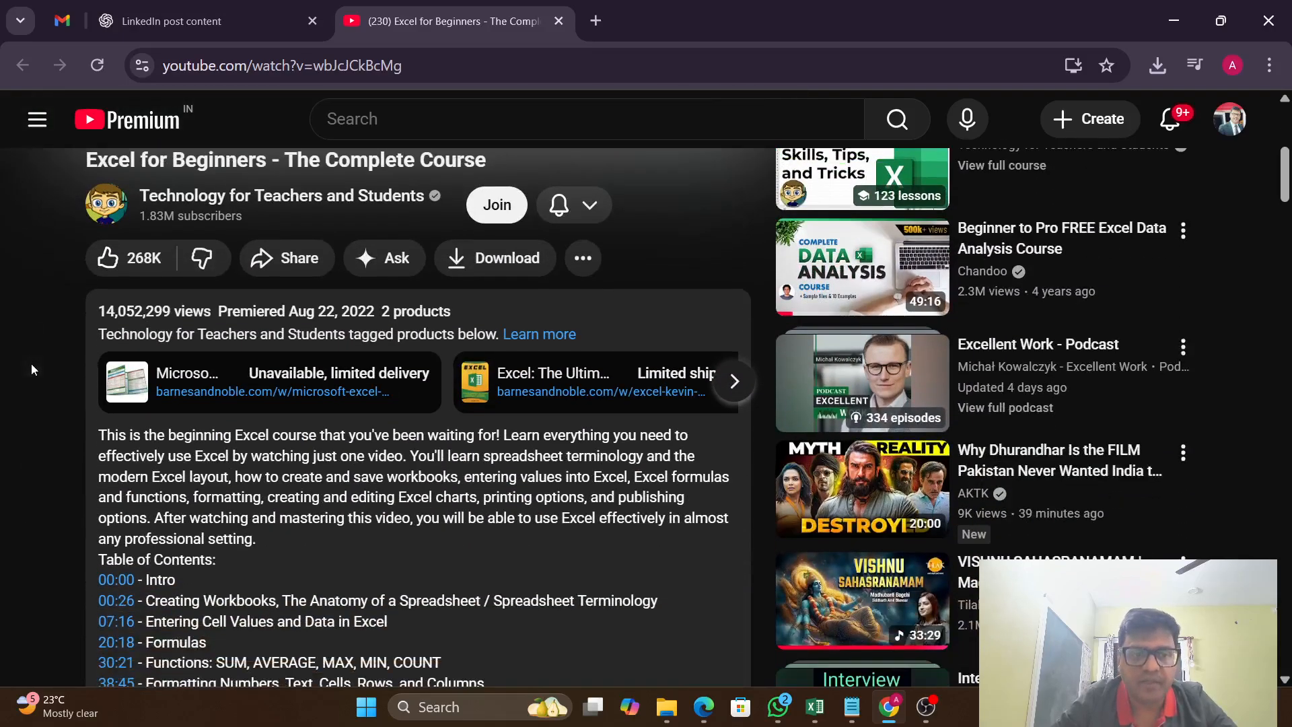
{"action": "scroll", "coordinate": [31, 368], "scroll_direction": "up", "scroll_amount": 6}
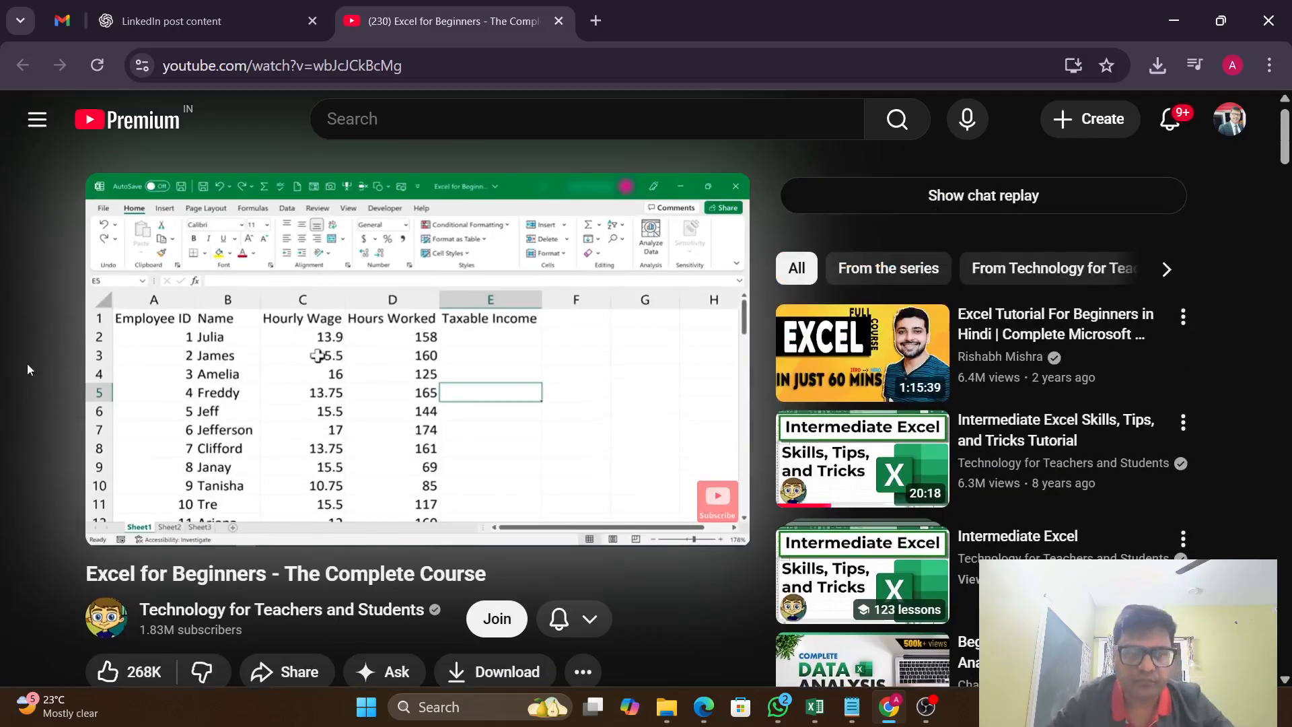
{"action": "mouse_move", "coordinate": [242, 371]}
{"action": "scroll", "coordinate": [243, 371], "scroll_direction": "down", "scroll_amount": 2}
{"action": "scroll", "coordinate": [240, 370], "scroll_direction": "up", "scroll_amount": 2}
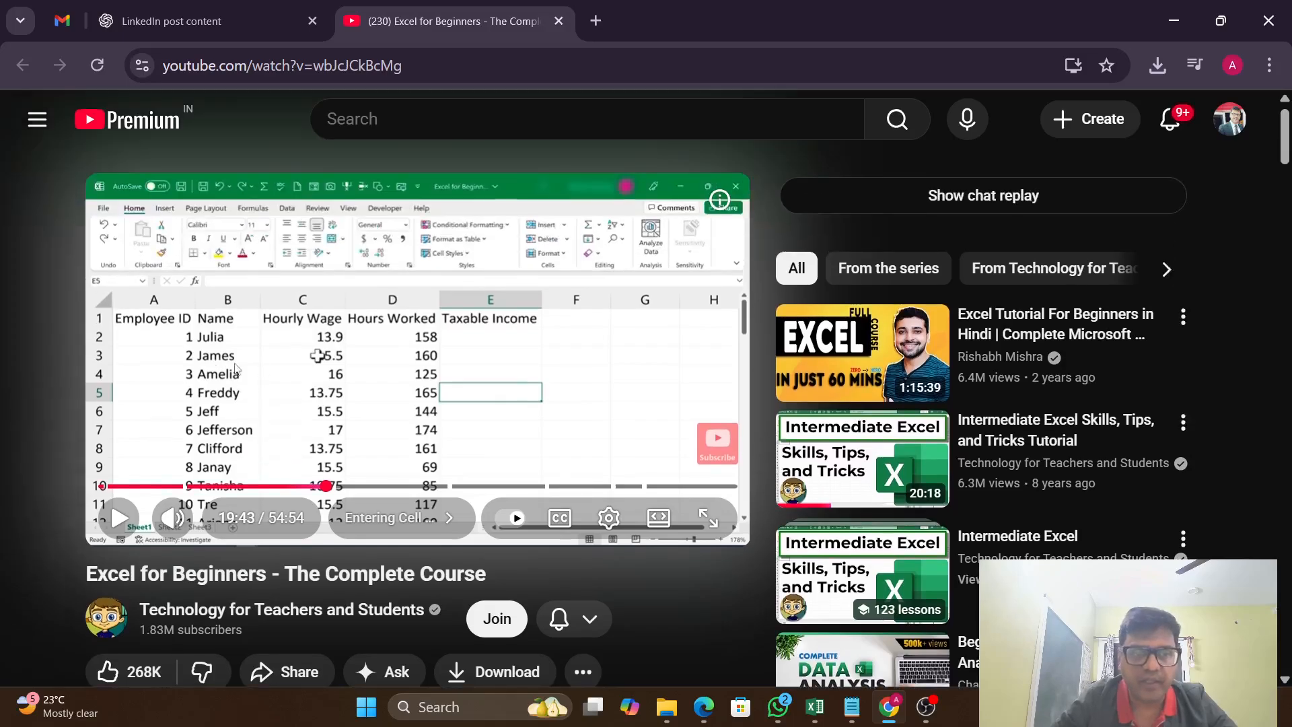
{"action": "scroll", "coordinate": [209, 368], "scroll_direction": "down", "scroll_amount": 2}
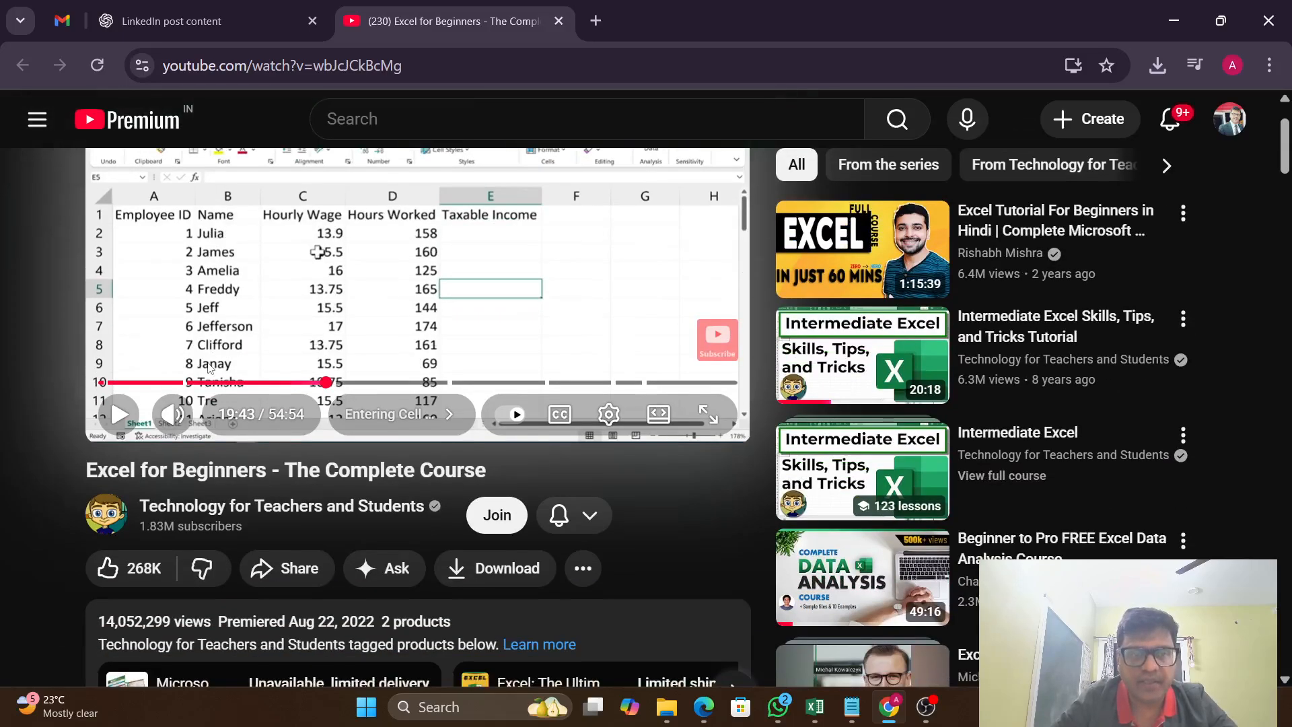
{"action": "scroll", "coordinate": [209, 368], "scroll_direction": "down", "scroll_amount": 2}
{"action": "scroll", "coordinate": [209, 368], "scroll_direction": "up", "scroll_amount": 3}
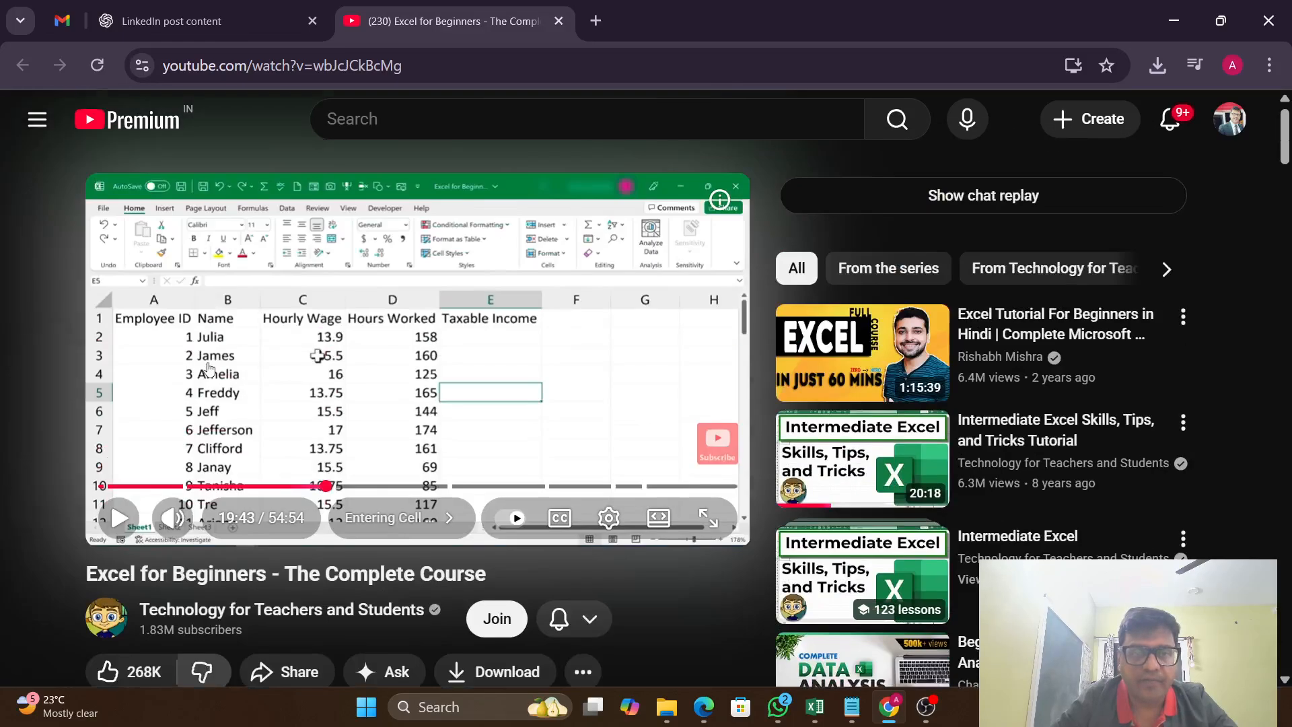
Examine the video description and its table of contents for the topics covered in the Excel course
{"action": "scroll", "coordinate": [209, 368], "scroll_direction": "down", "scroll_amount": 5}
{"action": "scroll", "coordinate": [208, 369], "scroll_direction": "down", "scroll_amount": 2}
{"action": "scroll", "coordinate": [209, 368], "scroll_direction": "down", "scroll_amount": 2}
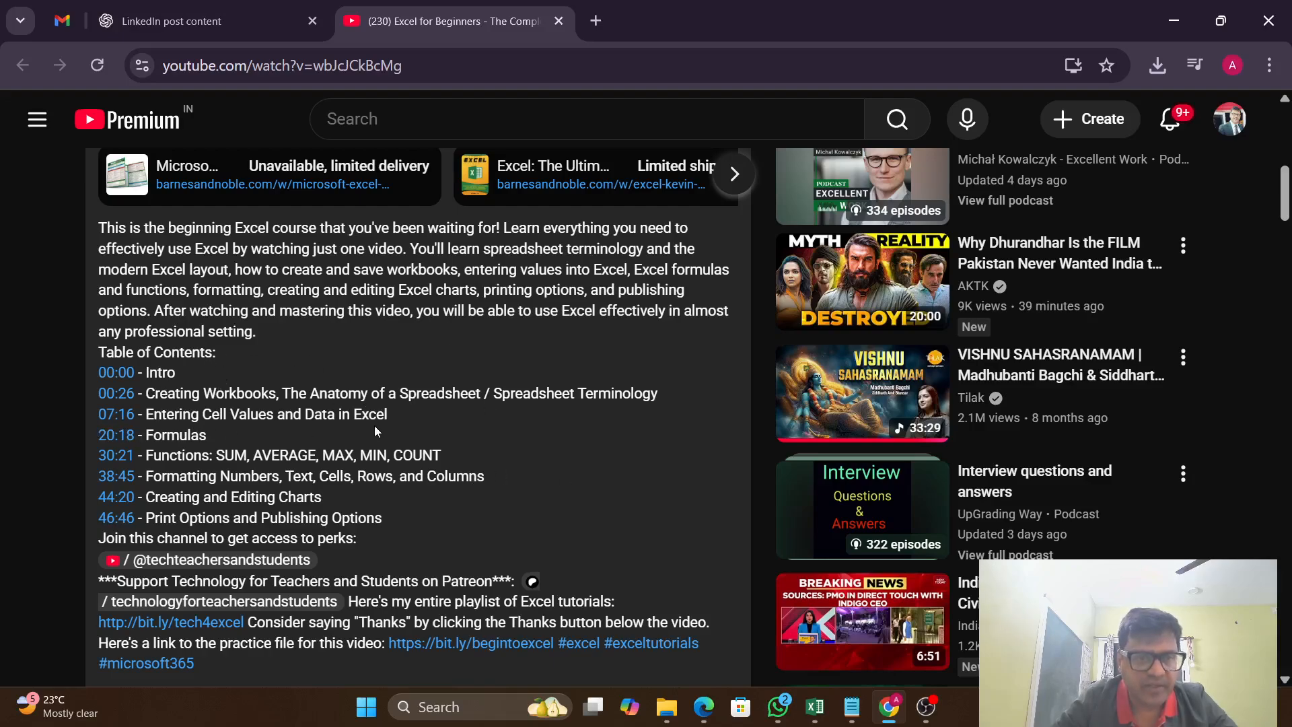
{"action": "scroll", "coordinate": [234, 416], "scroll_direction": "down", "scroll_amount": 2}
{"action": "scroll", "coordinate": [242, 413], "scroll_direction": "up", "scroll_amount": 2}
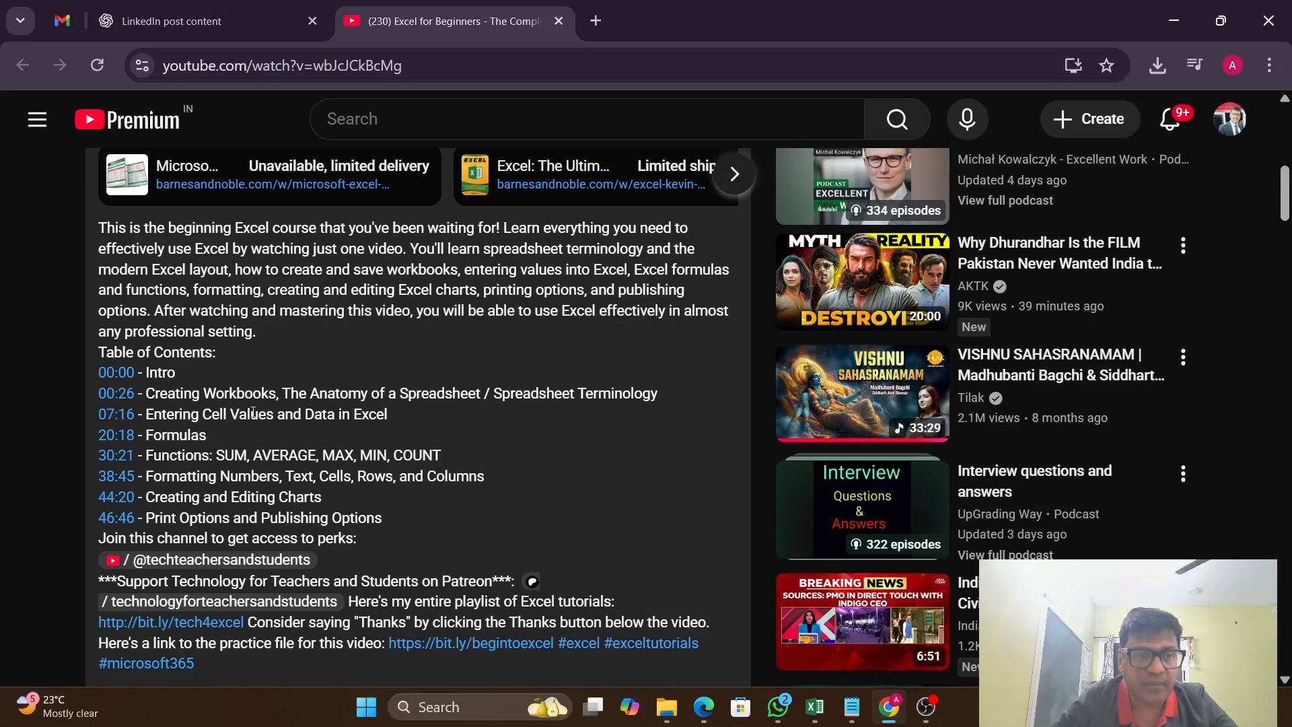
{"action": "scroll", "coordinate": [252, 413], "scroll_direction": "down", "scroll_amount": 2}
{"action": "scroll", "coordinate": [251, 413], "scroll_direction": "up", "scroll_amount": 2}
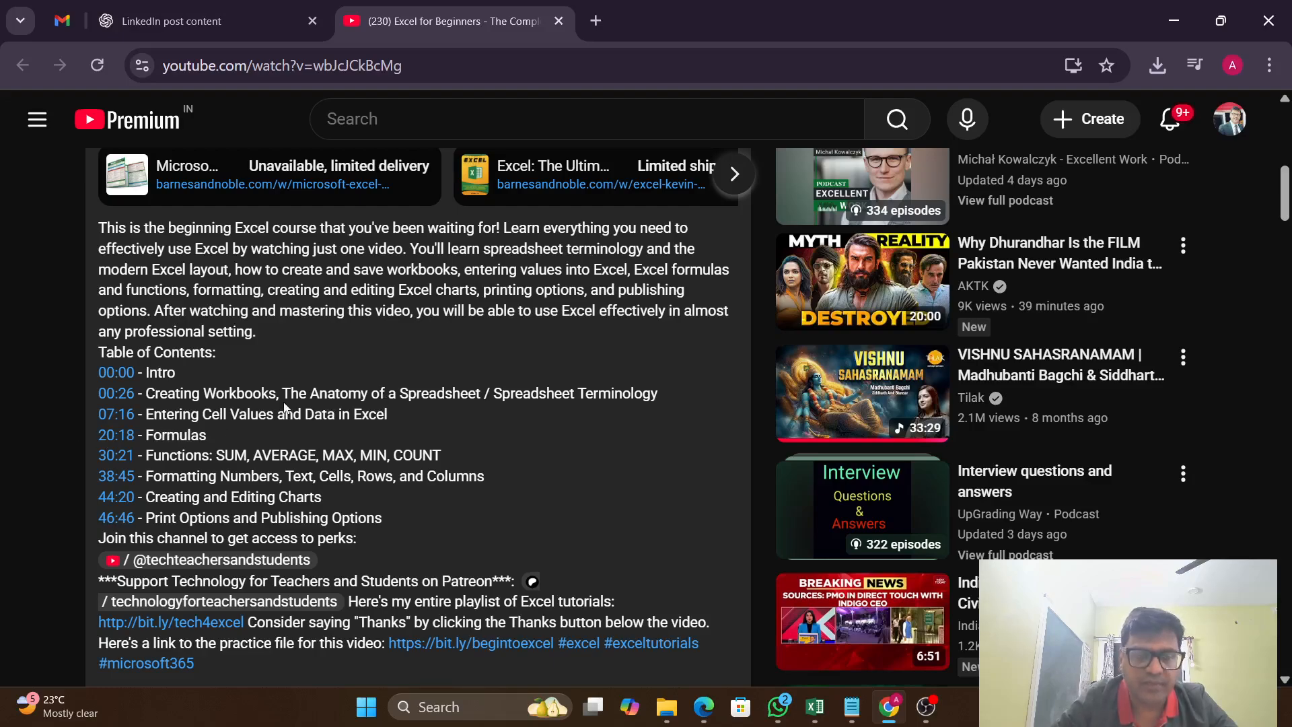
{"action": "scroll", "coordinate": [285, 398], "scroll_direction": "up", "scroll_amount": 8}
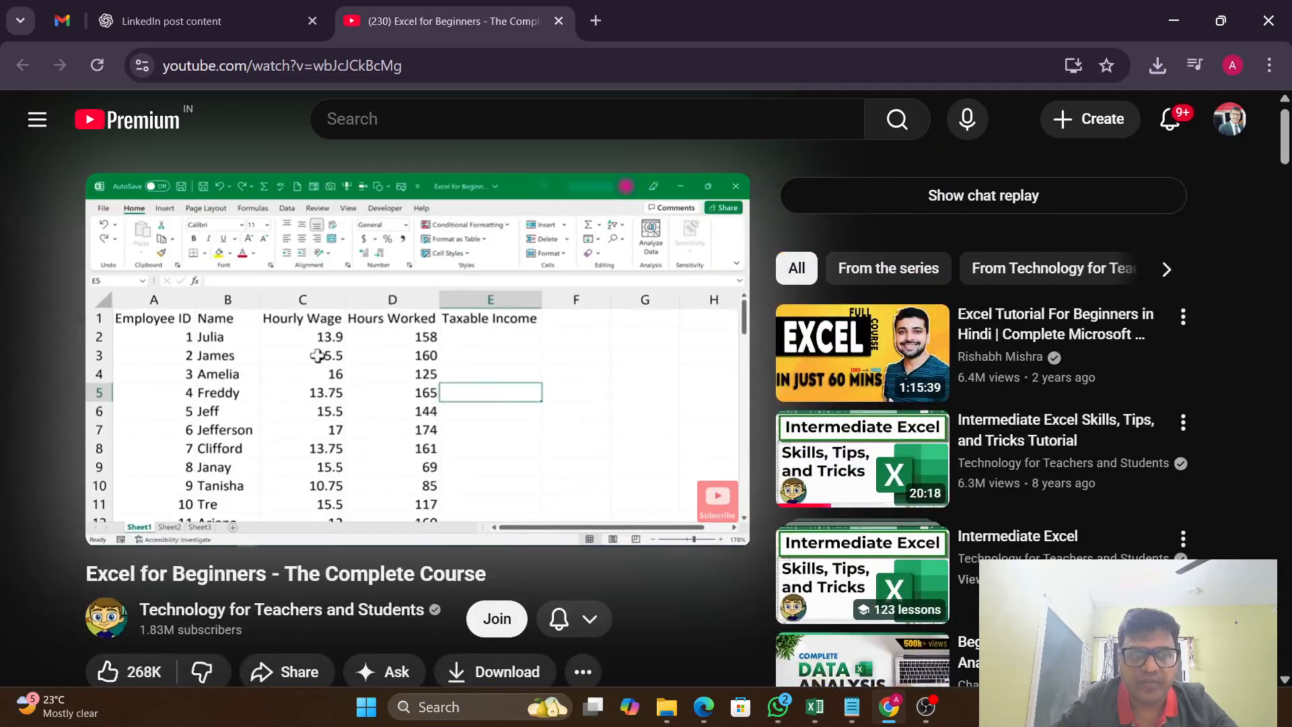
{"action": "scroll", "coordinate": [269, 403], "scroll_direction": "down", "scroll_amount": 2}
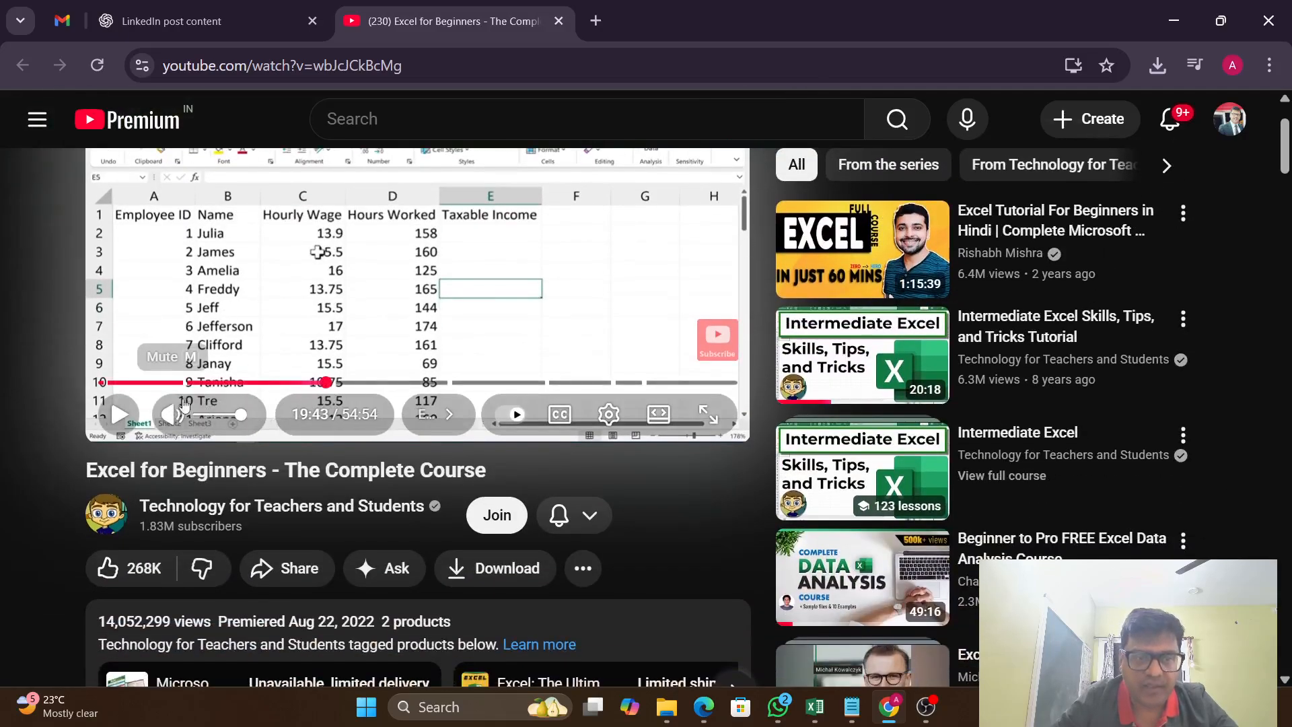
{"action": "scroll", "coordinate": [6, 376], "scroll_direction": "down", "scroll_amount": 3}
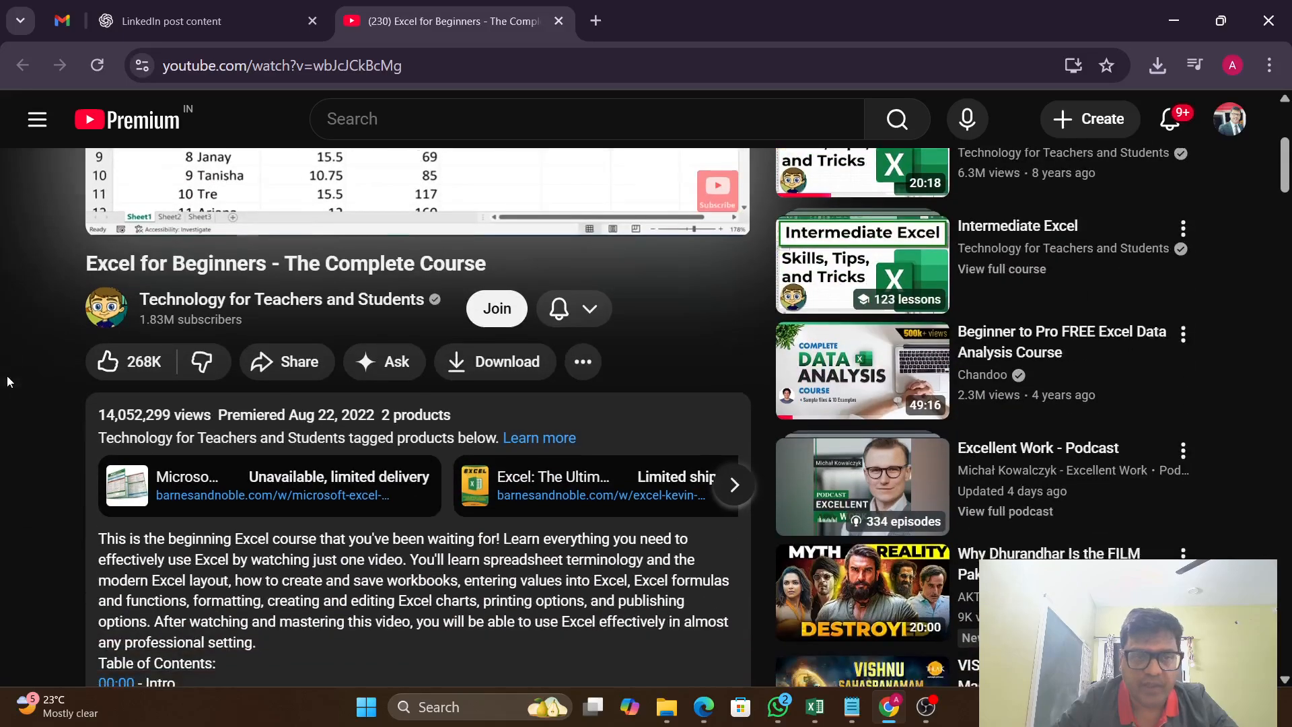
{"action": "scroll", "coordinate": [6, 375], "scroll_direction": "up", "scroll_amount": 3}
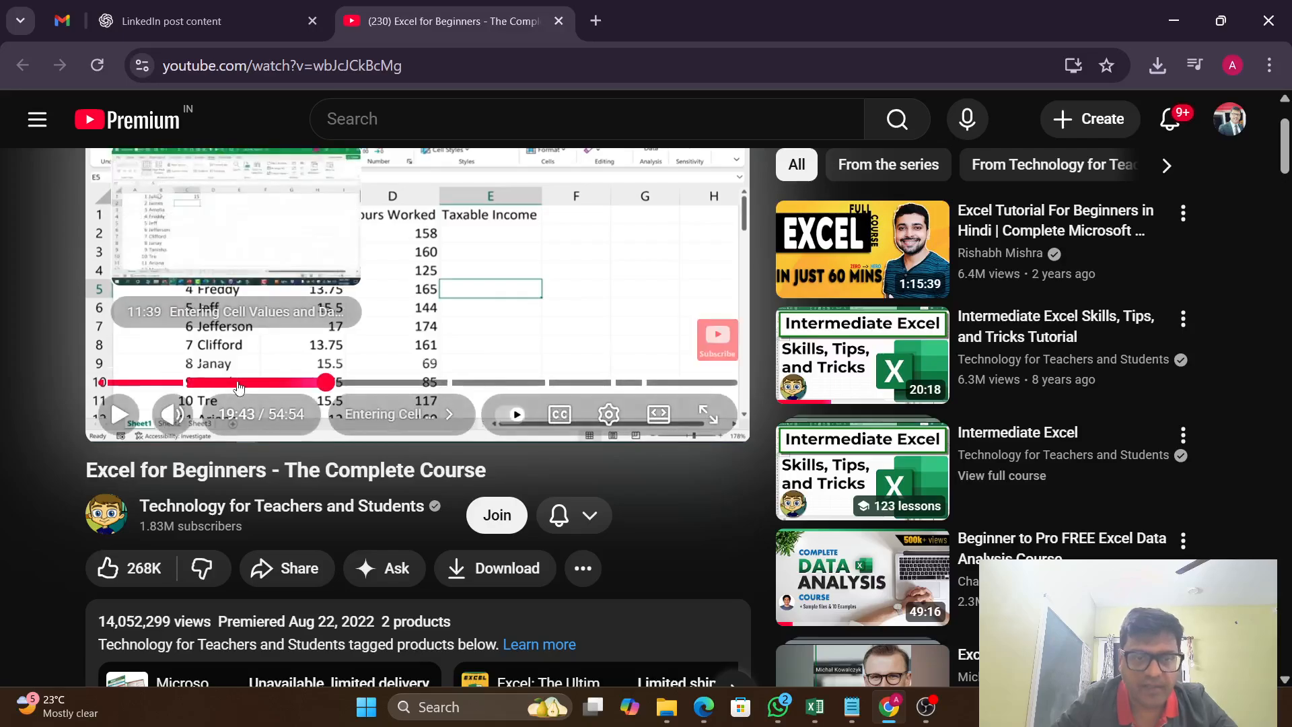
{"action": "scroll", "coordinate": [46, 400], "scroll_direction": "down", "scroll_amount": 3}
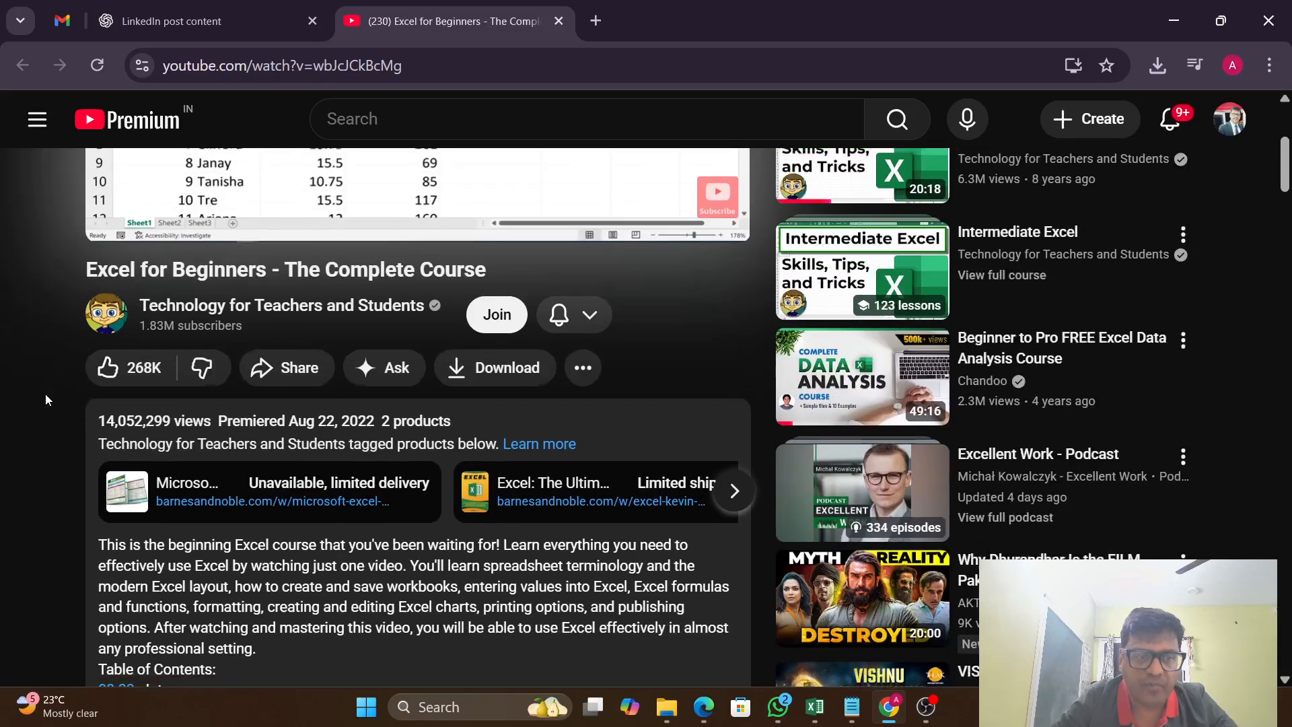
{"action": "scroll", "coordinate": [46, 399], "scroll_direction": "down", "scroll_amount": 5}
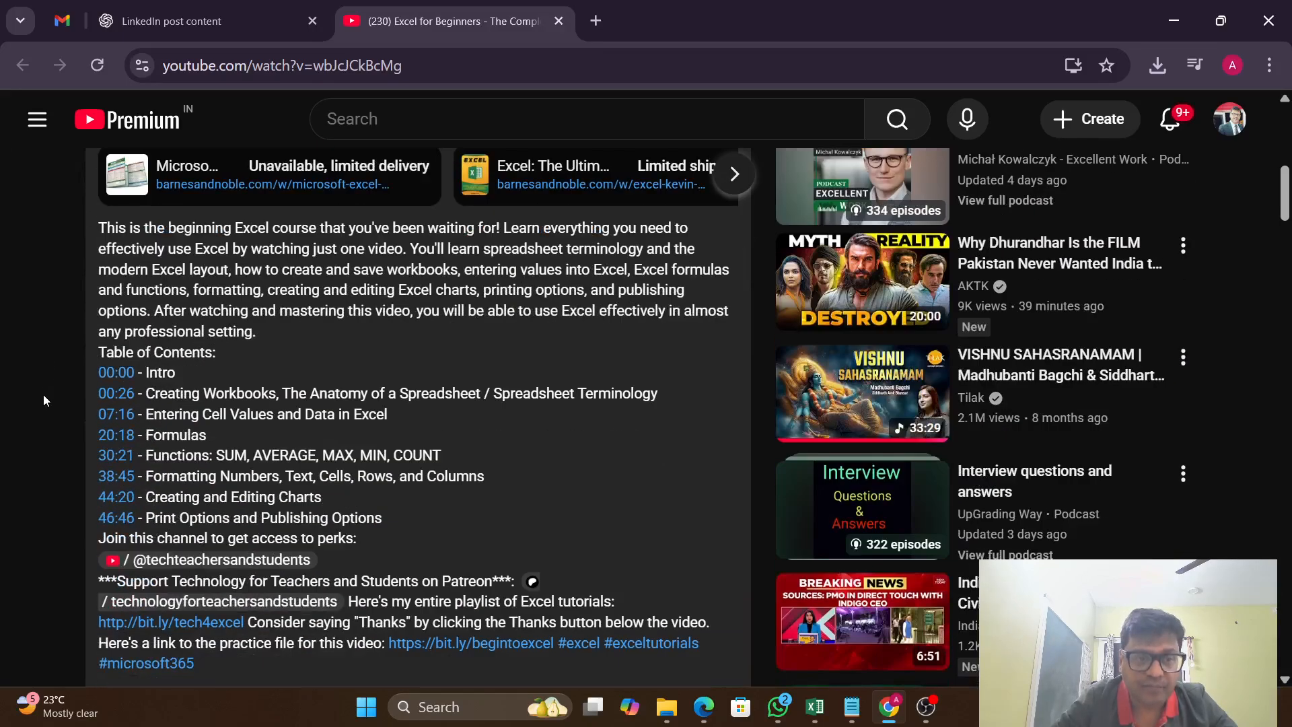
Resume playback of the "Excel for Beginners - The Complete Course" video and show it in full screen
{"action": "scroll", "coordinate": [2, 402], "scroll_direction": "up", "scroll_amount": 8}
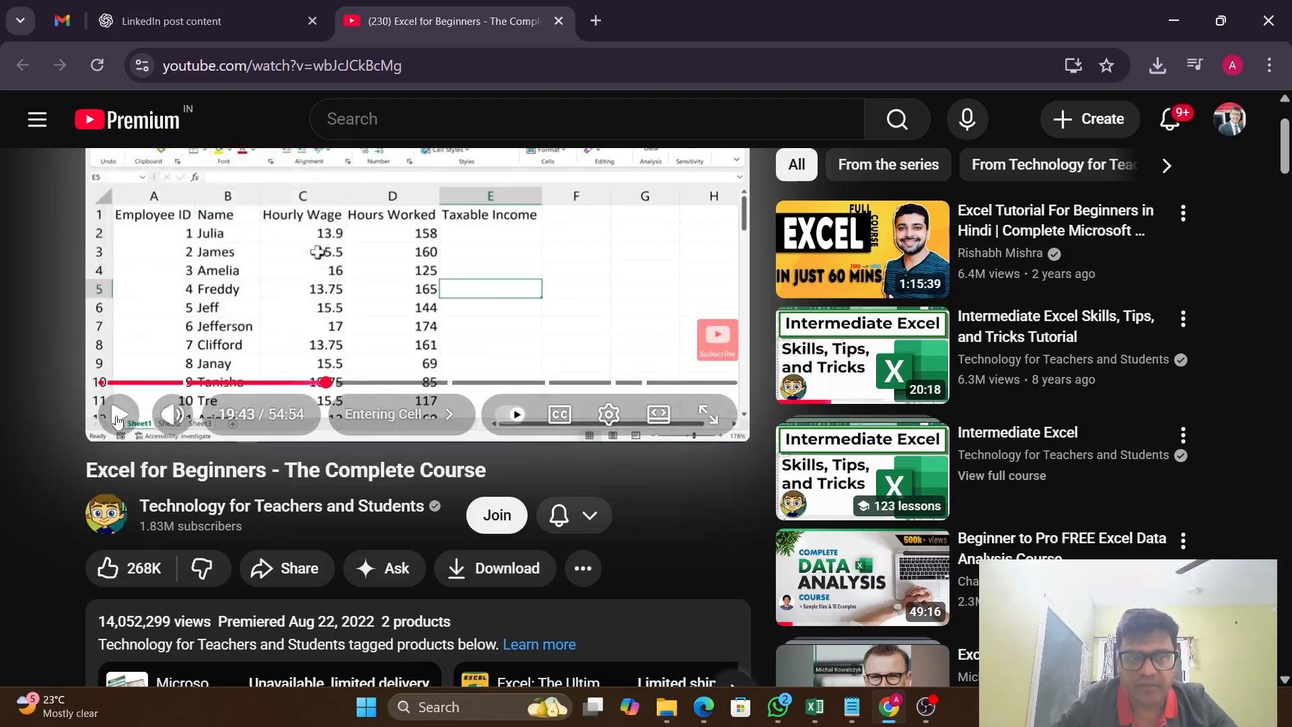
{"action": "left_click", "coordinate": [118, 417]}
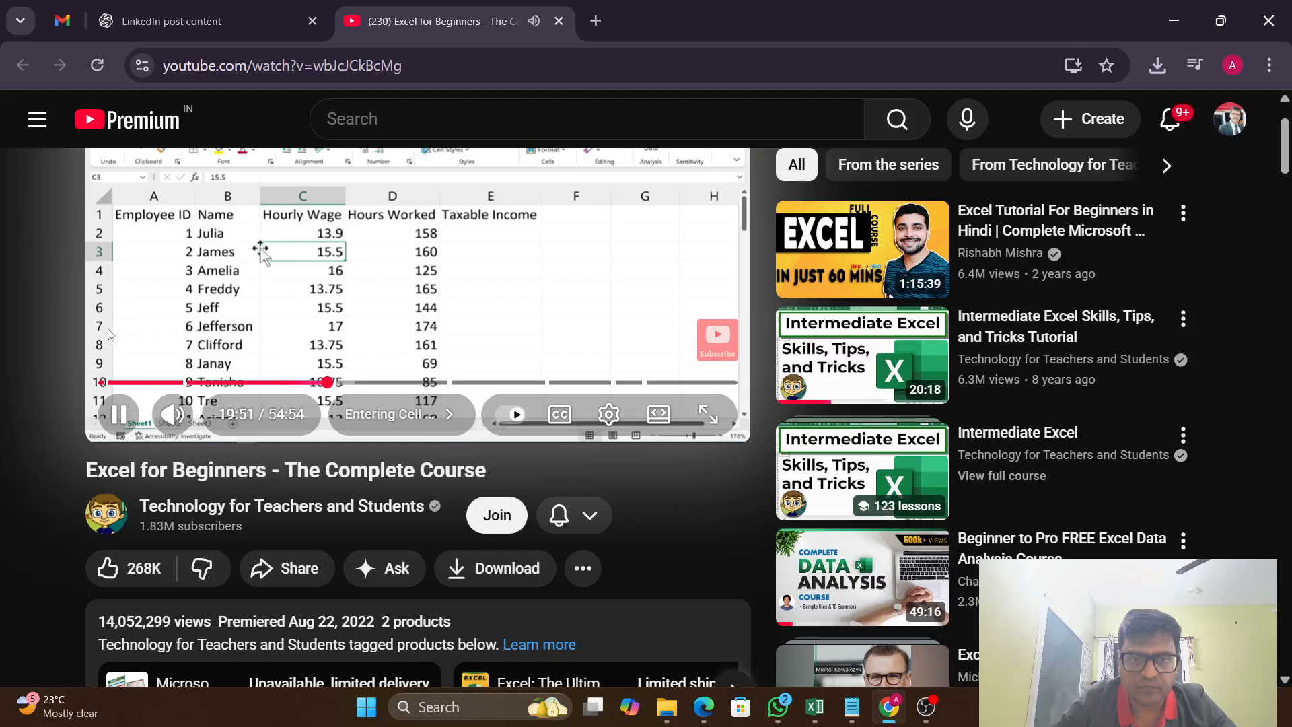
{"action": "left_click", "coordinate": [706, 416]}
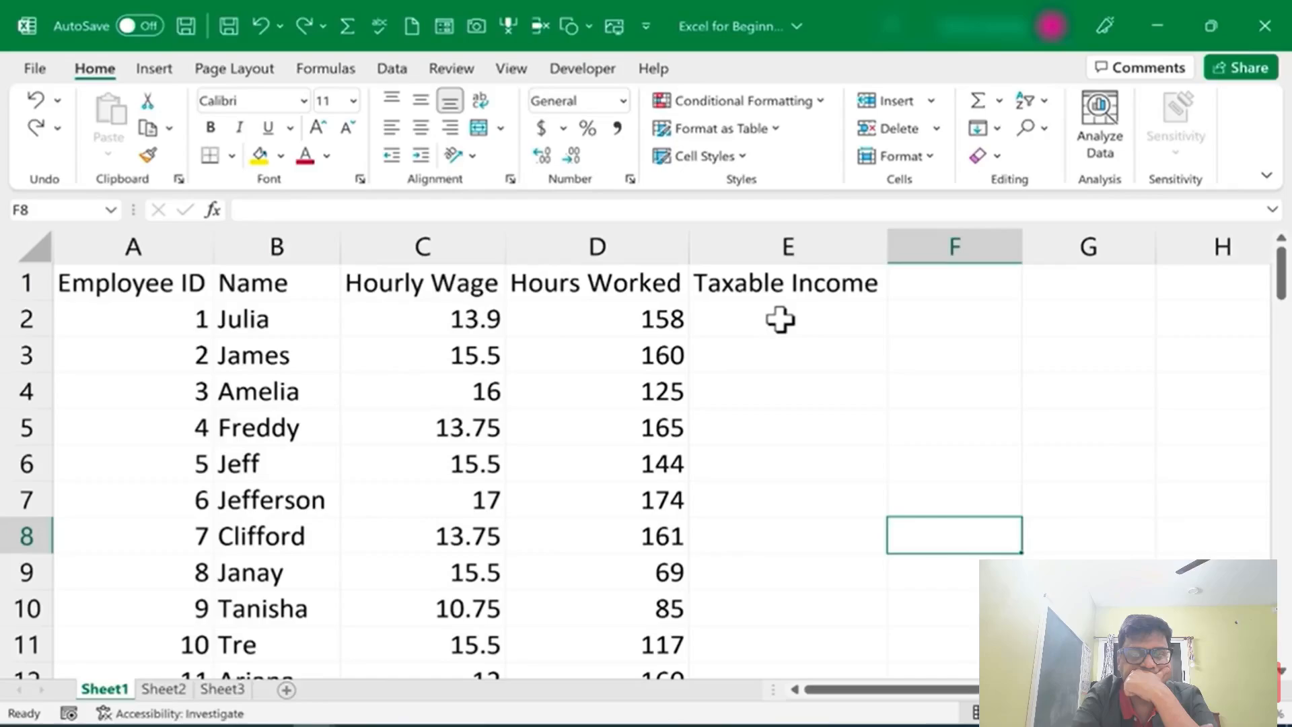
Inspect the first employee's hourly wage in cell C2 and hours worked in cell D2
{"action": "left_click", "coordinate": [469, 328]}
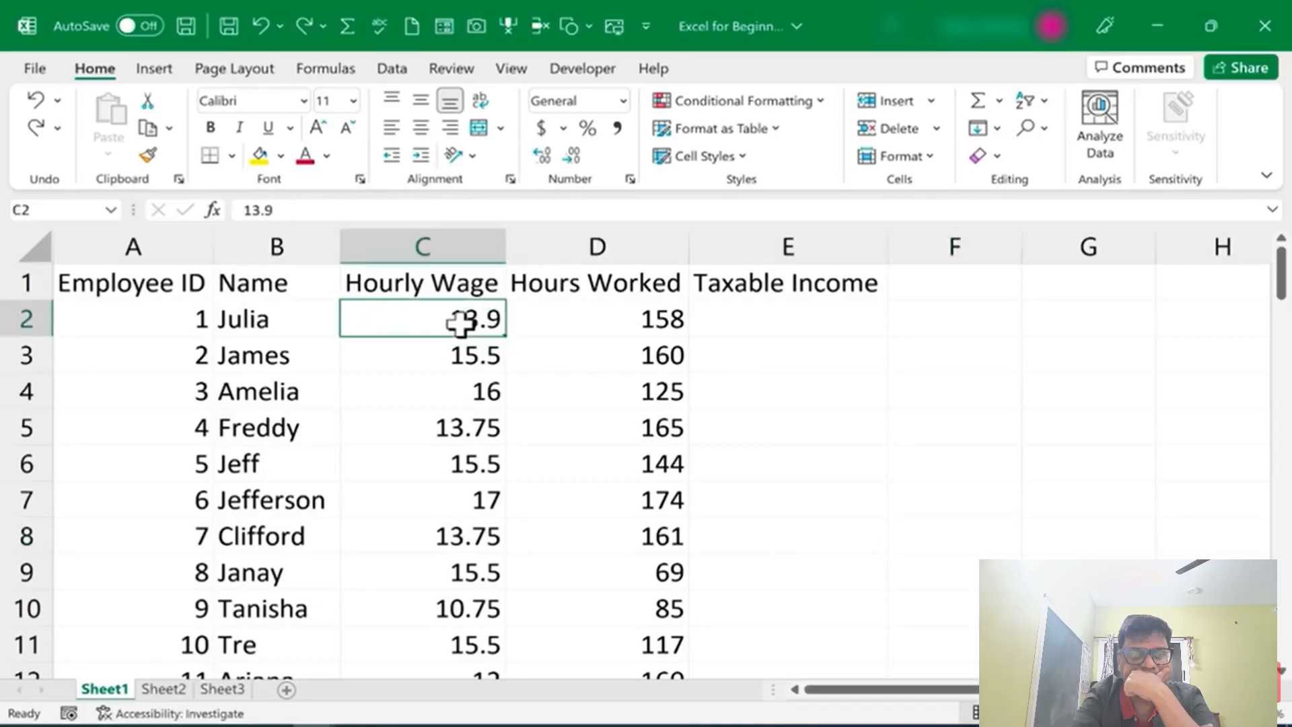
{"action": "left_click", "coordinate": [633, 328]}
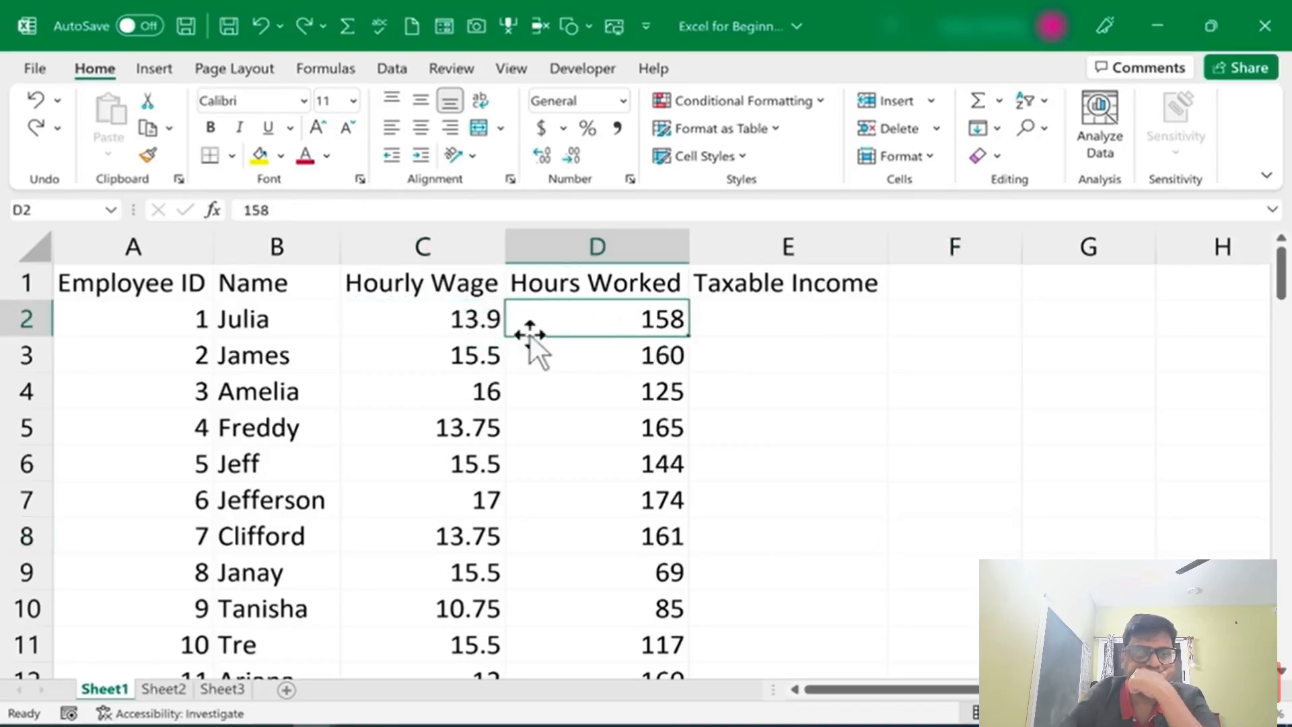
{"action": "mouse_move", "coordinate": [373, 687]}
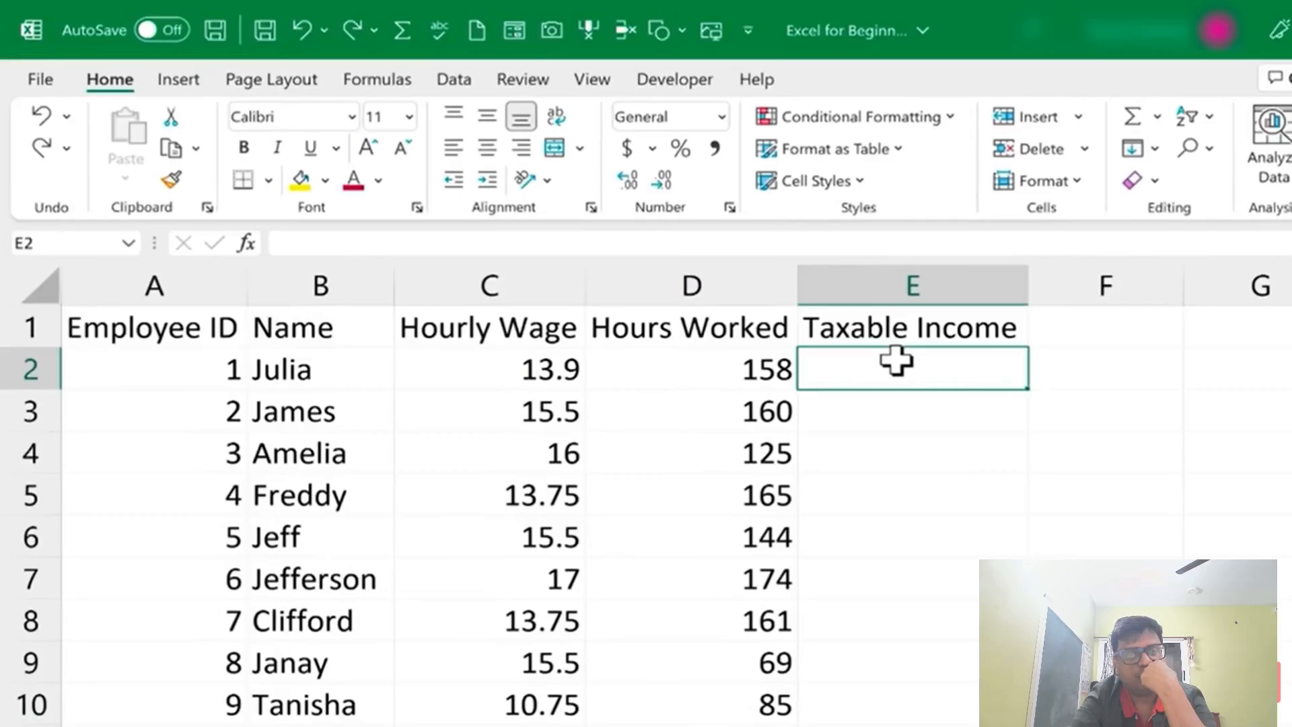
{"action": "type", "text": "="}
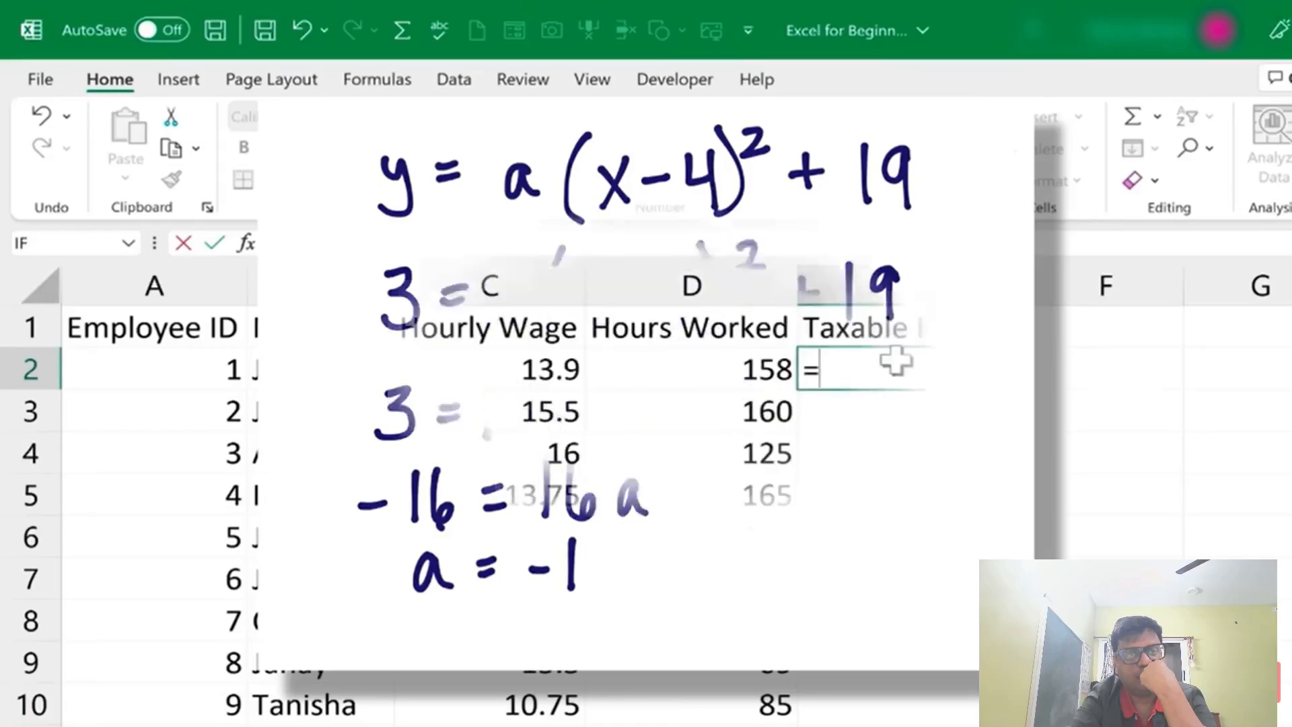
{"action": "key", "text": "BackSpace"}
{"action": "double_click", "coordinate": [914, 424]}
Calculate the first employee's taxable income in cell E2 with the formula =13.9*158
{"action": "left_click", "coordinate": [859, 370]}
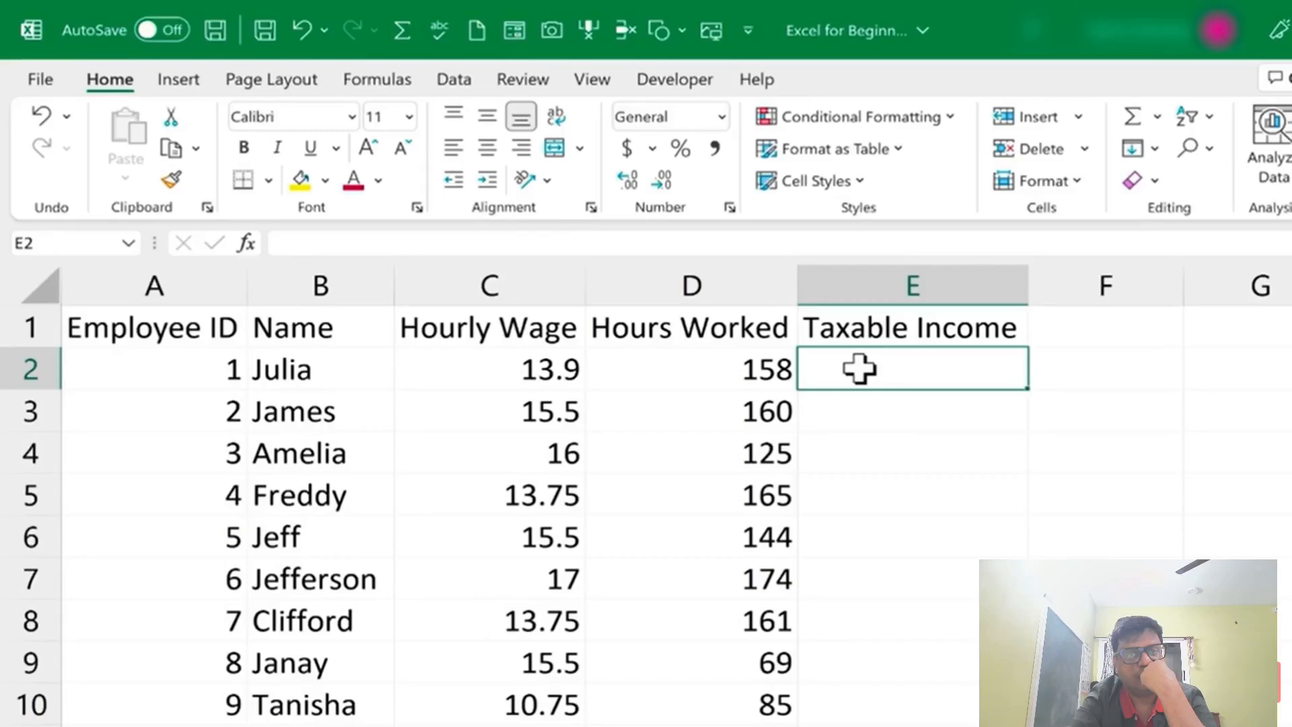
{"action": "type", "text": "="}
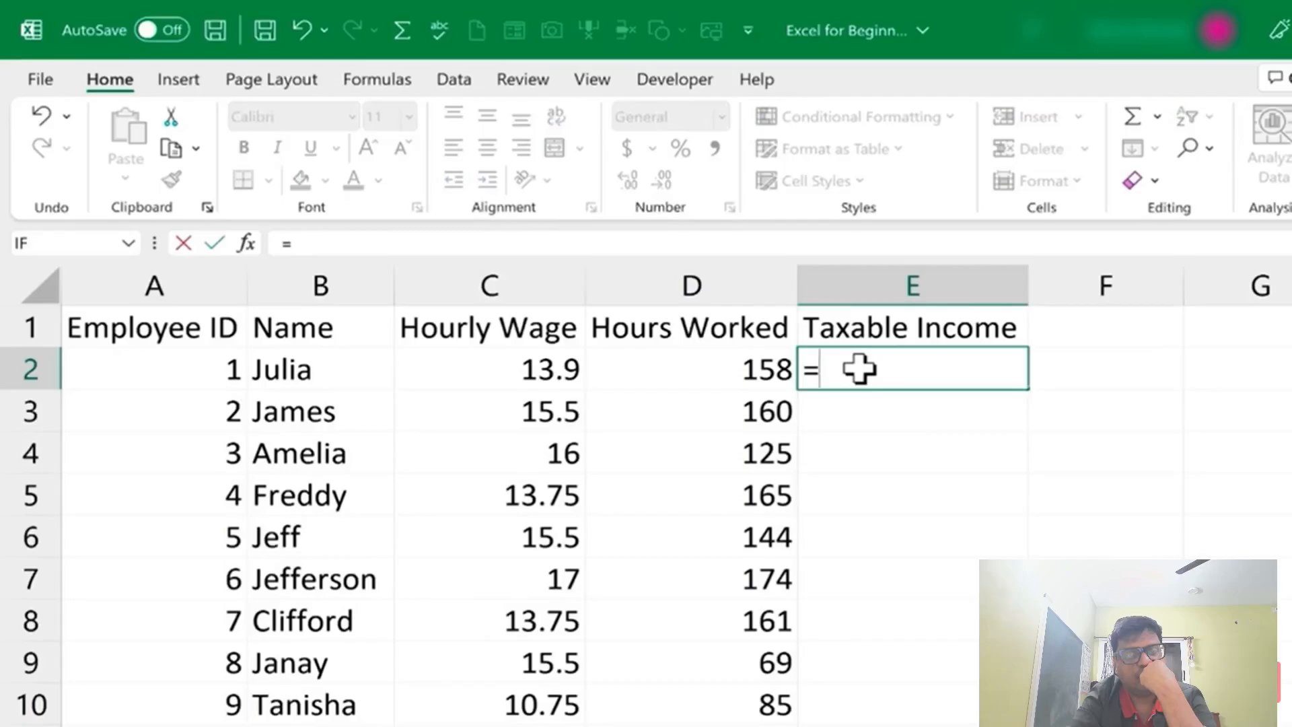
{"action": "type", "text": "13.9"}
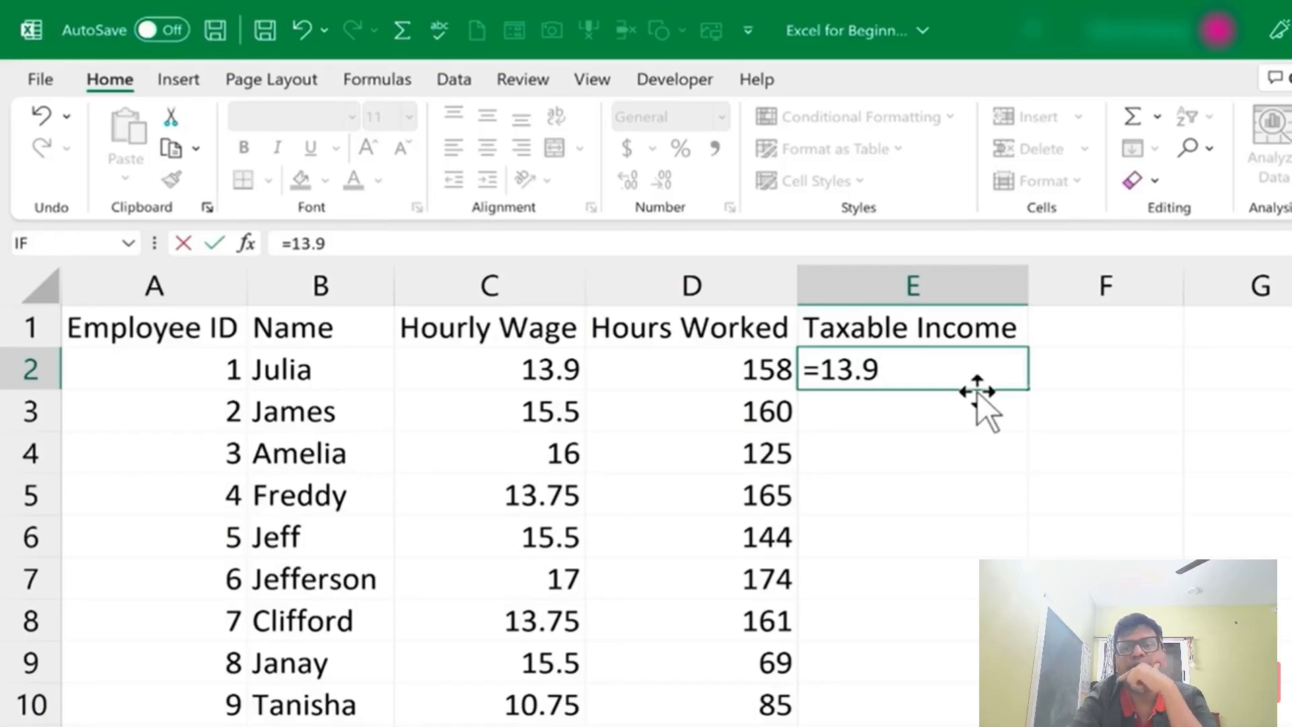
{"action": "type", "text": "*"}
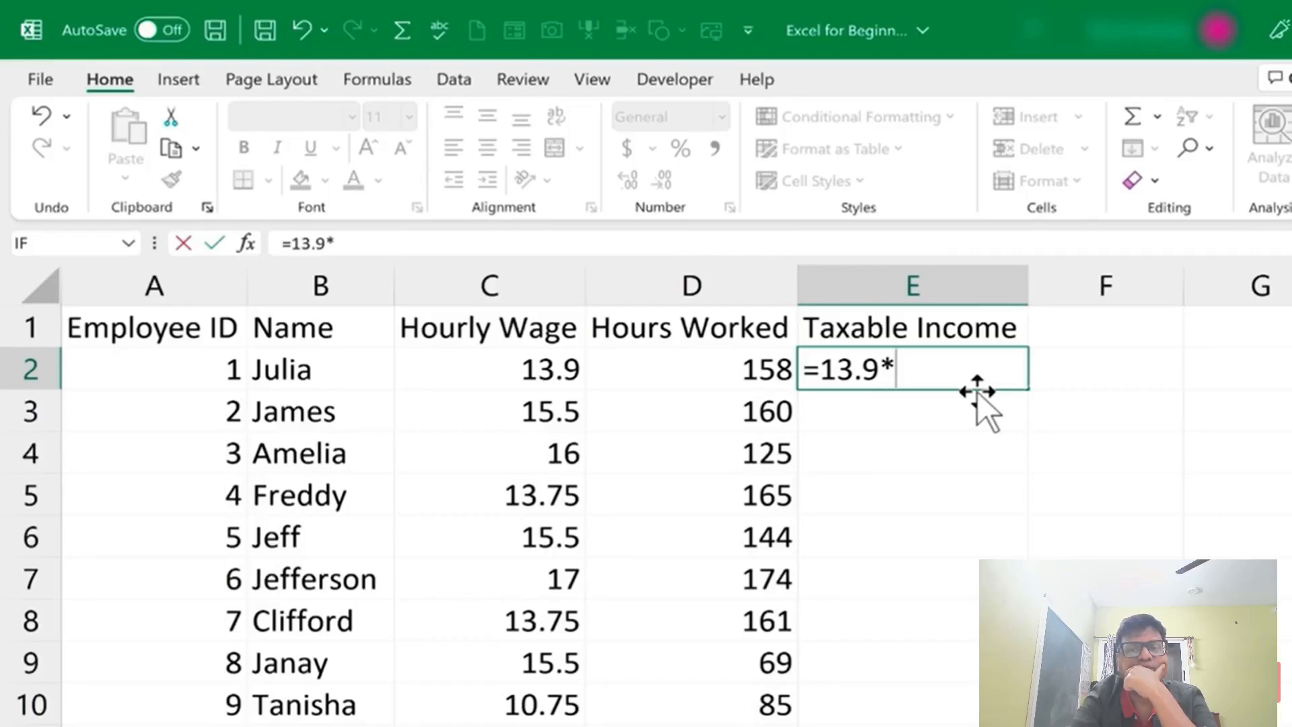
{"action": "type", "text": "158"}
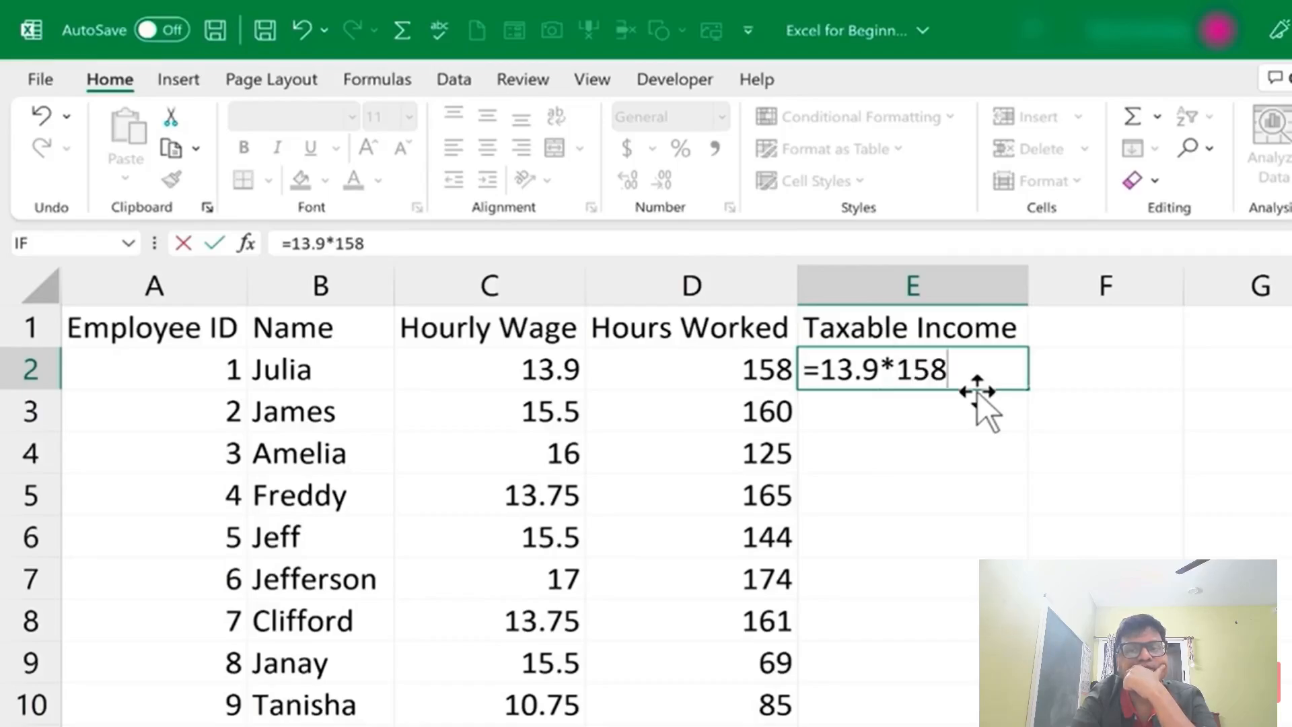
{"action": "key", "text": "Return"}
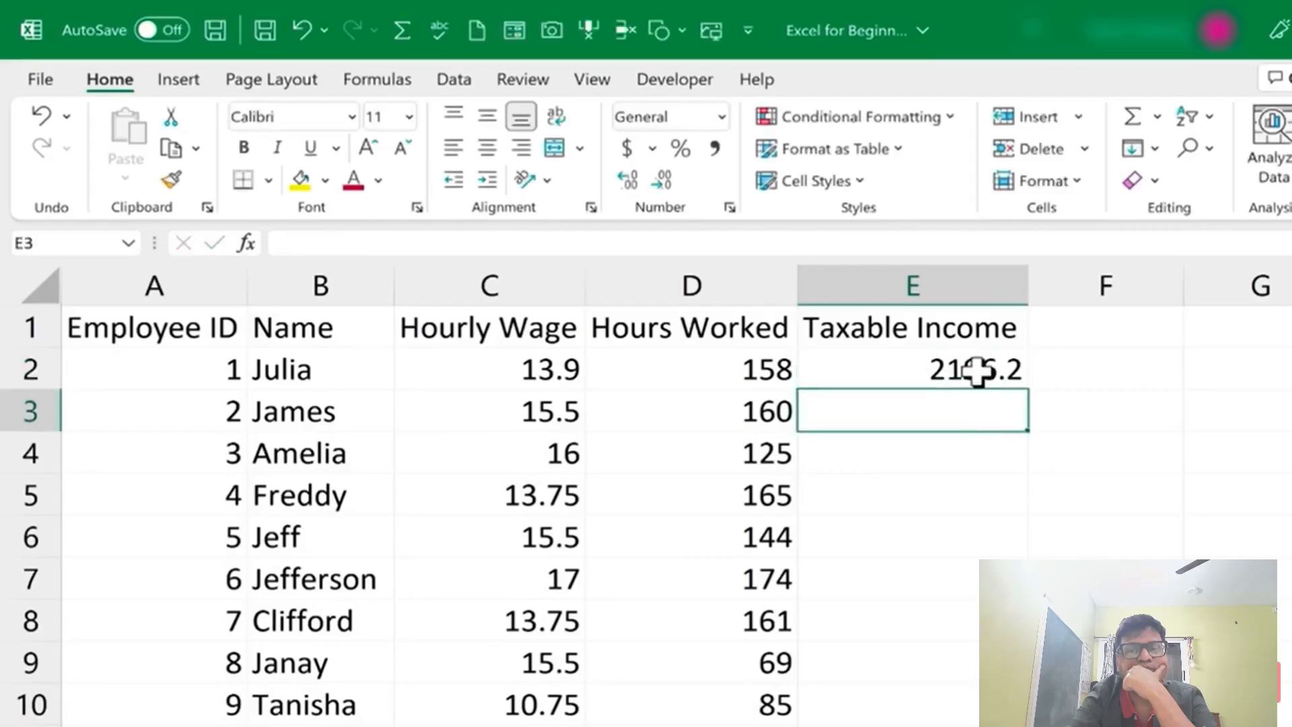
Clear the hard-coded taxable income formula from cell E2
{"action": "left_click", "coordinate": [1007, 376]}
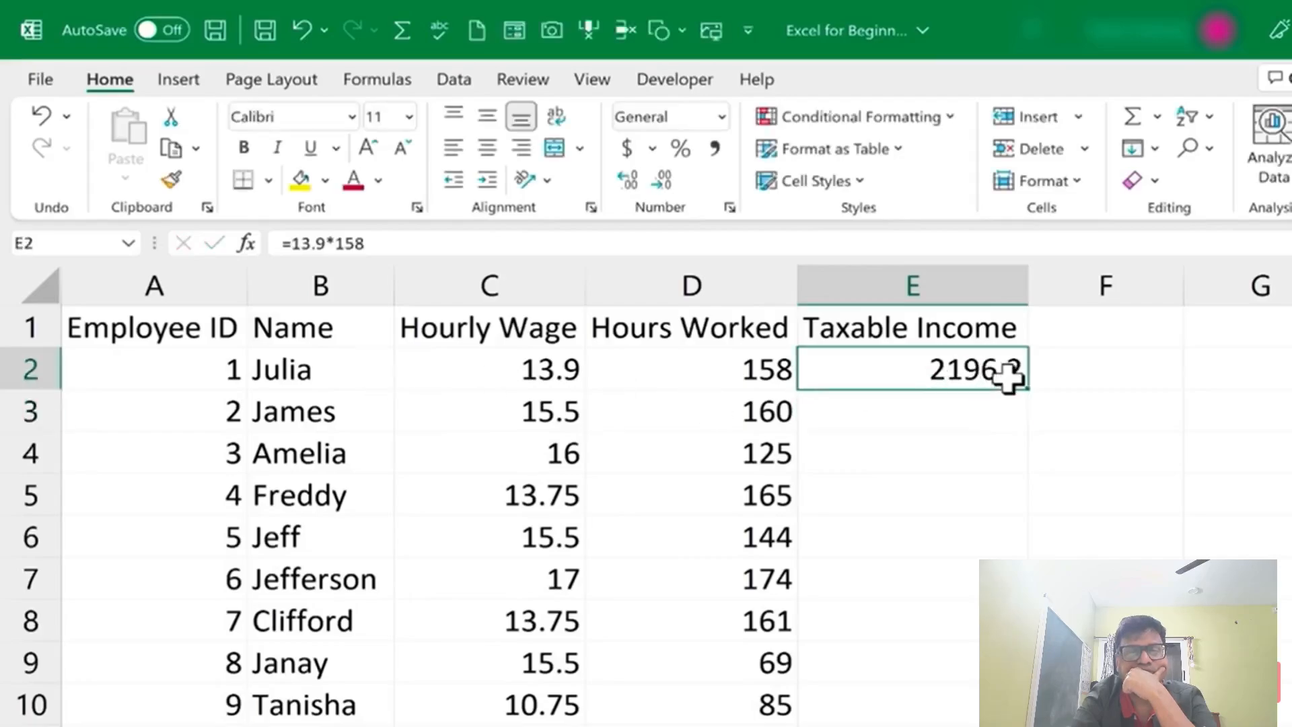
{"action": "double_click", "coordinate": [1007, 375]}
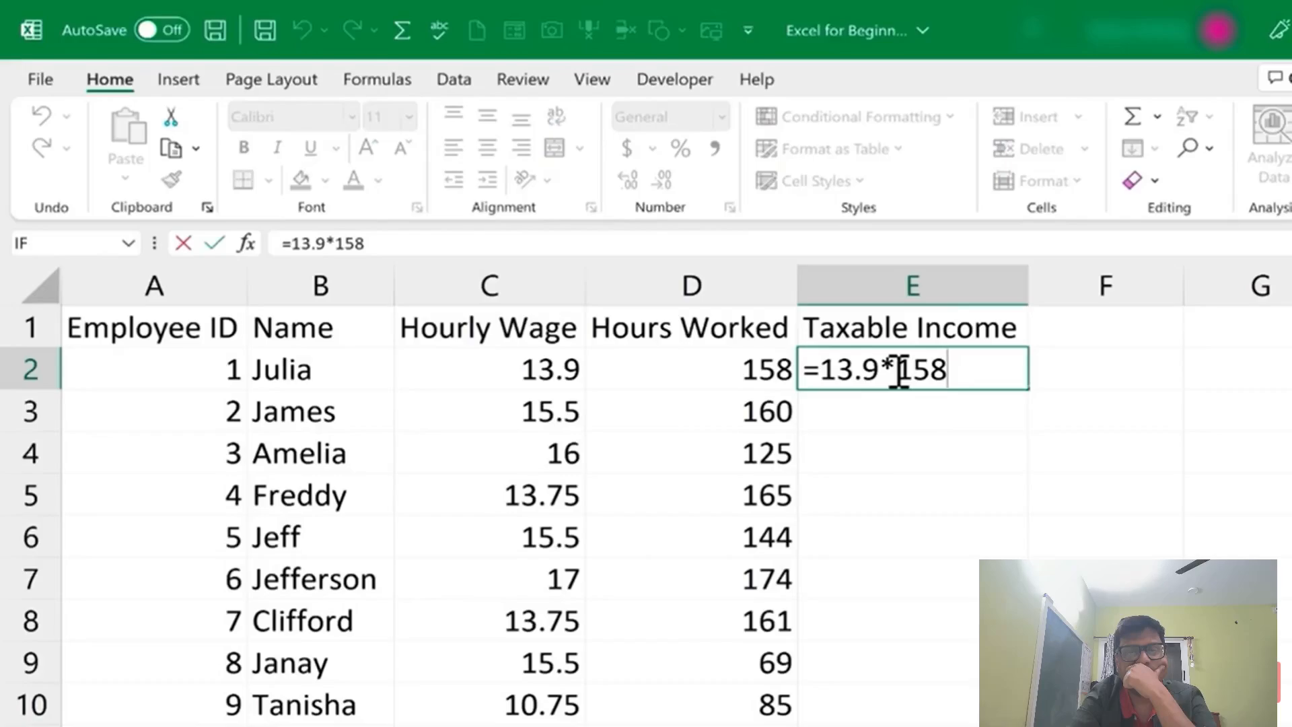
{"action": "type", "text": "/"}
{"action": "key", "text": "BackSpace"}
{"action": "key", "text": "BackSpace"}
{"action": "key", "text": "BackSpace"}
{"action": "key", "text": "BackSpace"}
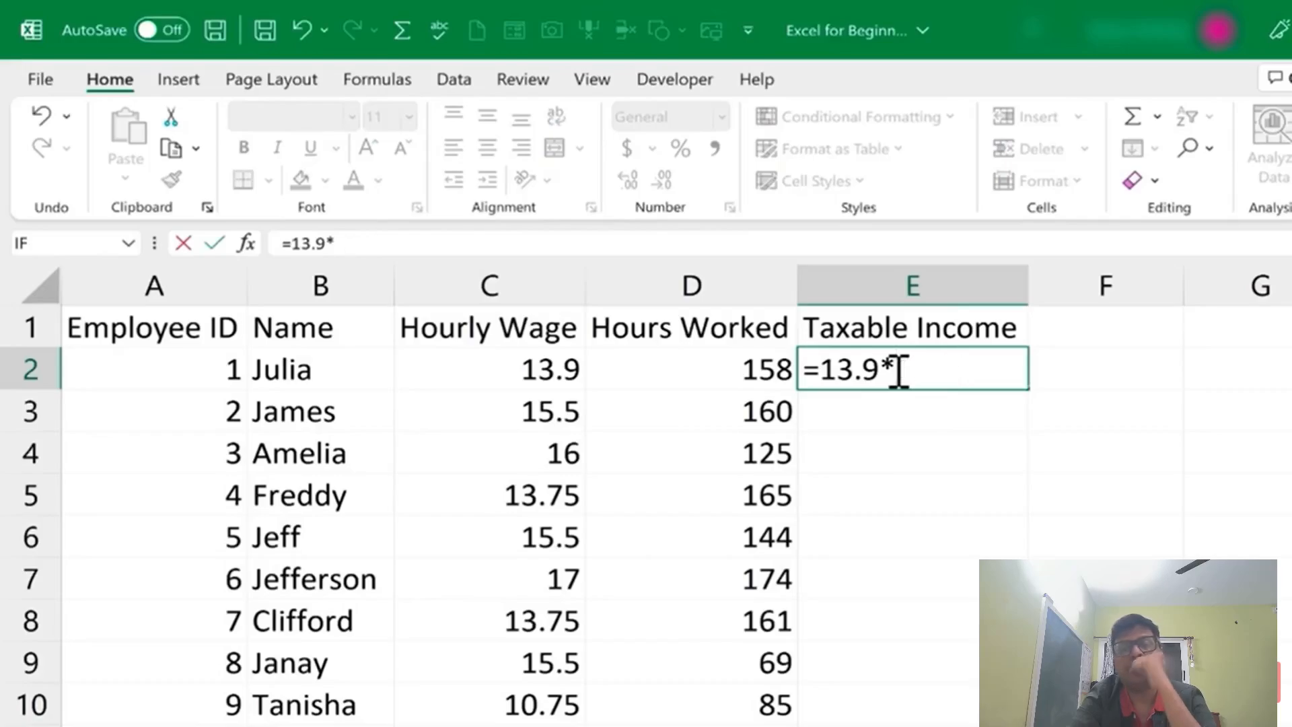
{"action": "key", "text": "BackSpace"}
{"action": "key", "text": "BackSpace"}
{"action": "key", "text": "BackSpace"}
{"action": "key", "text": "BackSpace"}
{"action": "key", "text": "BackSpace"}
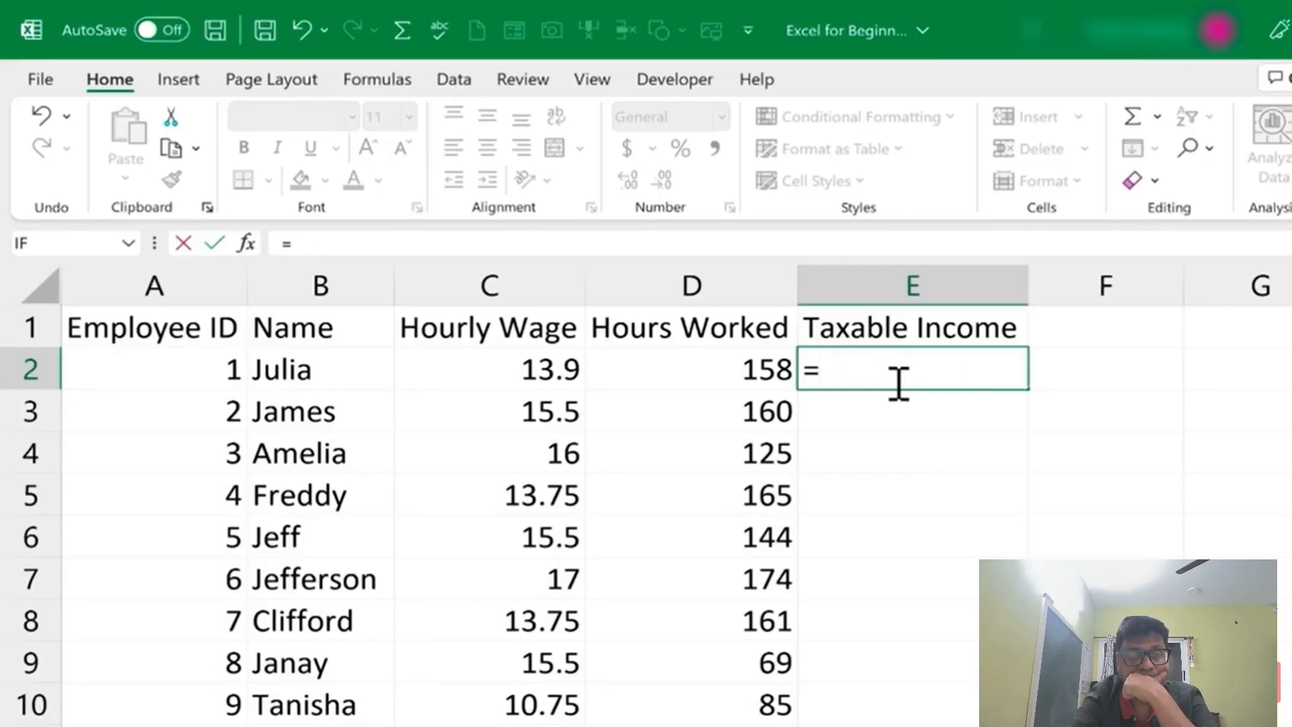
{"action": "key", "text": "BackSpace"}
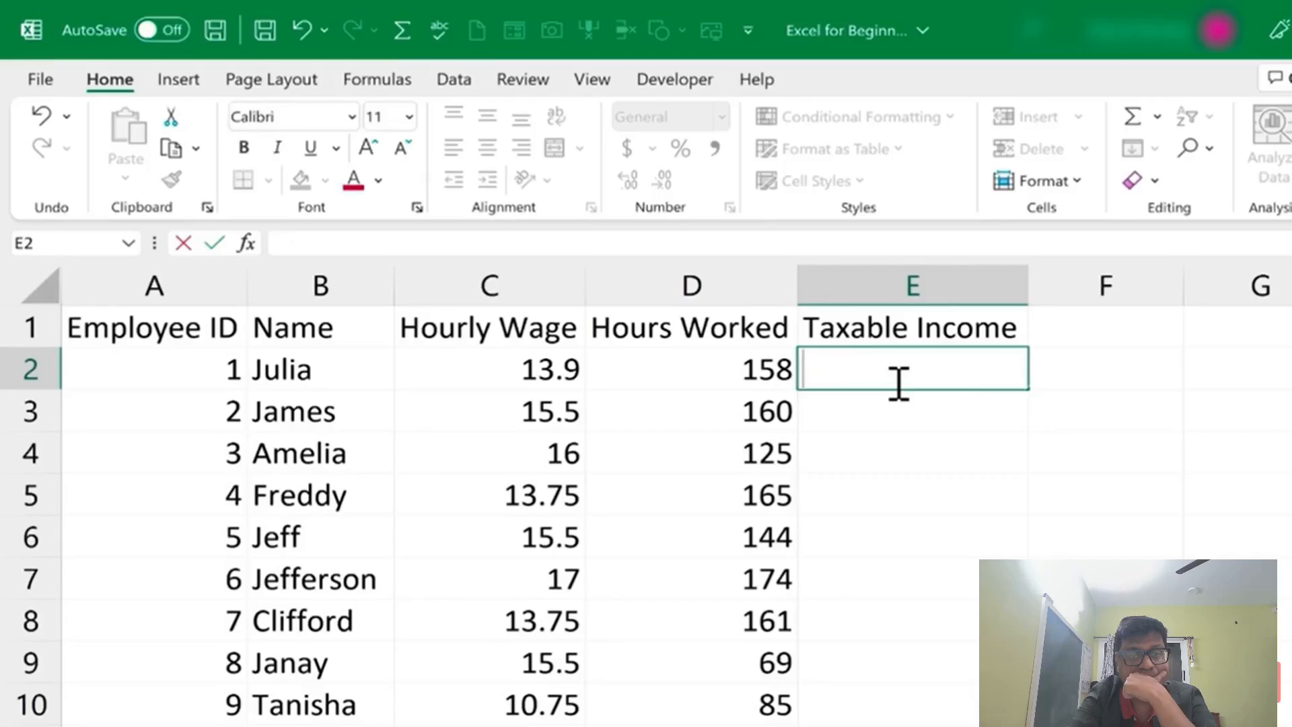
{"action": "left_click", "coordinate": [960, 435]}
Calculate the first employee's taxable income in cell E2 with the cell-reference formula =C2*D2
{"action": "left_click", "coordinate": [908, 363]}
{"action": "type", "text": "="}
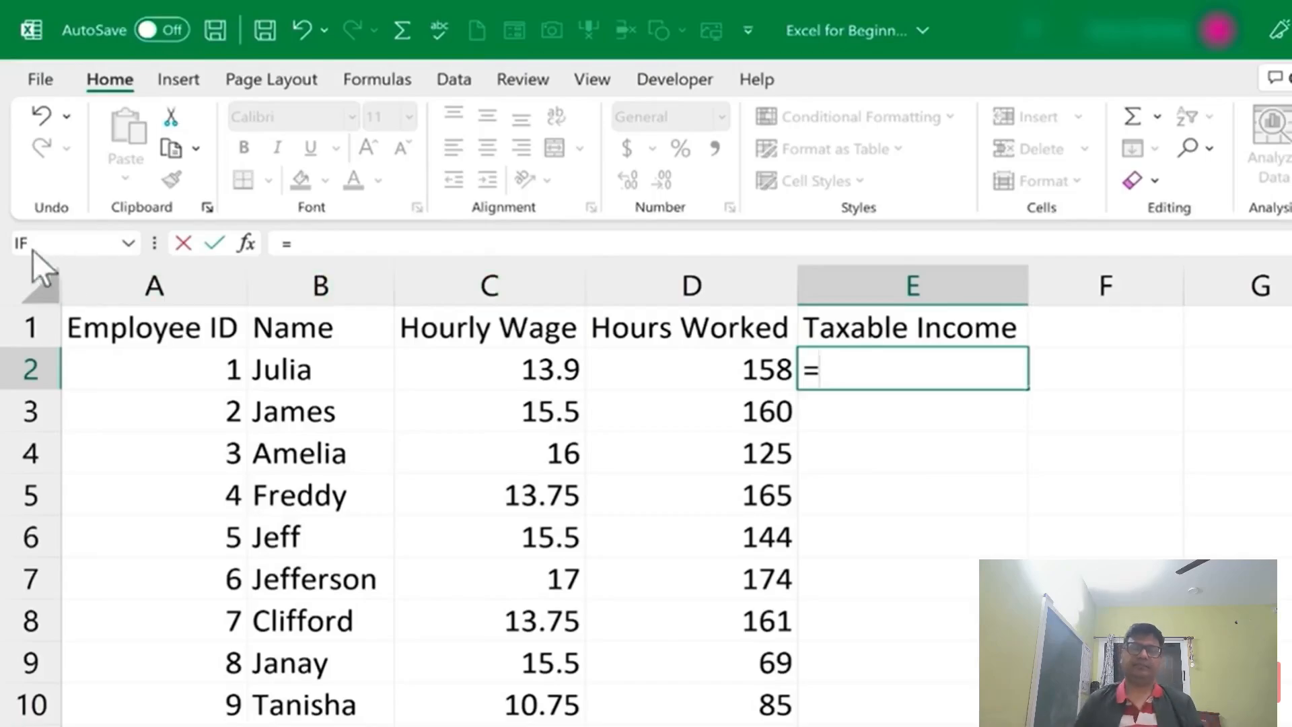
{"action": "key", "text": "Escape"}
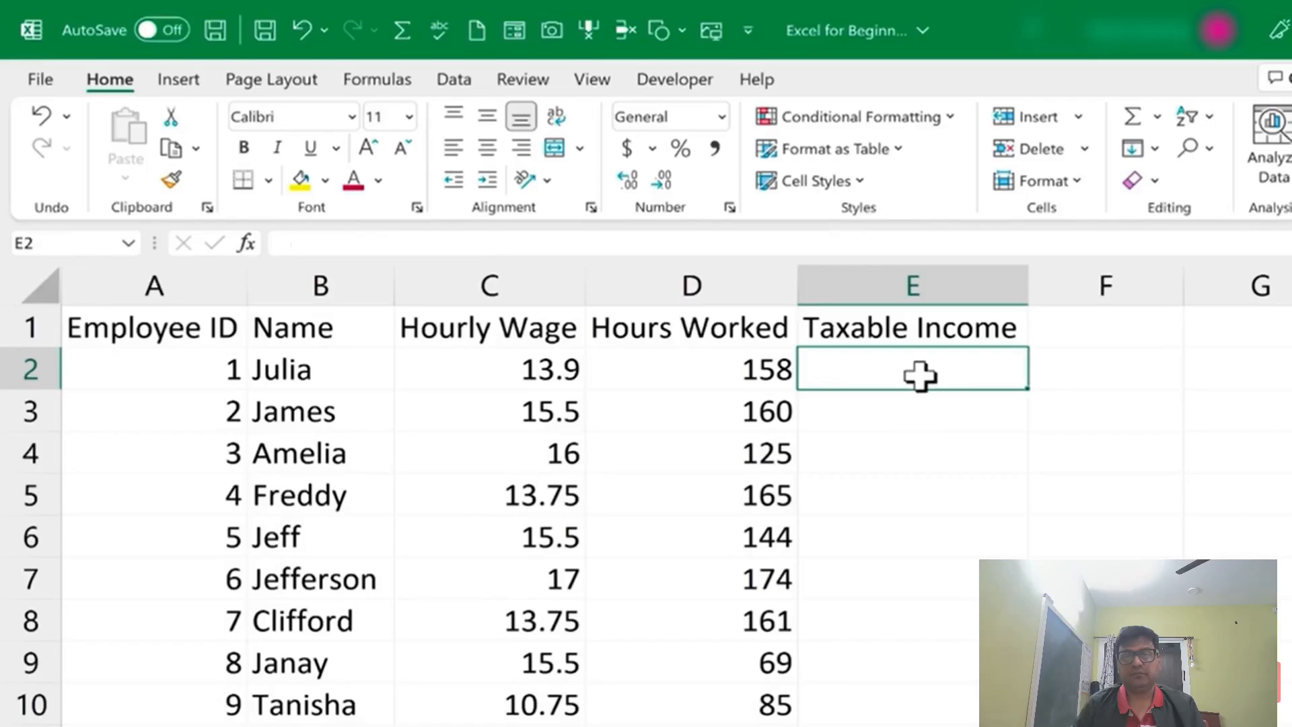
{"action": "type", "text": "="}
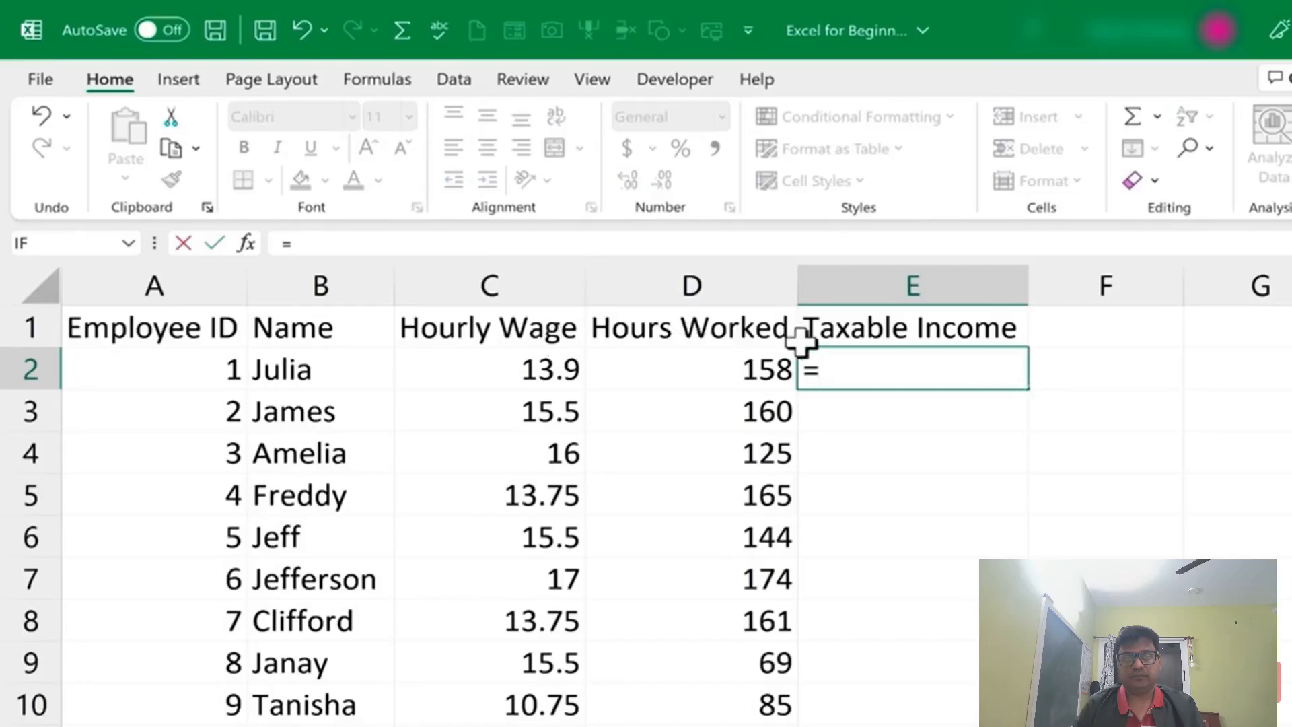
{"action": "type", "text": "c2"}
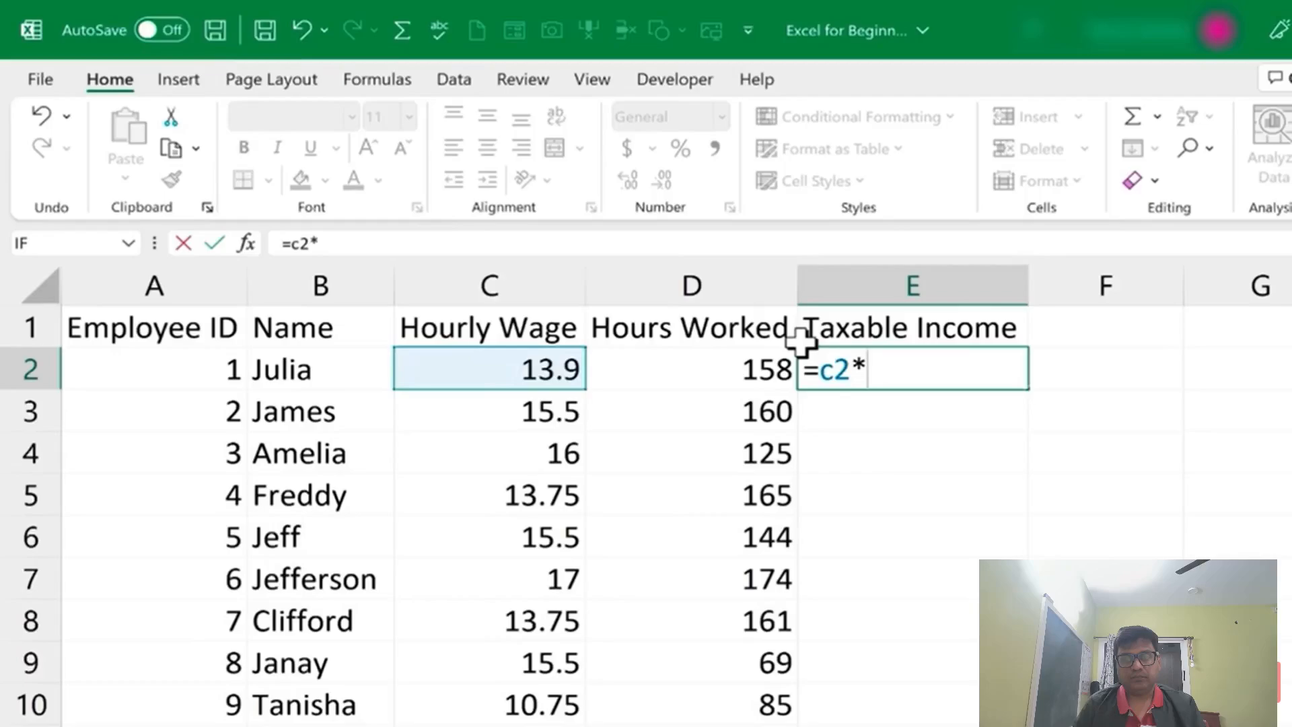
{"action": "type", "text": "*d2"}
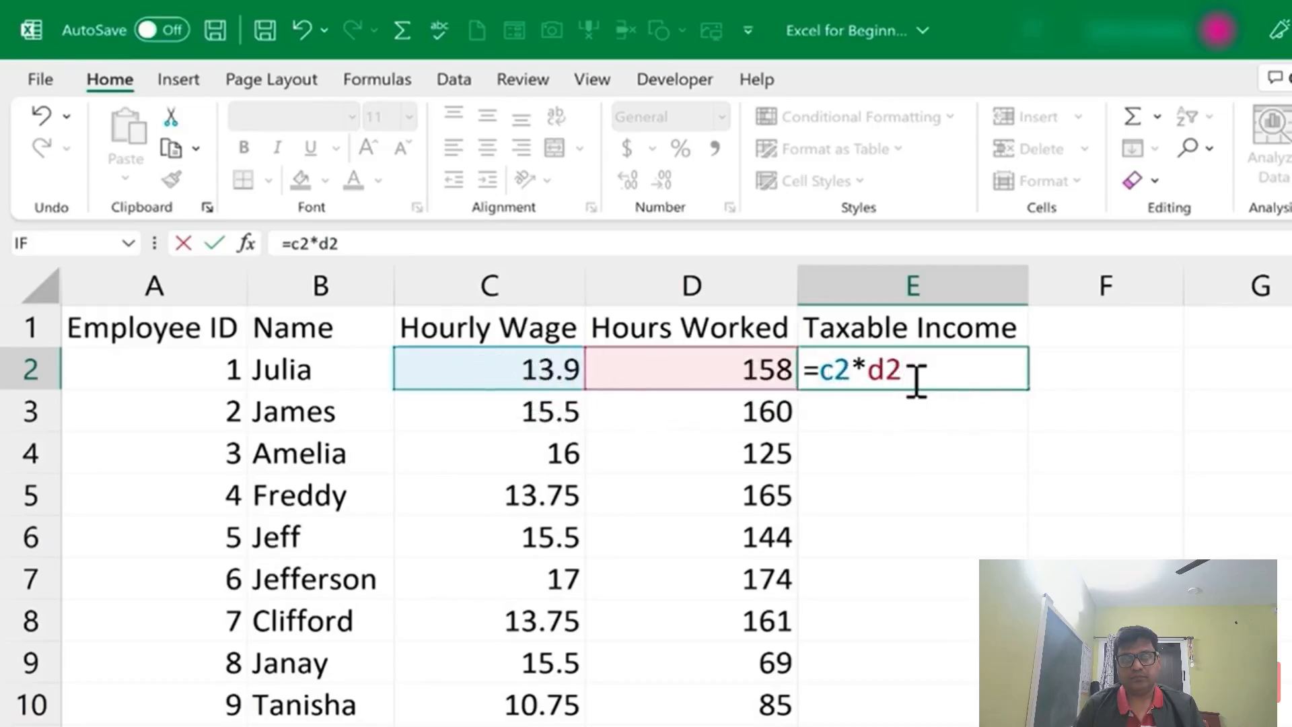
{"action": "key", "text": "Return"}
{"action": "left_click", "coordinate": [942, 373]}
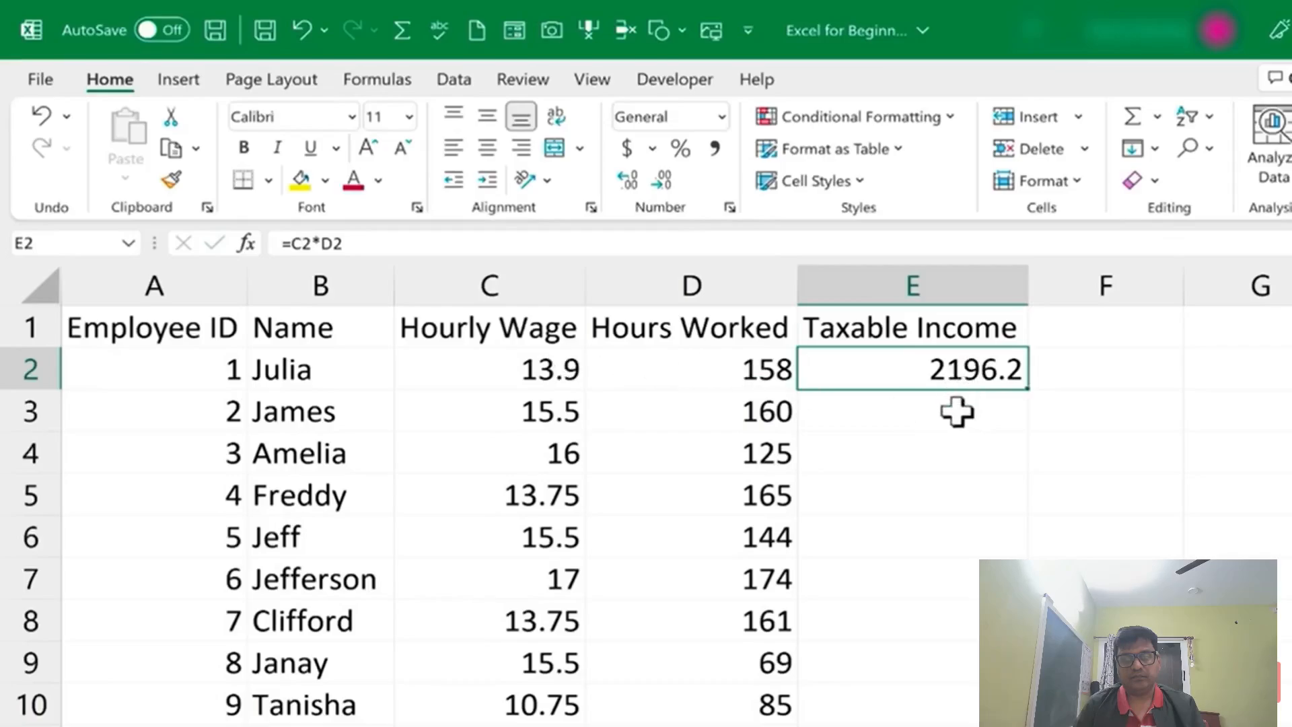
Set the first employee's hourly wage in cell C2 to 14.25 and check the formula in cell E2
{"action": "double_click", "coordinate": [967, 368]}
{"action": "left_click", "coordinate": [535, 368]}
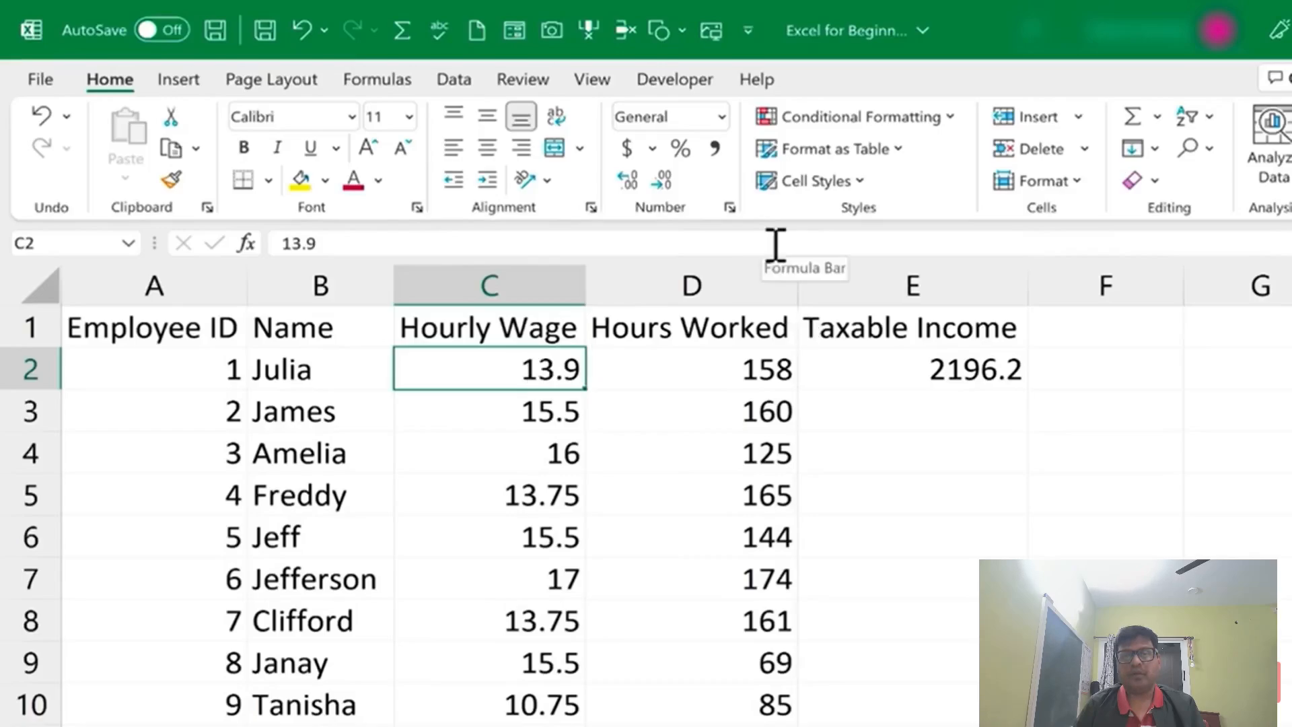
{"action": "type", "text": "14."}
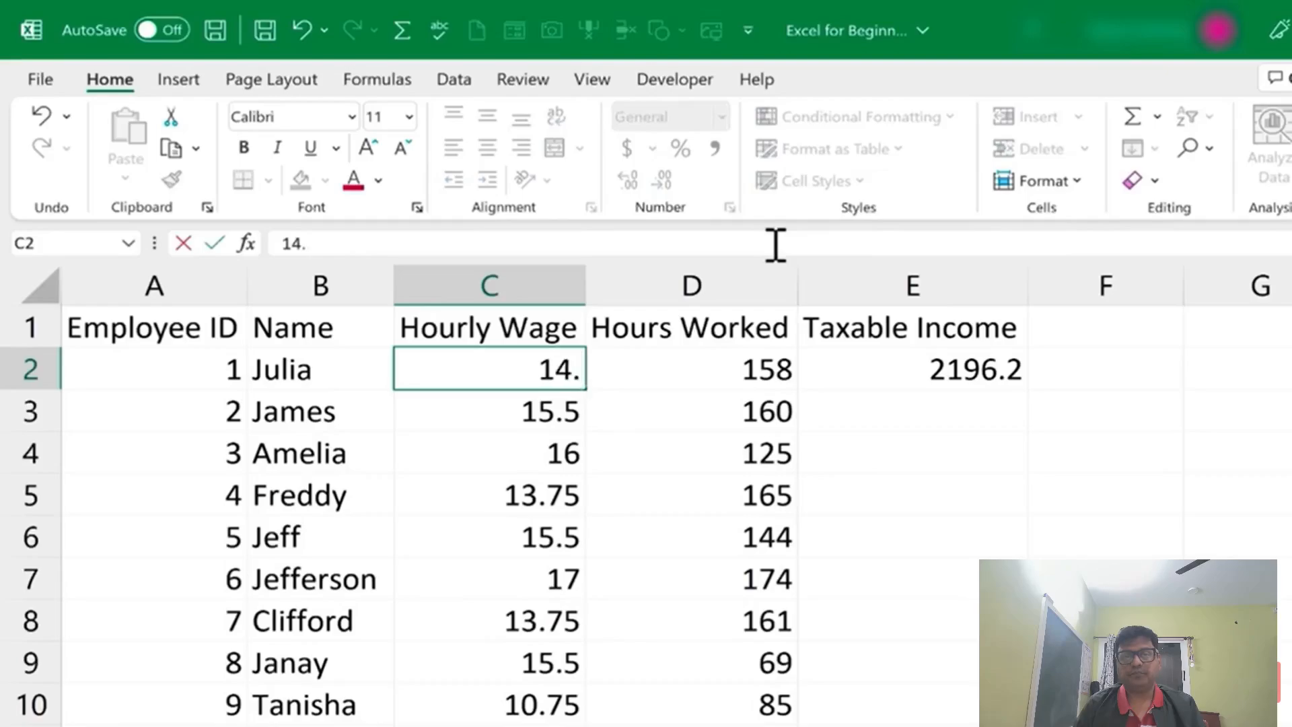
{"action": "type", "text": "25"}
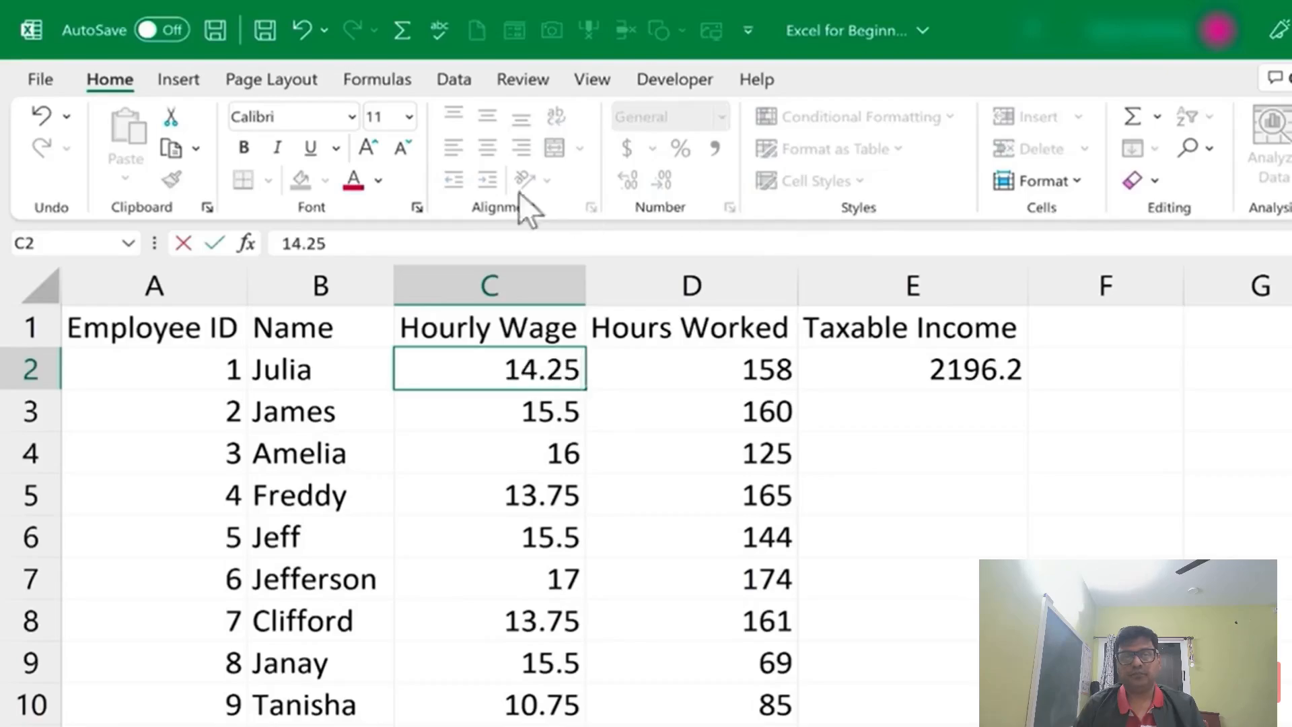
{"action": "key", "text": "Return"}
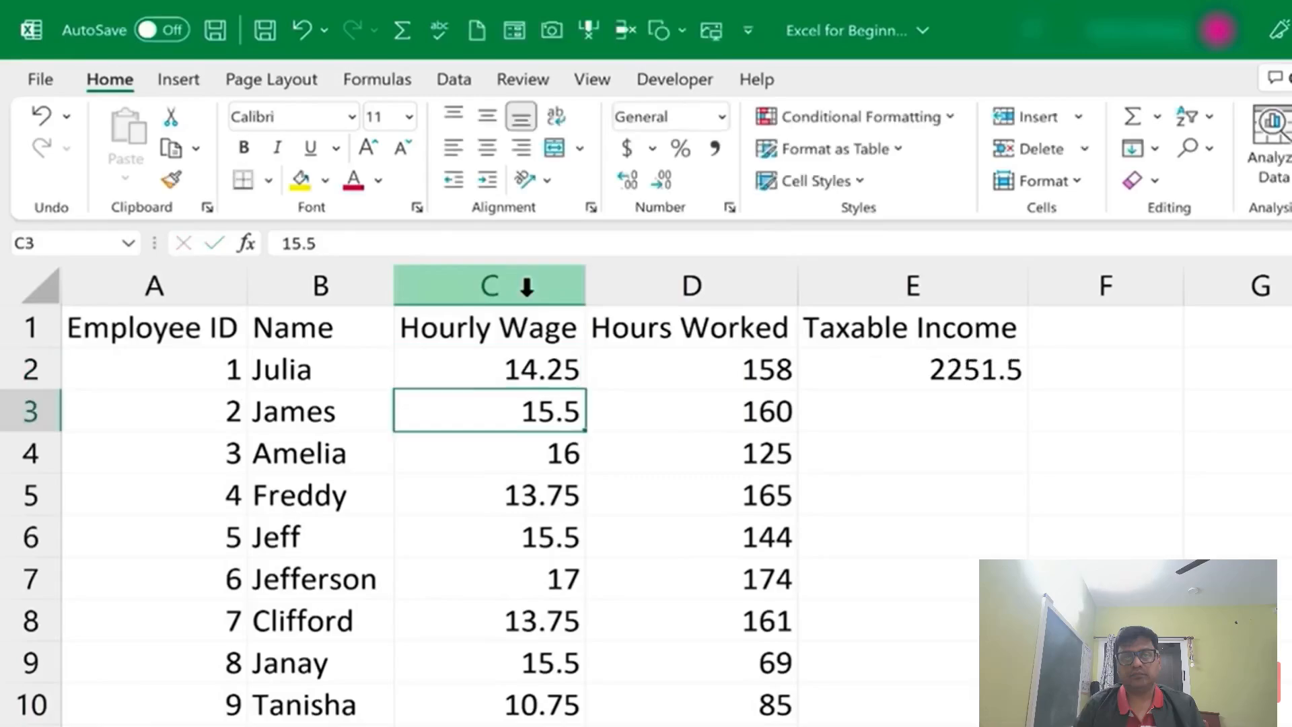
{"action": "double_click", "coordinate": [939, 373]}
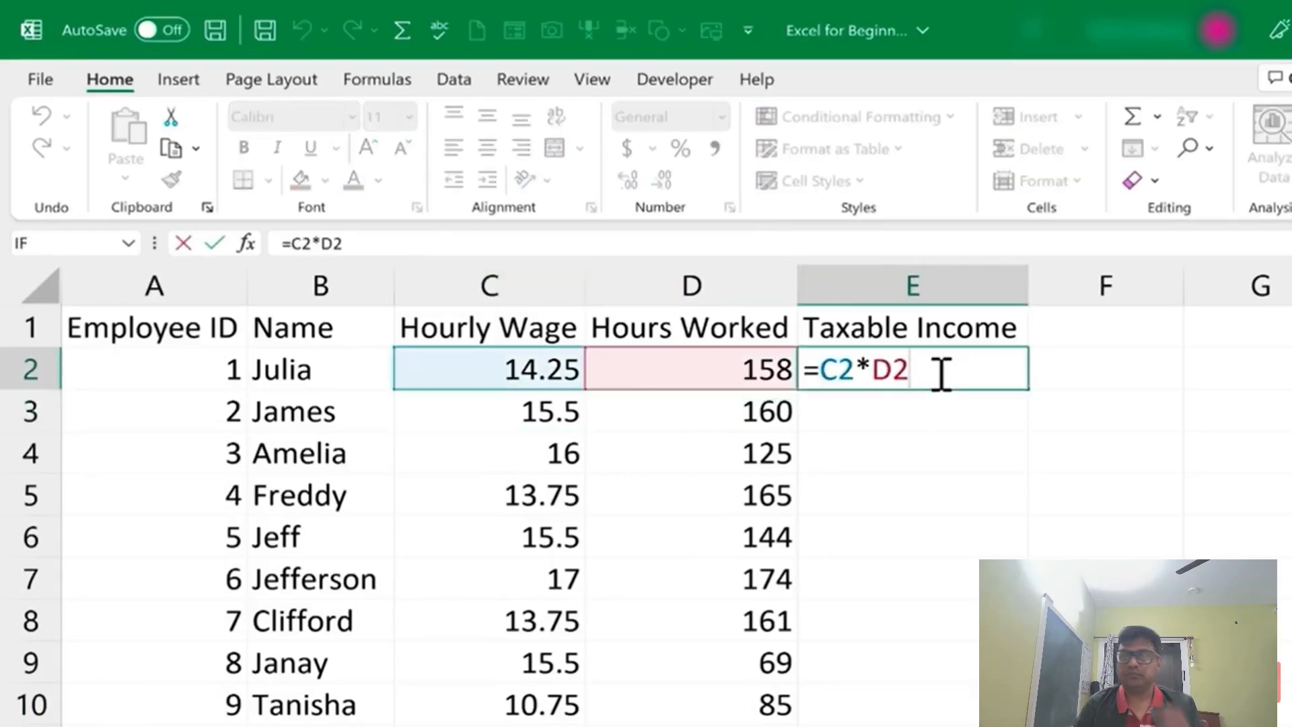
Calculate the second employee's taxable income in cell E3 with the formula =C3*D3, picking both references from the sheet
{"action": "left_click", "coordinate": [935, 412]}
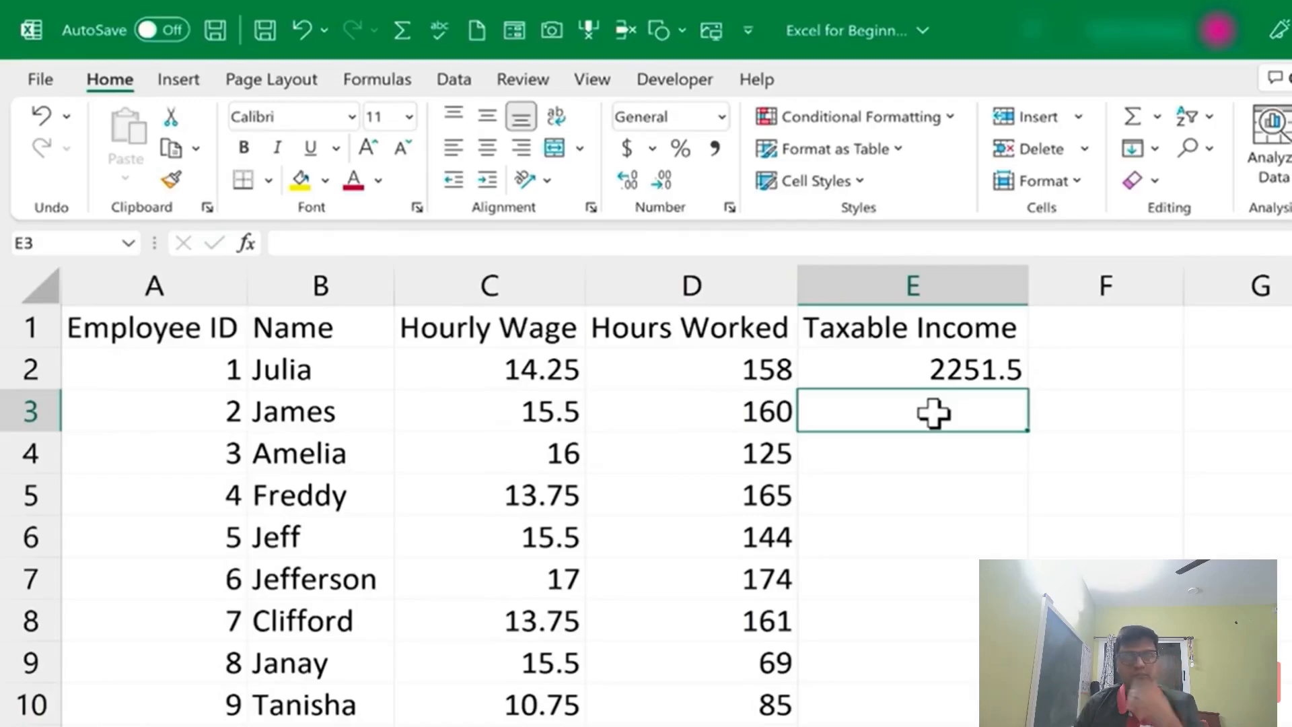
{"action": "type", "text": "="}
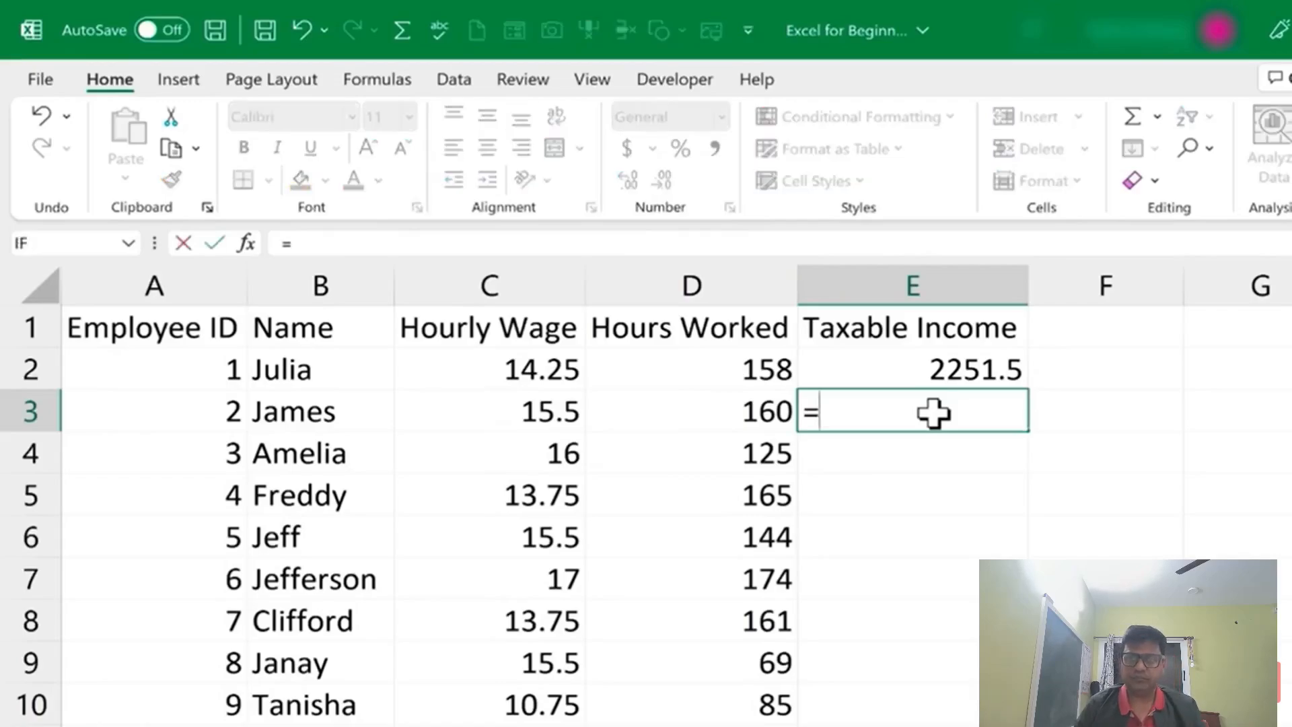
{"action": "left_click", "coordinate": [517, 411]}
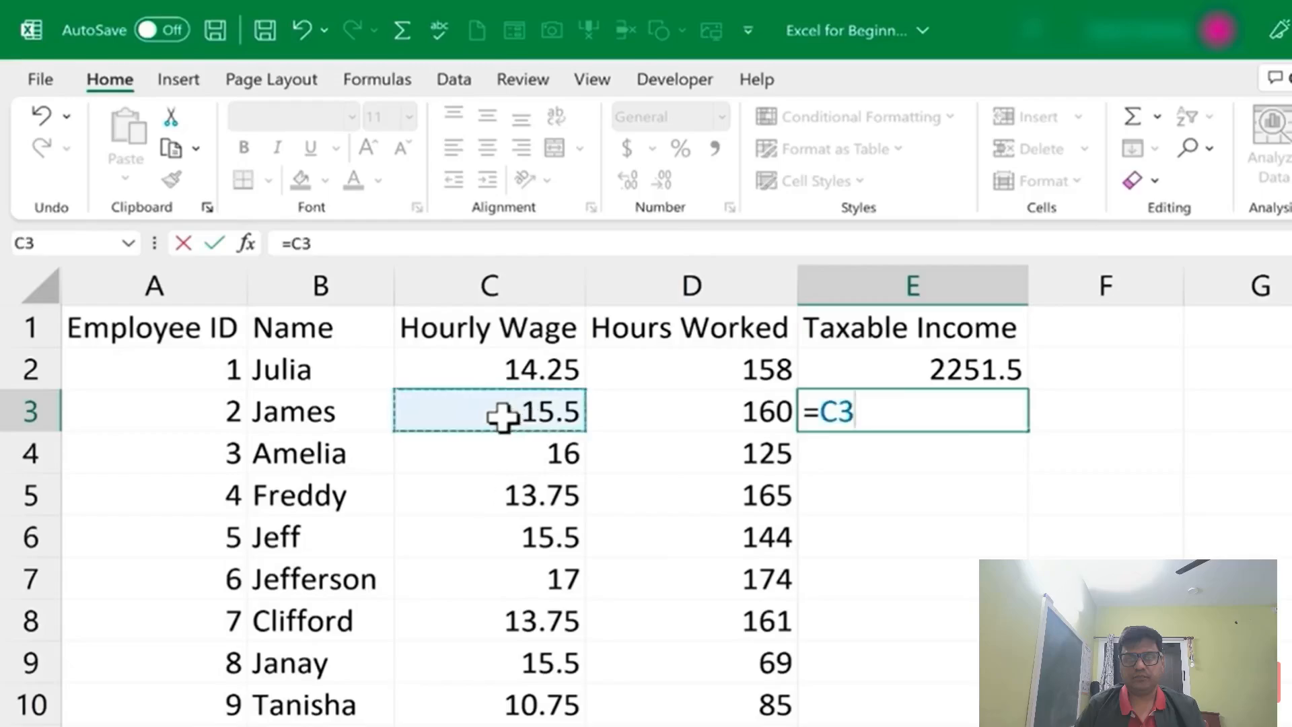
{"action": "type", "text": "*"}
{"action": "left_click", "coordinate": [689, 416]}
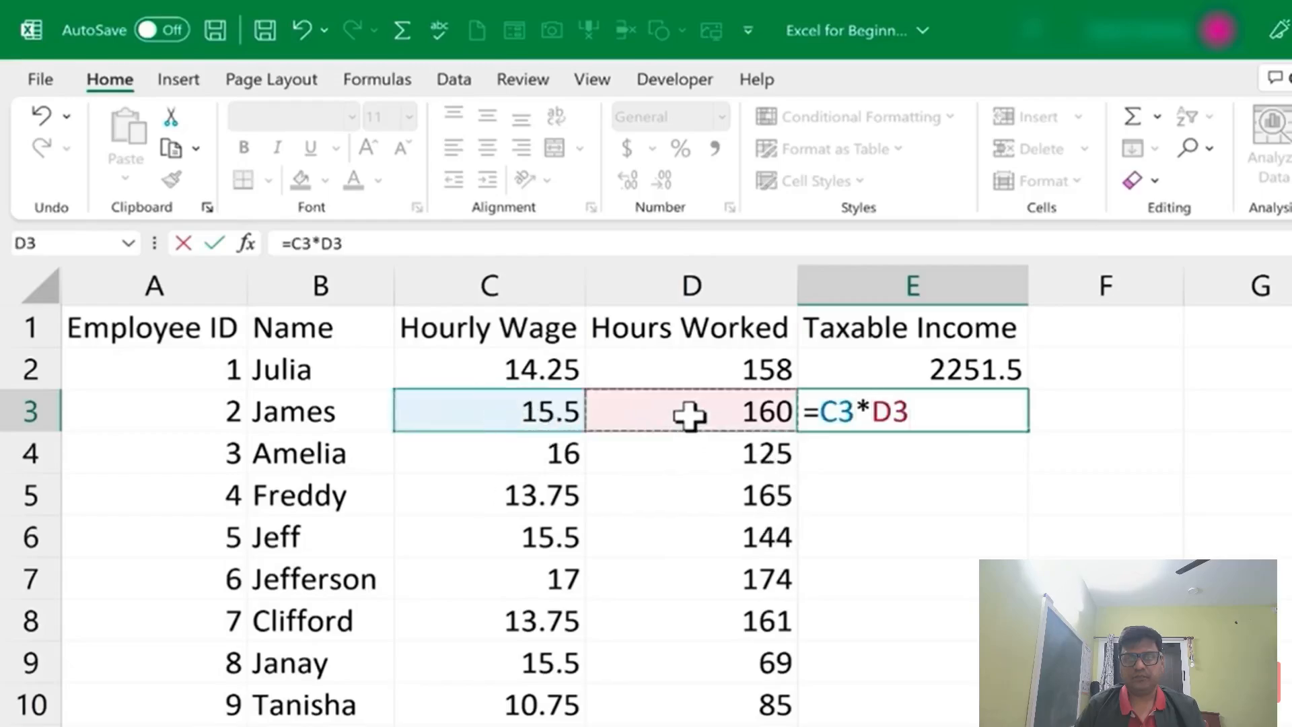
{"action": "key", "text": "Return"}
{"action": "left_click", "coordinate": [915, 412]}
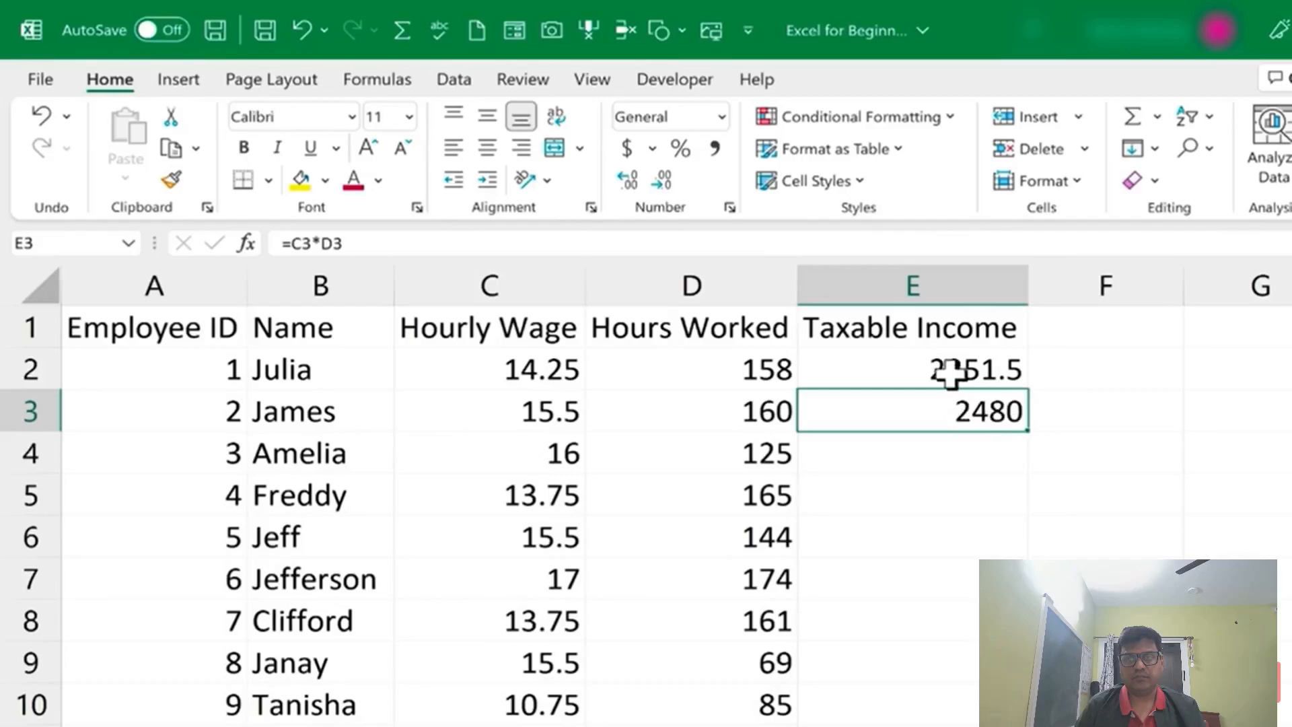
Compare the taxable income formulas in cells E2 and E3 and the cells they reference
{"action": "left_click", "coordinate": [972, 369]}
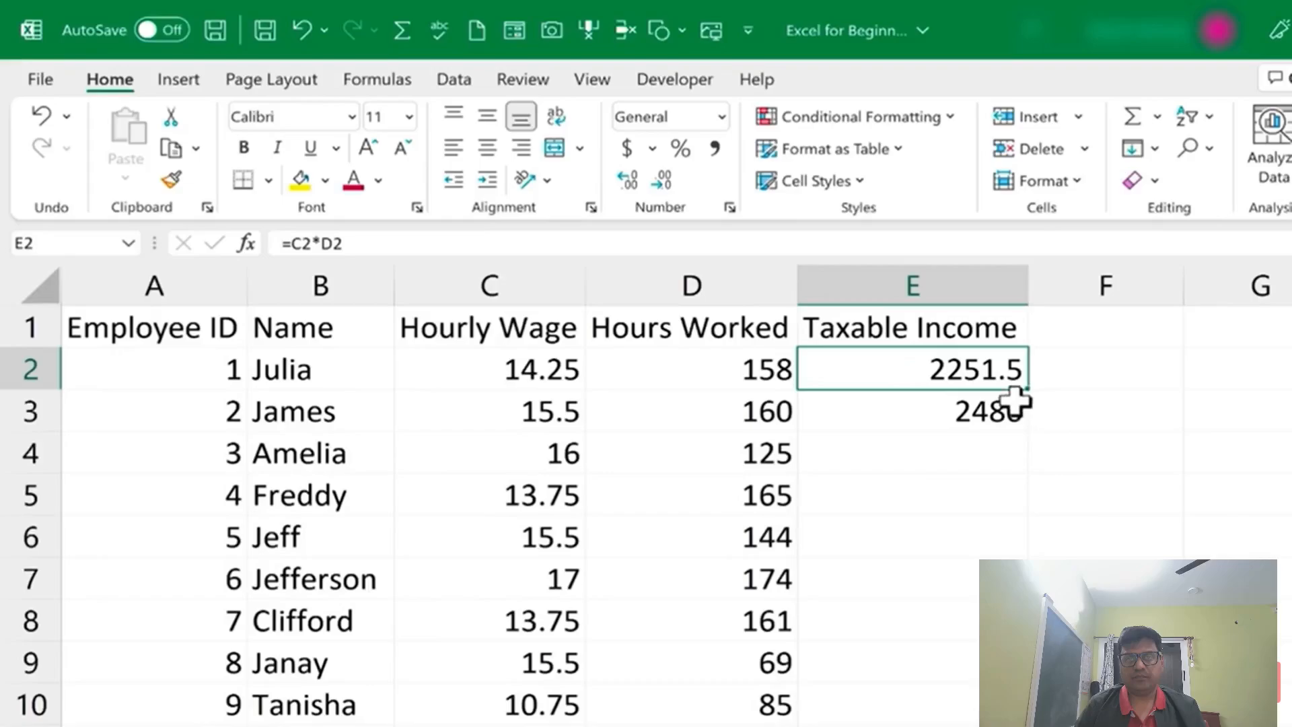
{"action": "left_click", "coordinate": [989, 411]}
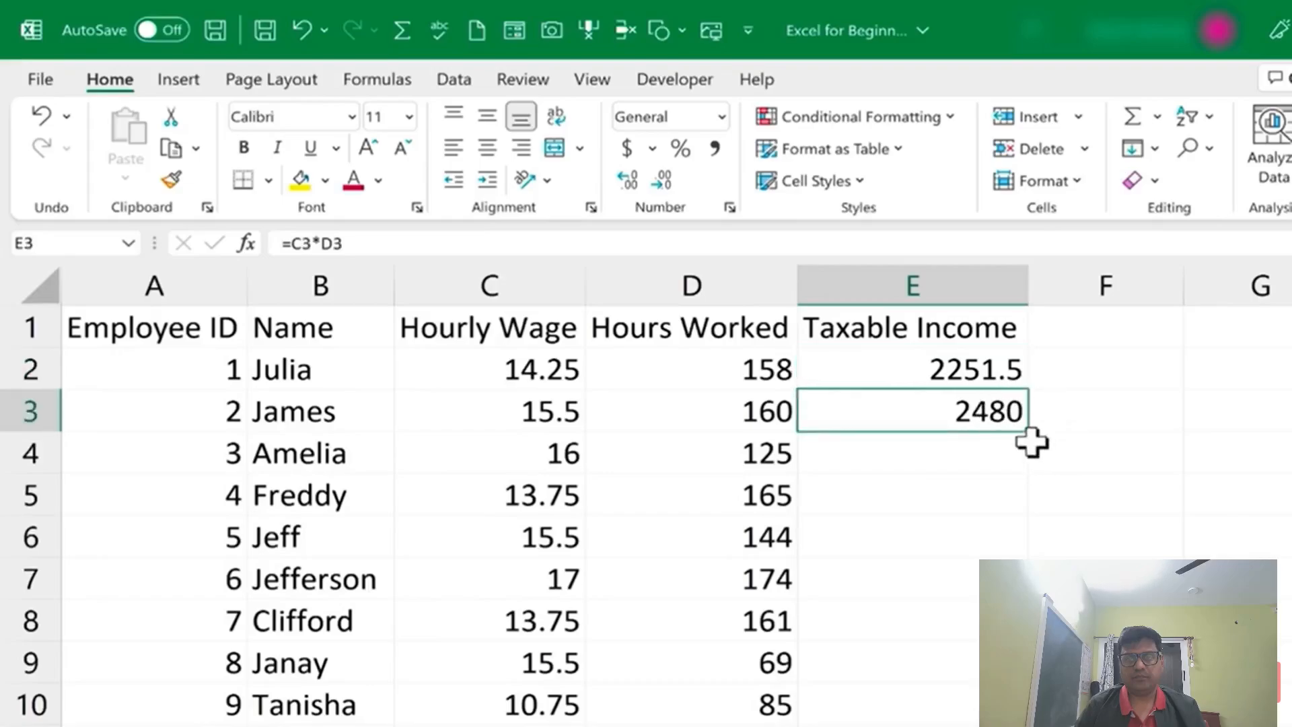
{"action": "double_click", "coordinate": [978, 363]}
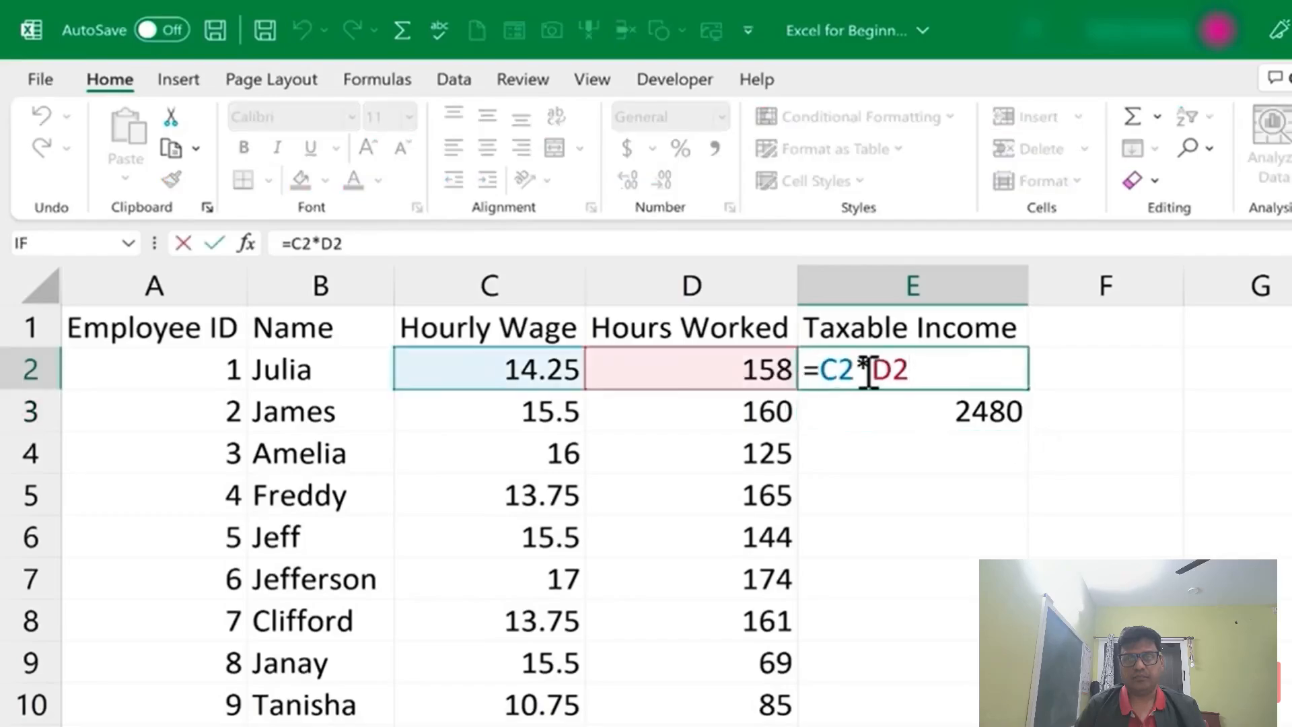
{"action": "key", "text": "Escape"}
{"action": "double_click", "coordinate": [986, 418]}
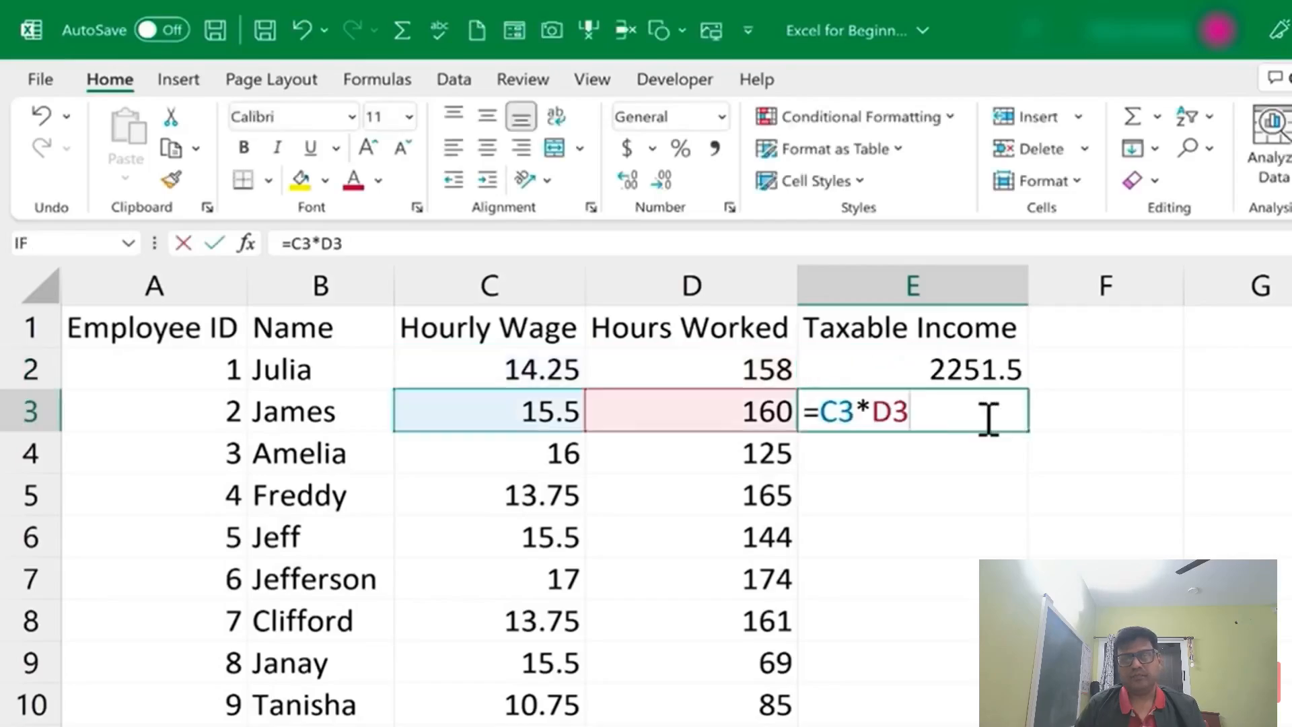
{"action": "key", "text": "Escape"}
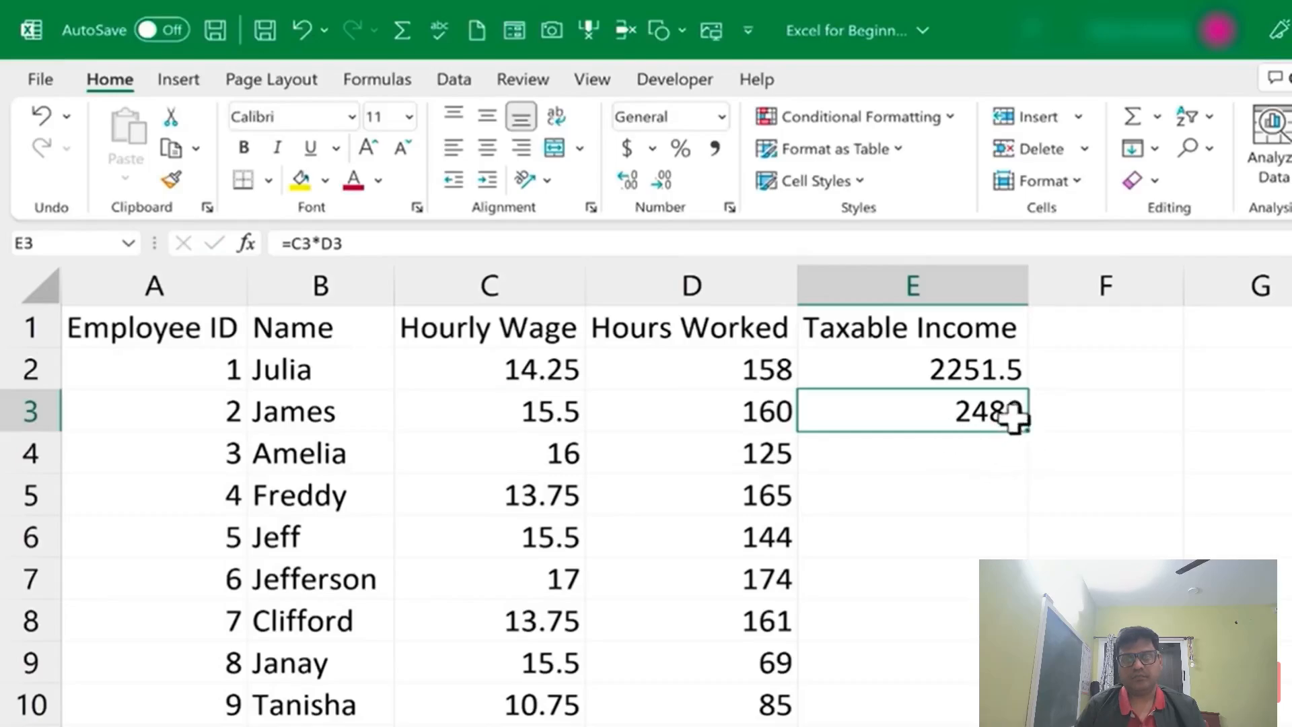
{"action": "double_click", "coordinate": [982, 418]}
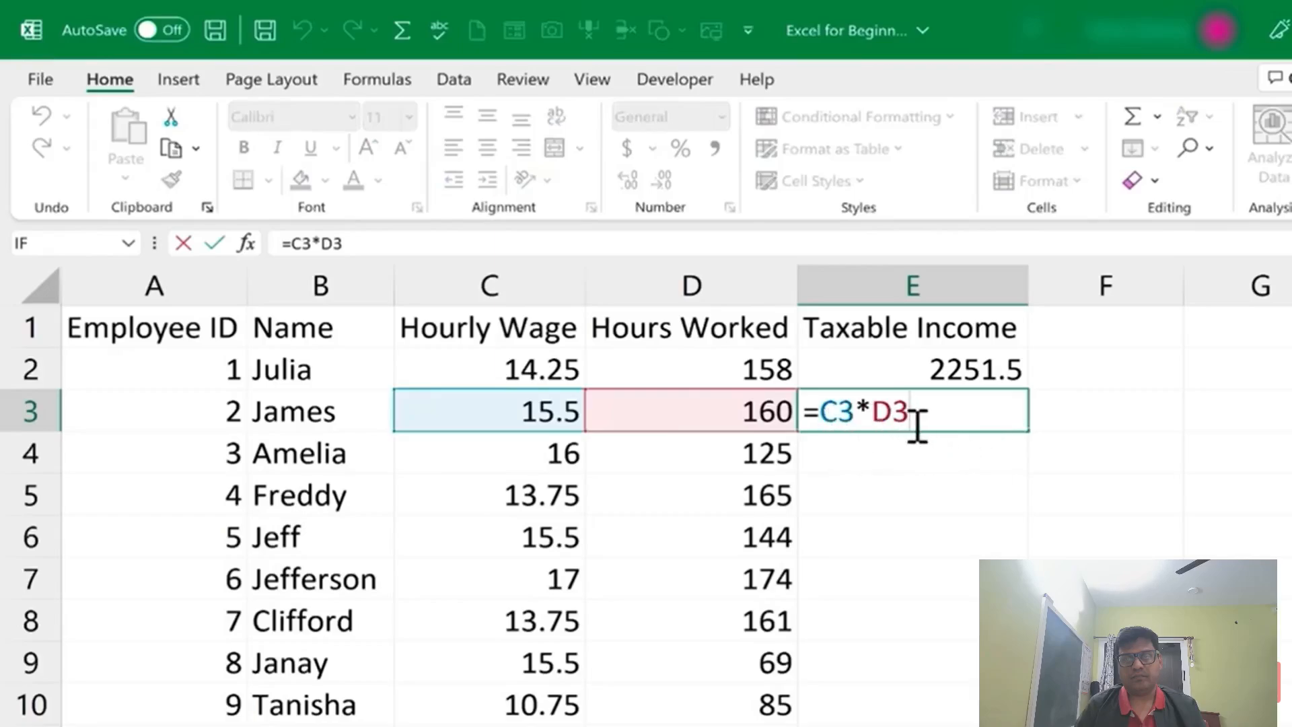
{"action": "double_click", "coordinate": [984, 367]}
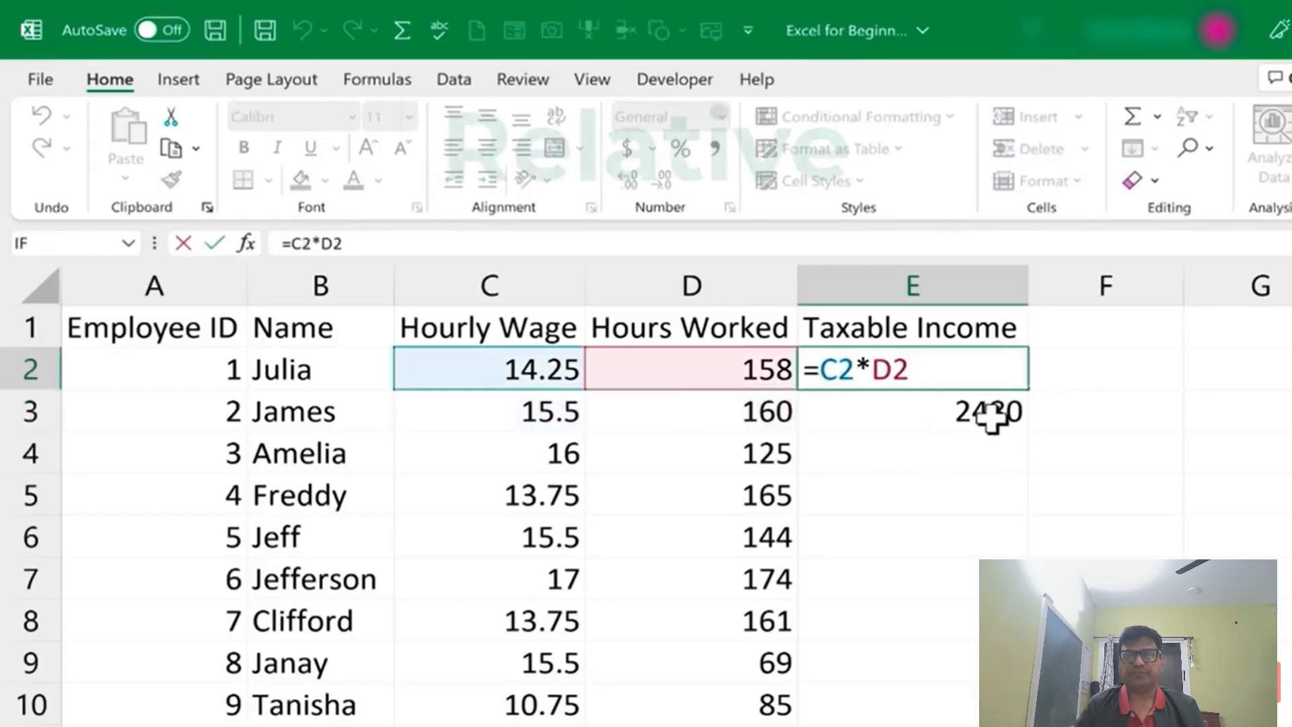
{"action": "double_click", "coordinate": [962, 412]}
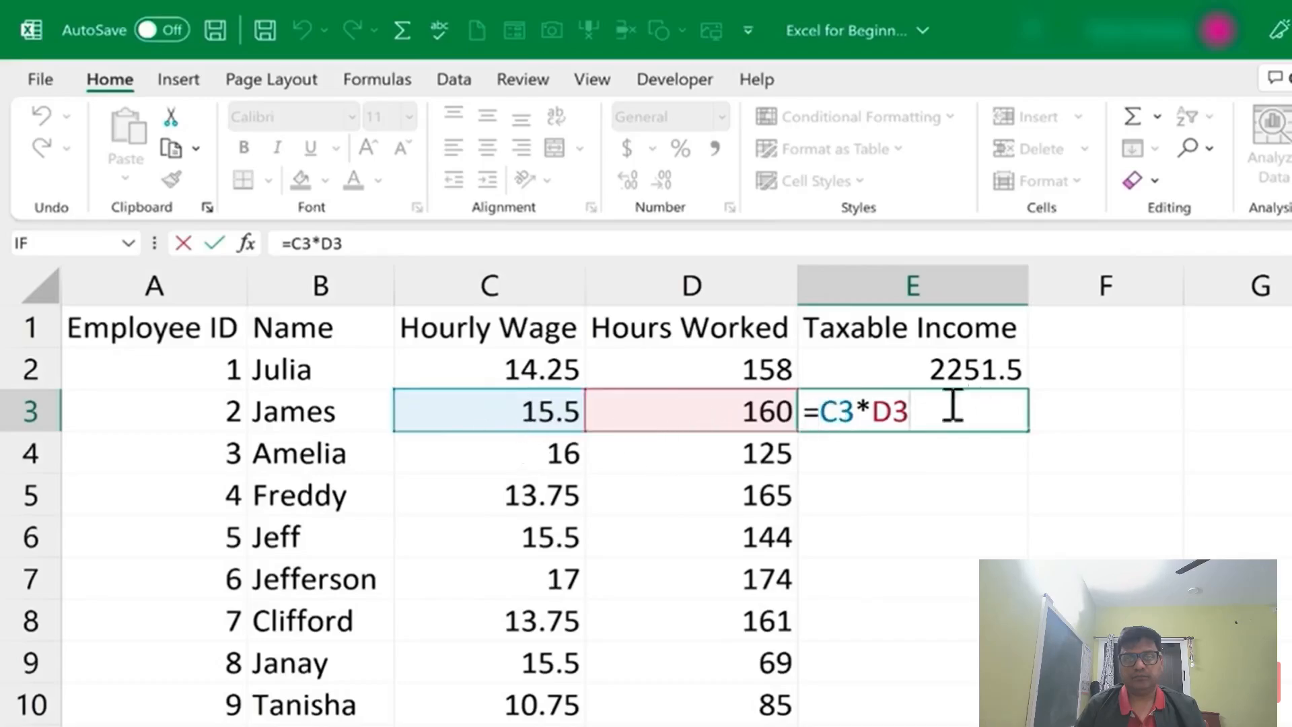
{"action": "key", "text": "ctrl+Return"}
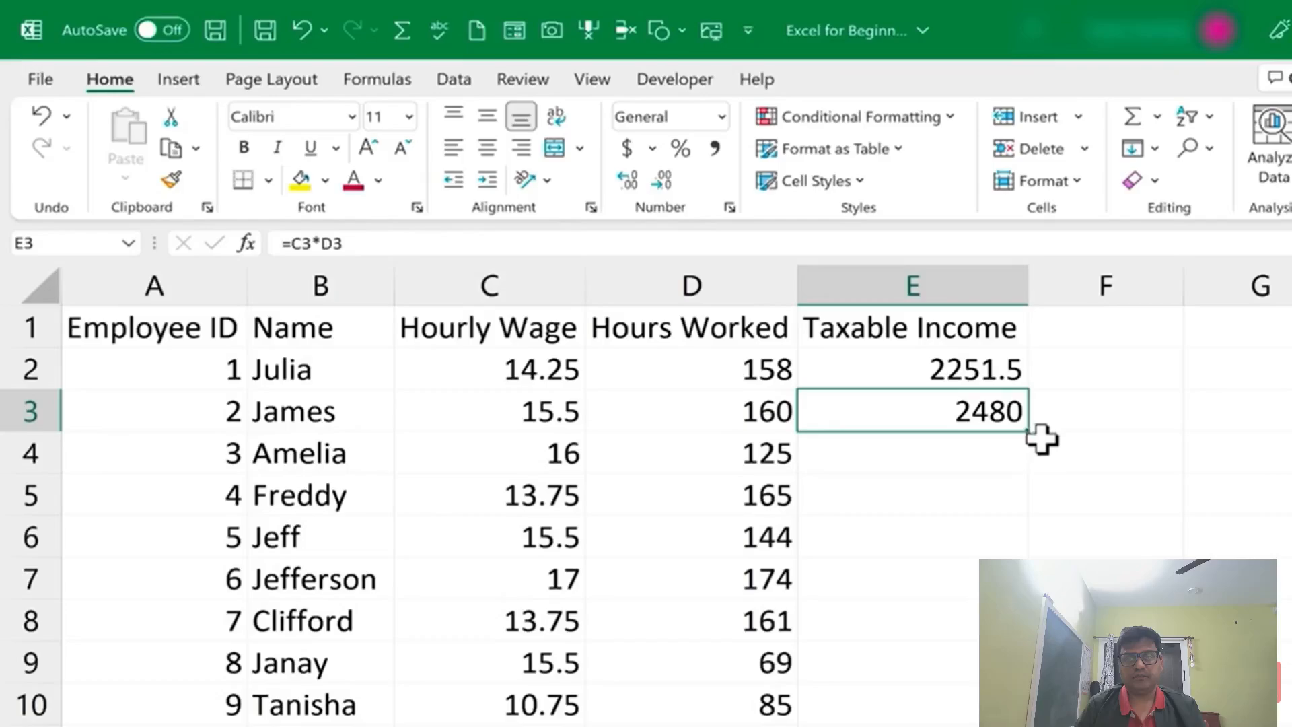
Fill the formula from cell E3 down the Taxable Income column for all remaining employees and review the filled rows
{"action": "left_click_drag", "start_coordinate": [1027, 434], "coordinate": [992, 726]}
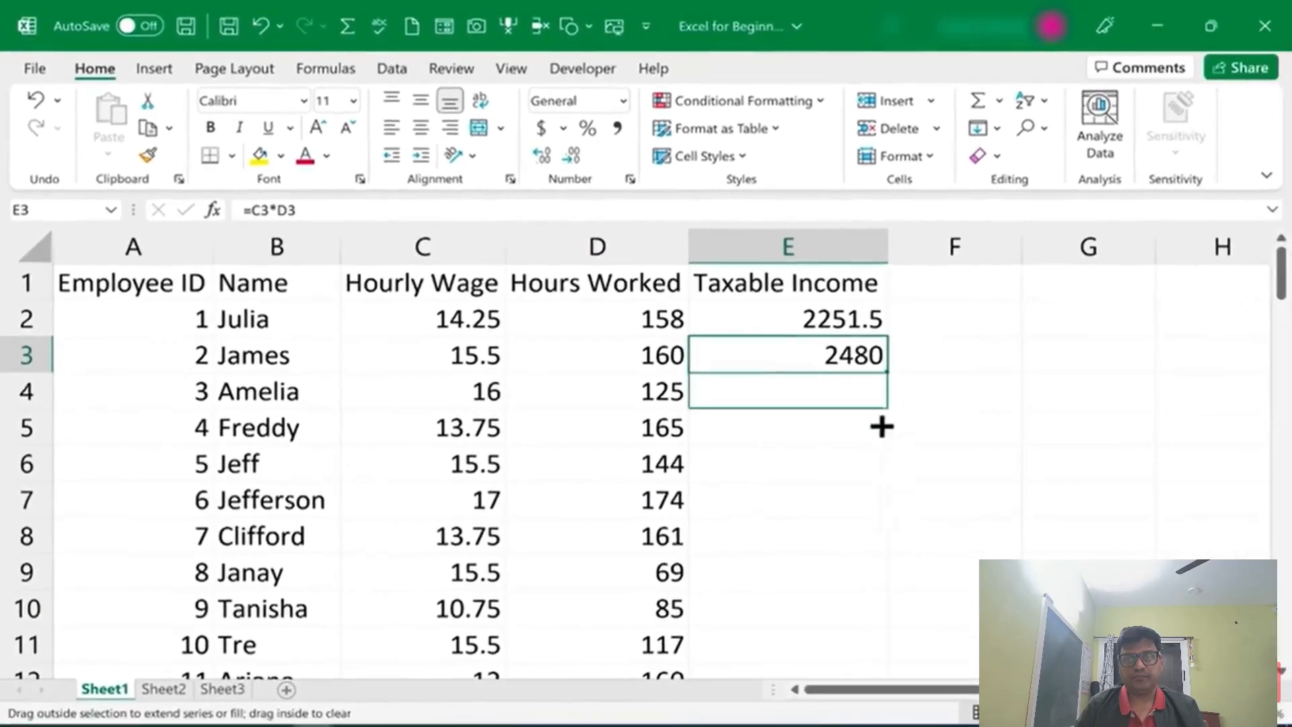
{"action": "left_click_drag", "start_coordinate": [857, 659], "coordinate": [885, 386]}
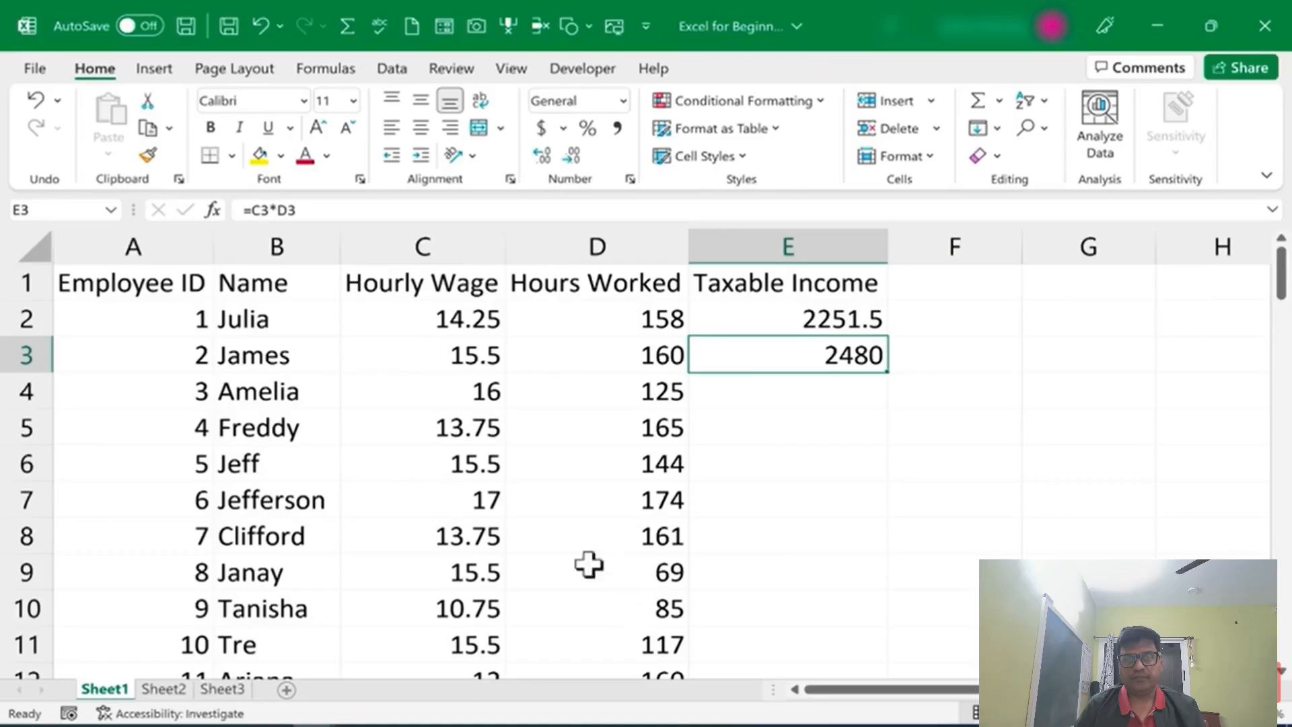
{"action": "double_click", "coordinate": [891, 376]}
{"action": "scroll", "coordinate": [867, 367], "scroll_direction": "down", "scroll_amount": 14}
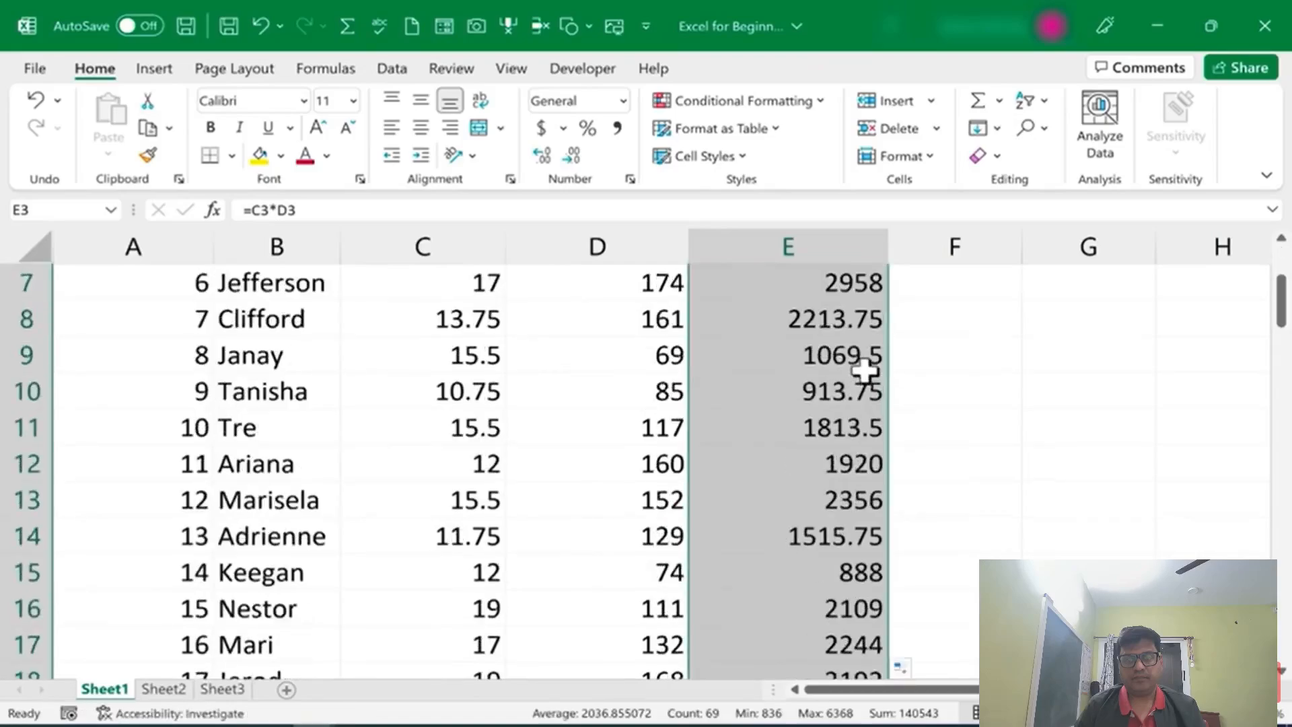
{"action": "scroll", "coordinate": [850, 428], "scroll_direction": "down", "scroll_amount": 8}
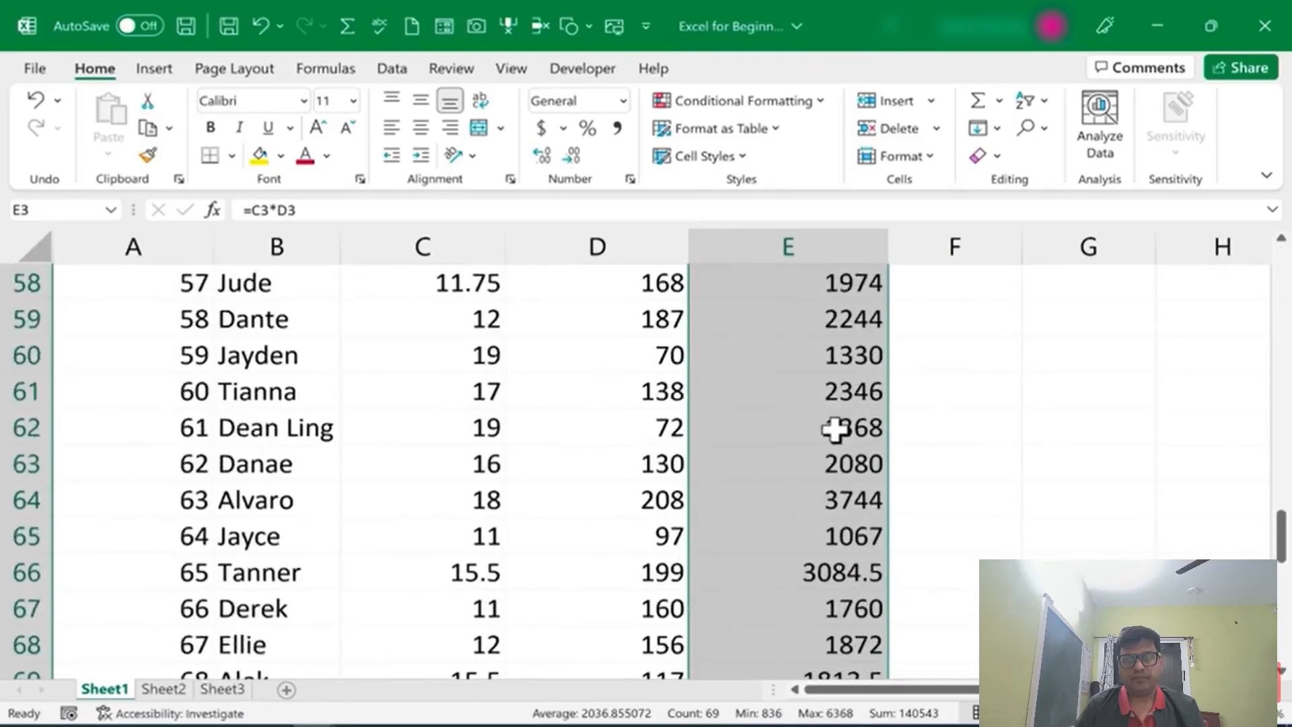
{"action": "scroll", "coordinate": [833, 430], "scroll_direction": "up", "scroll_amount": 10}
{"action": "scroll", "coordinate": [830, 431], "scroll_direction": "up", "scroll_amount": 12}
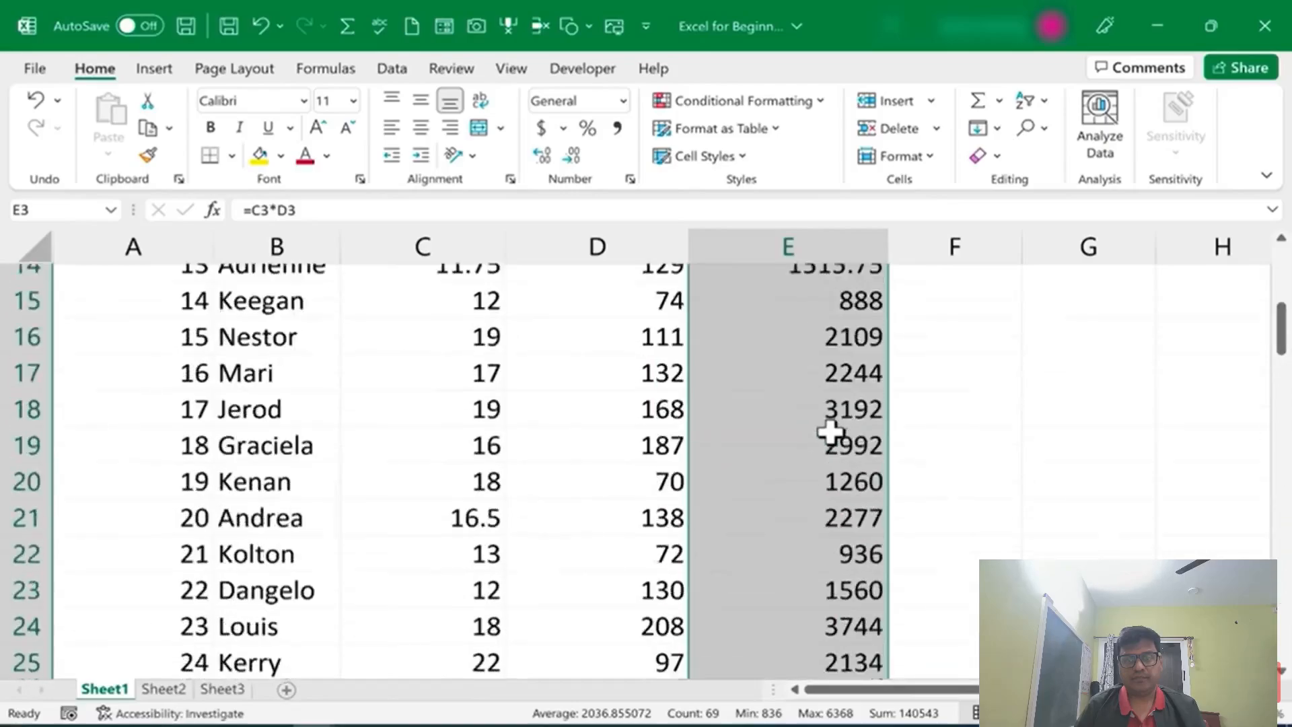
Inspect the filled taxable income formulas in cells E3, E4, E5 and E7 and the wage and hours cells they reference
{"action": "left_click", "coordinate": [841, 425]}
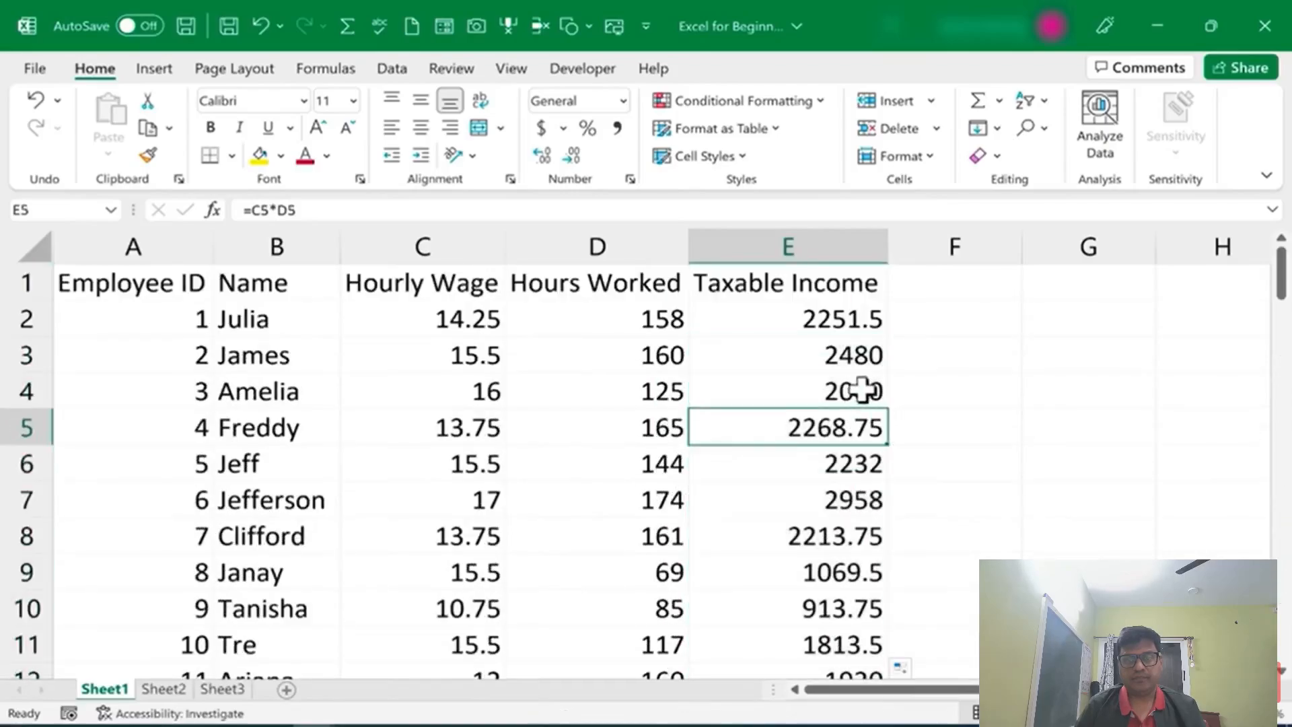
{"action": "left_click", "coordinate": [866, 391]}
{"action": "left_click", "coordinate": [868, 355]}
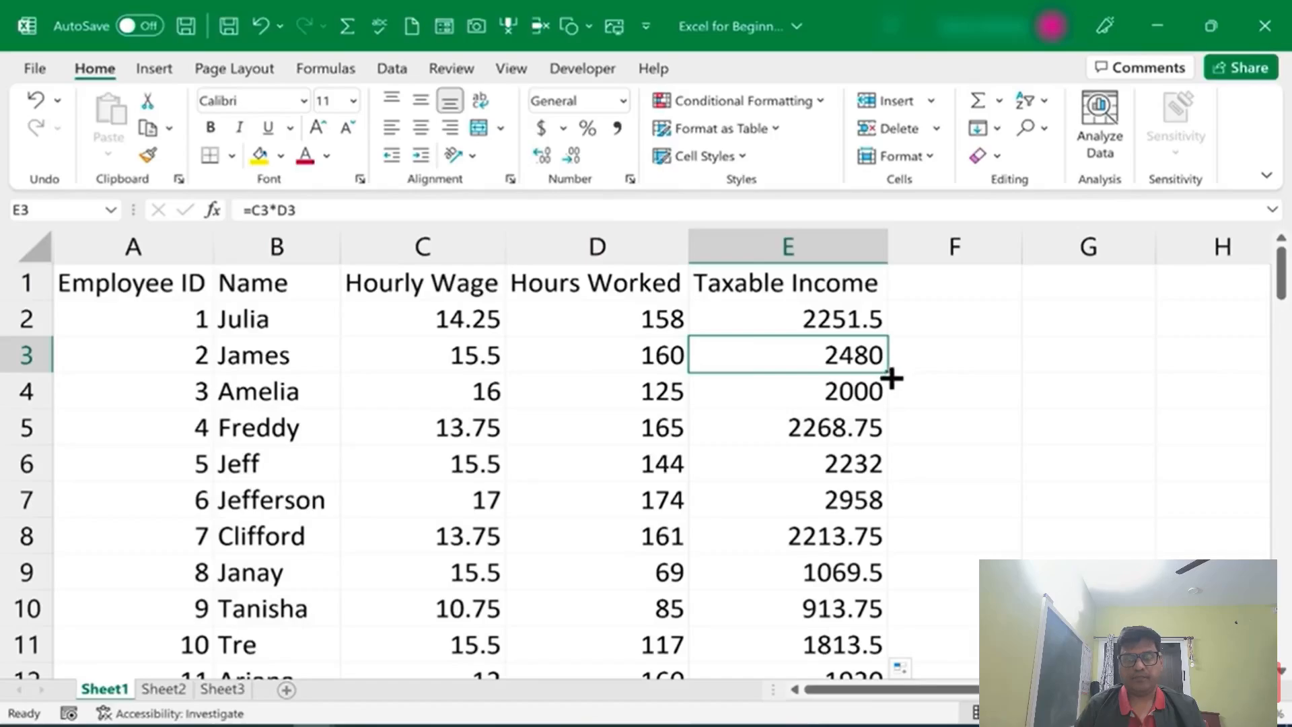
{"action": "left_click", "coordinate": [860, 390]}
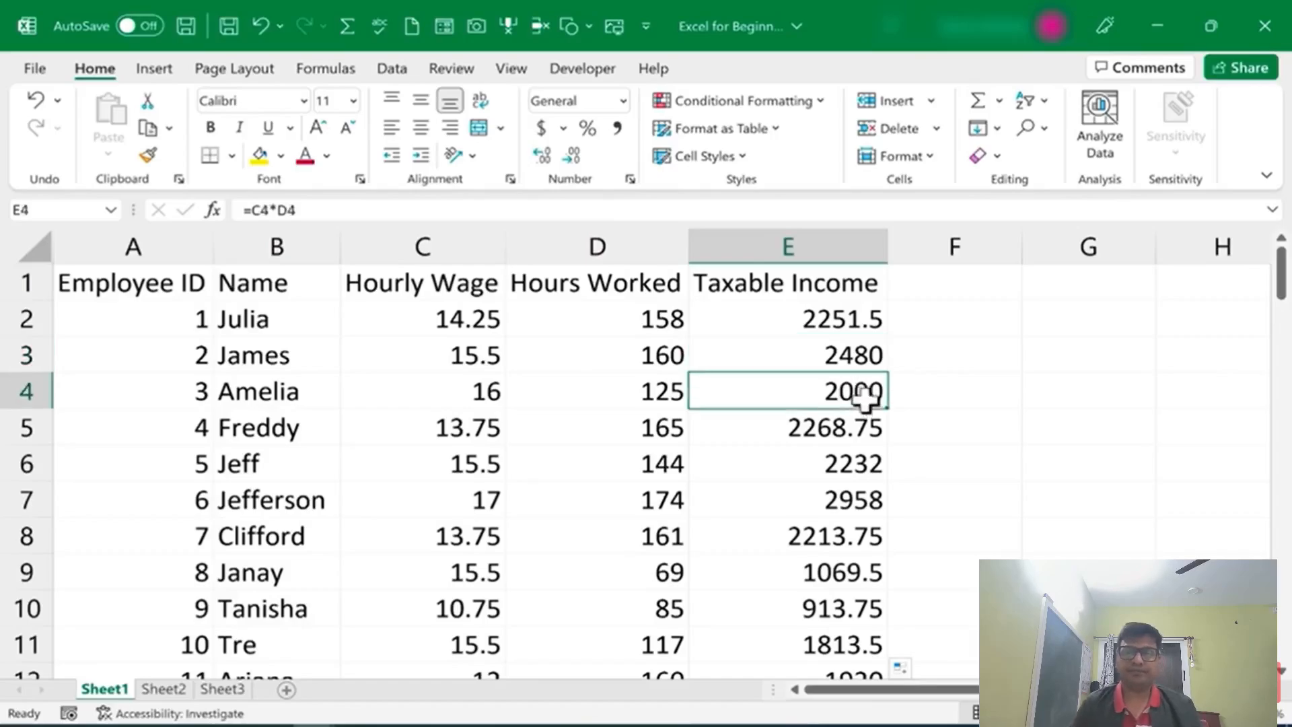
{"action": "left_click", "coordinate": [858, 356]}
{"action": "double_click", "coordinate": [759, 362]}
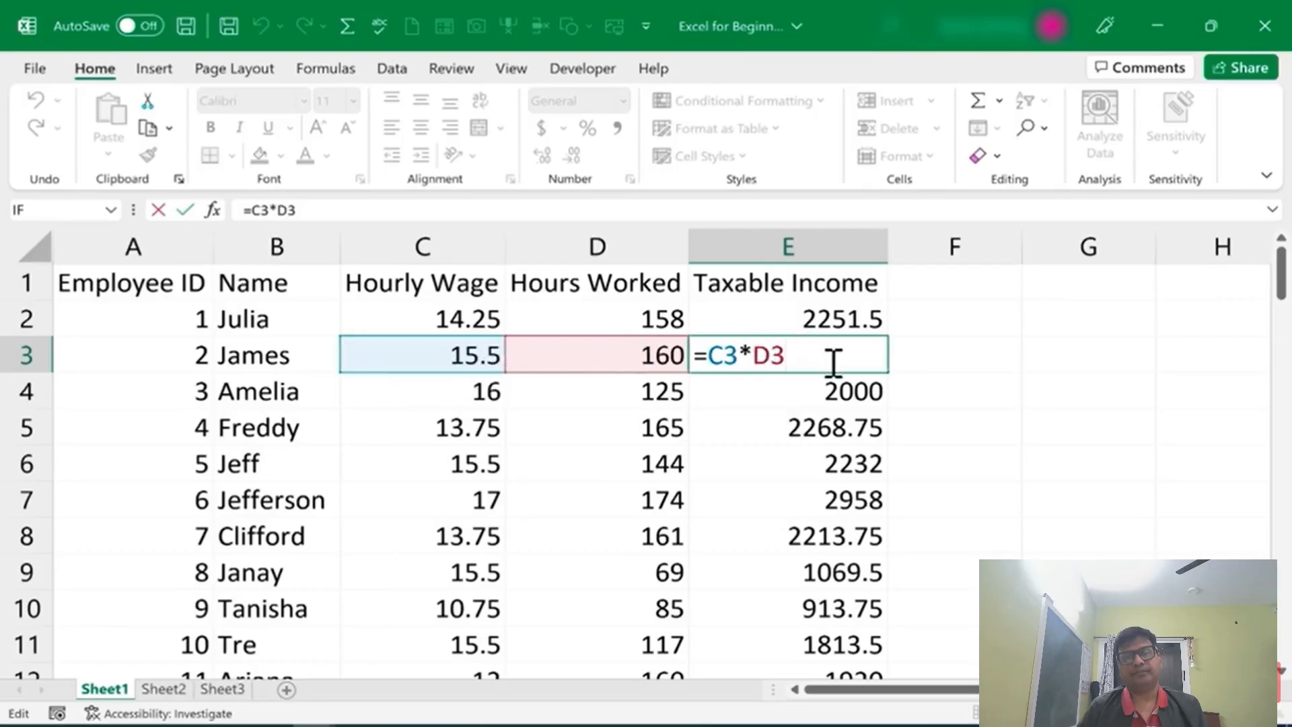
{"action": "key", "text": "Return"}
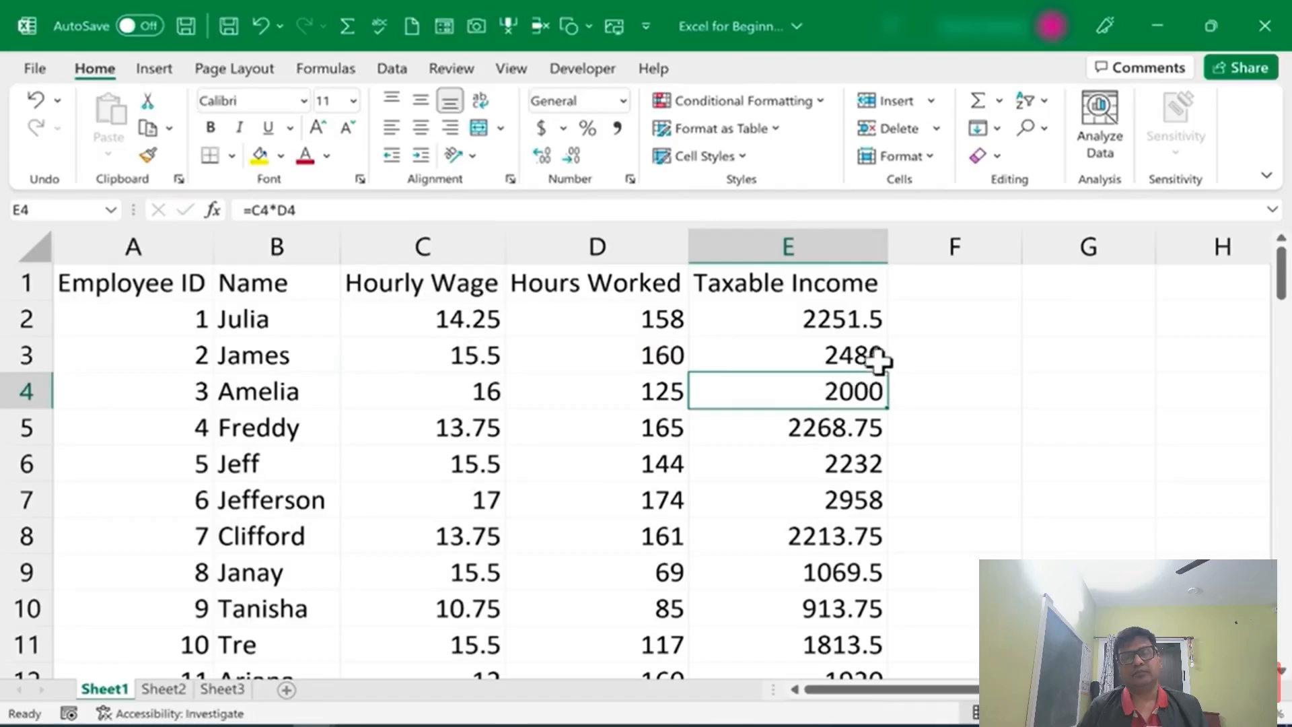
{"action": "double_click", "coordinate": [767, 392]}
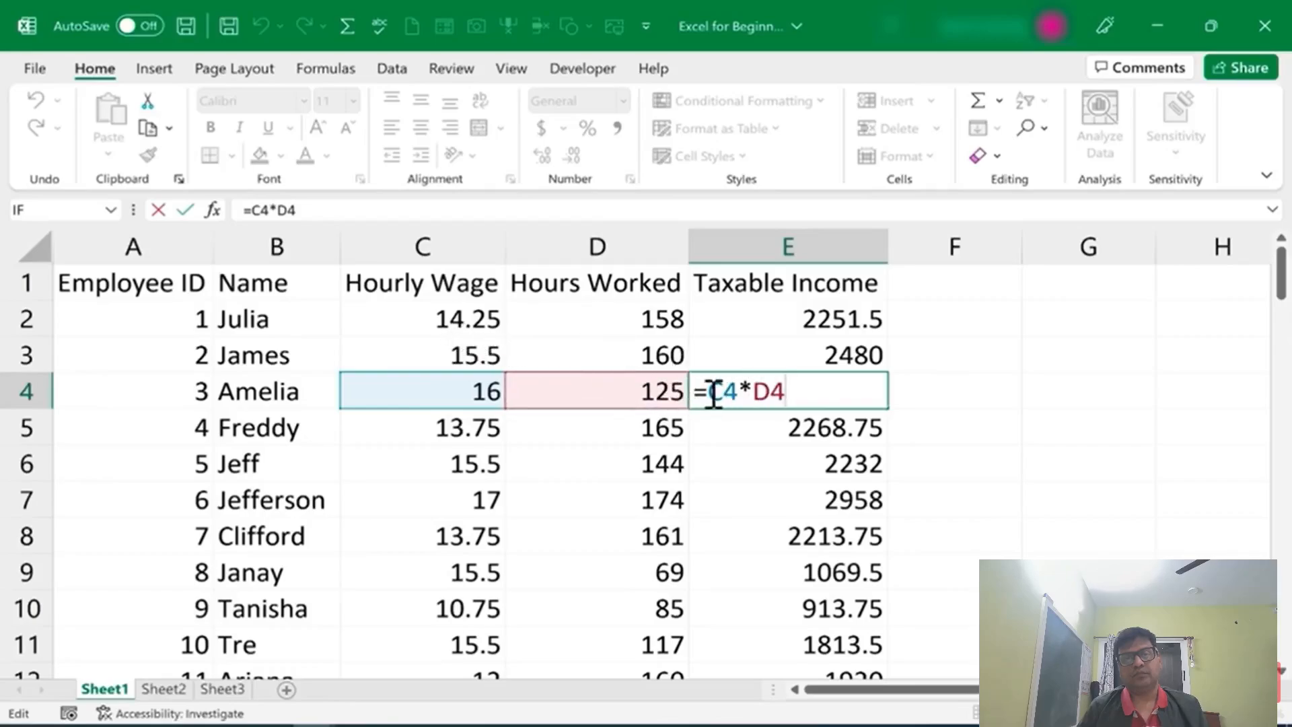
{"action": "left_click", "coordinate": [785, 505]}
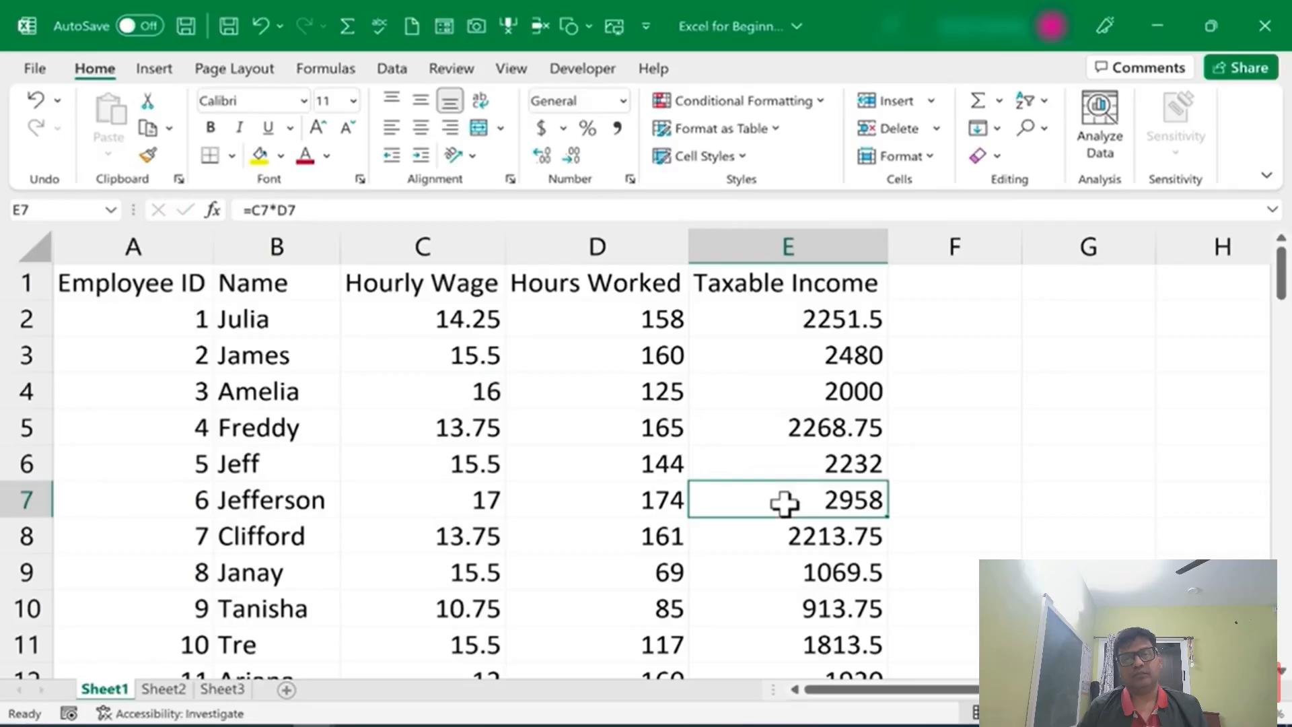
{"action": "double_click", "coordinate": [787, 505]}
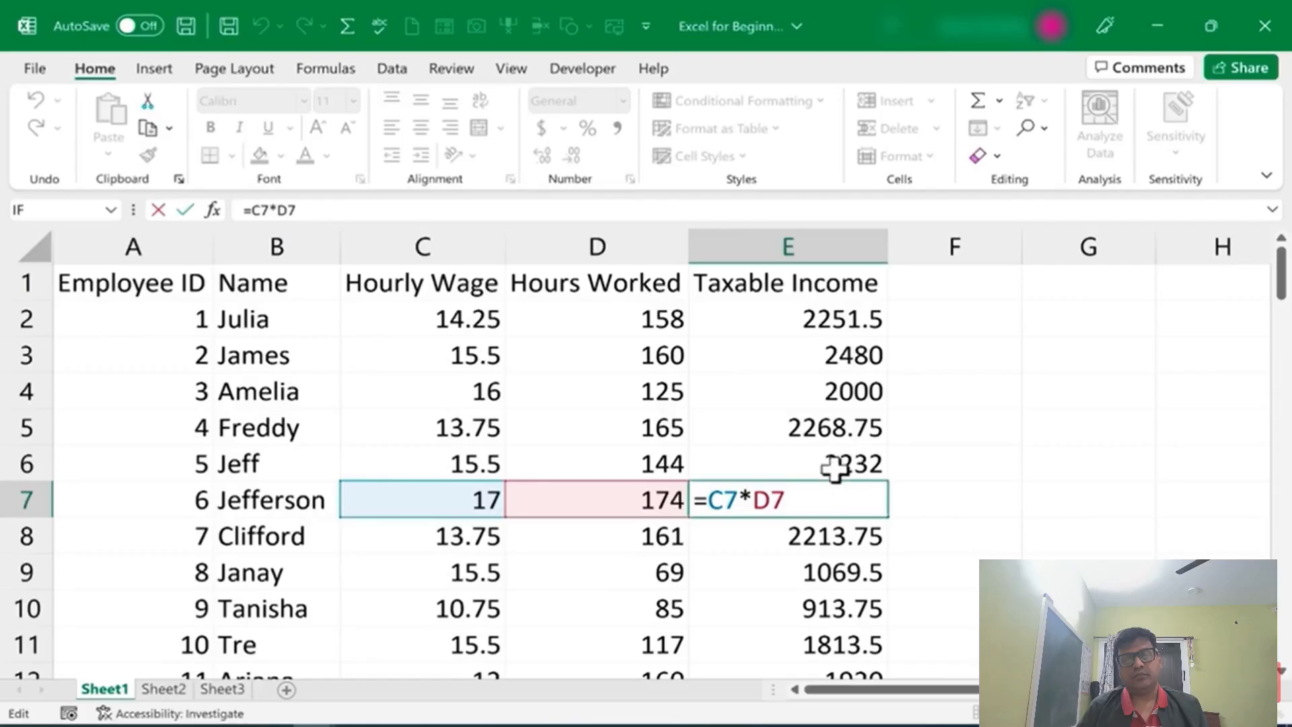
{"action": "key", "text": "ctrl+Return"}
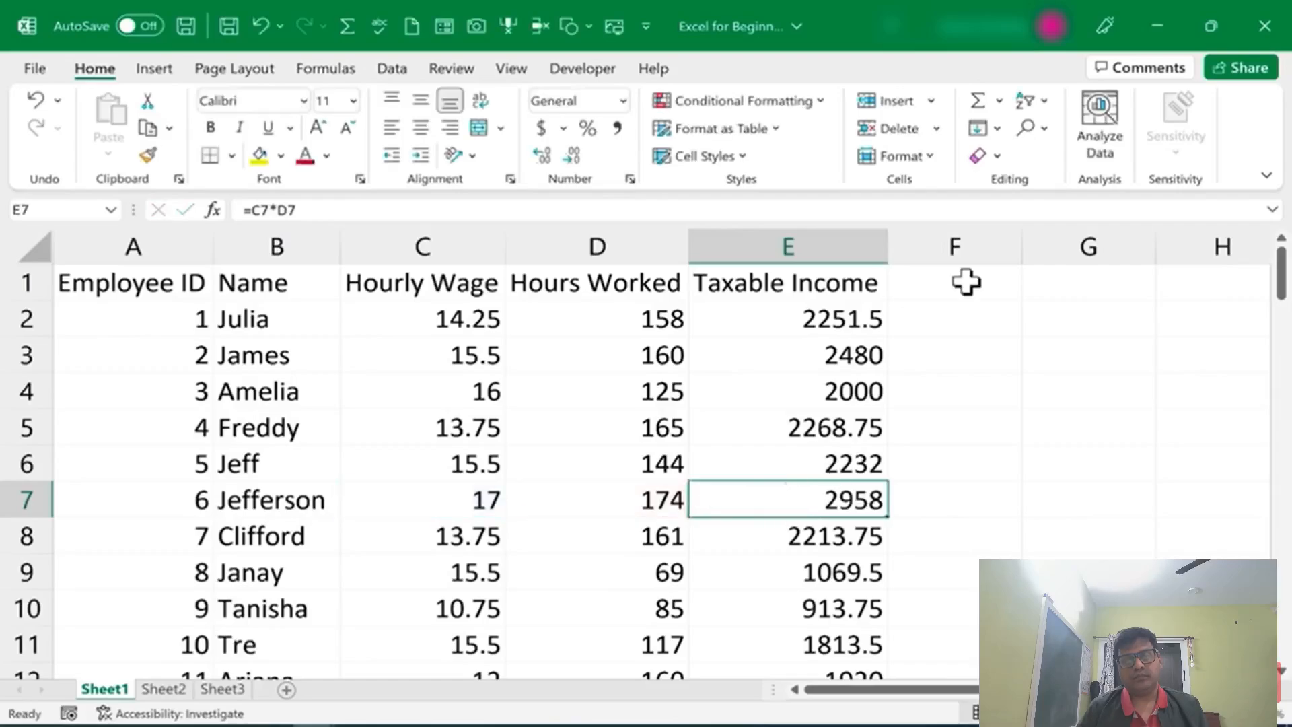
Add the header "Taxes to Be Paid" in cell F1 and autofit the width of column F
{"action": "left_click", "coordinate": [958, 282]}
{"action": "type", "text": "Taxes"}
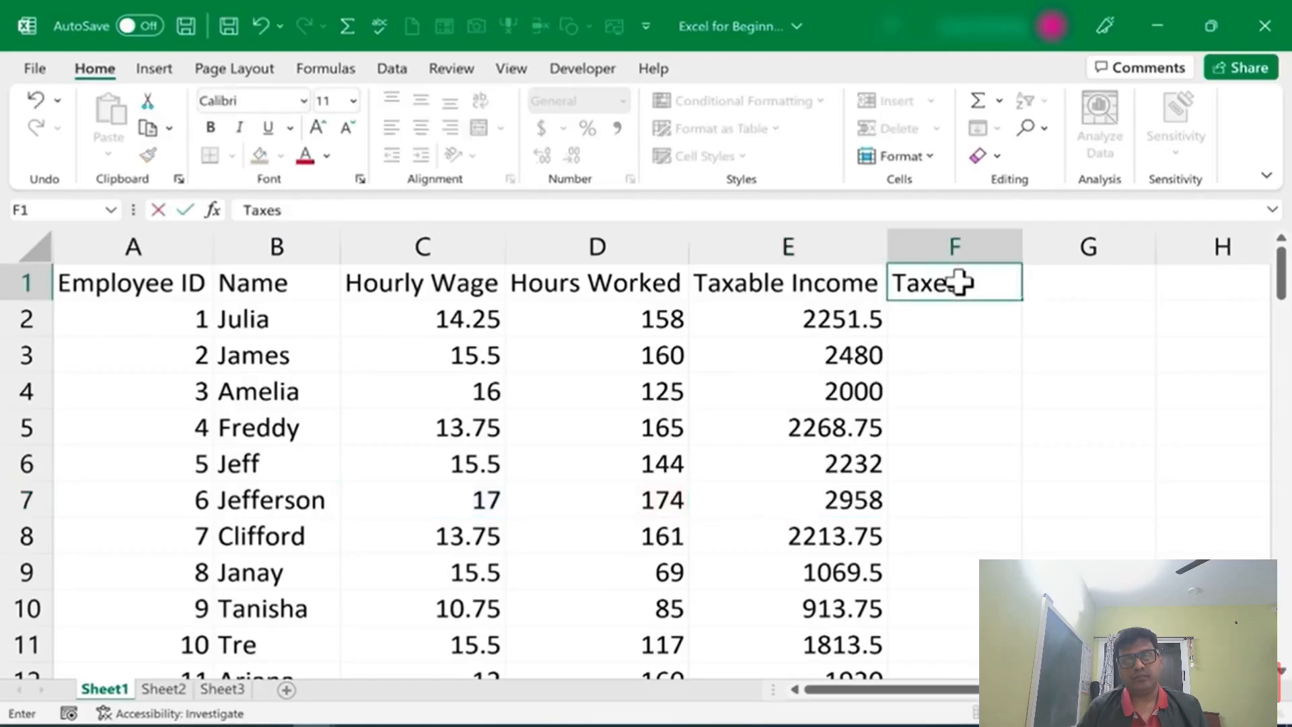
{"action": "type", "text": " to Be Paid"}
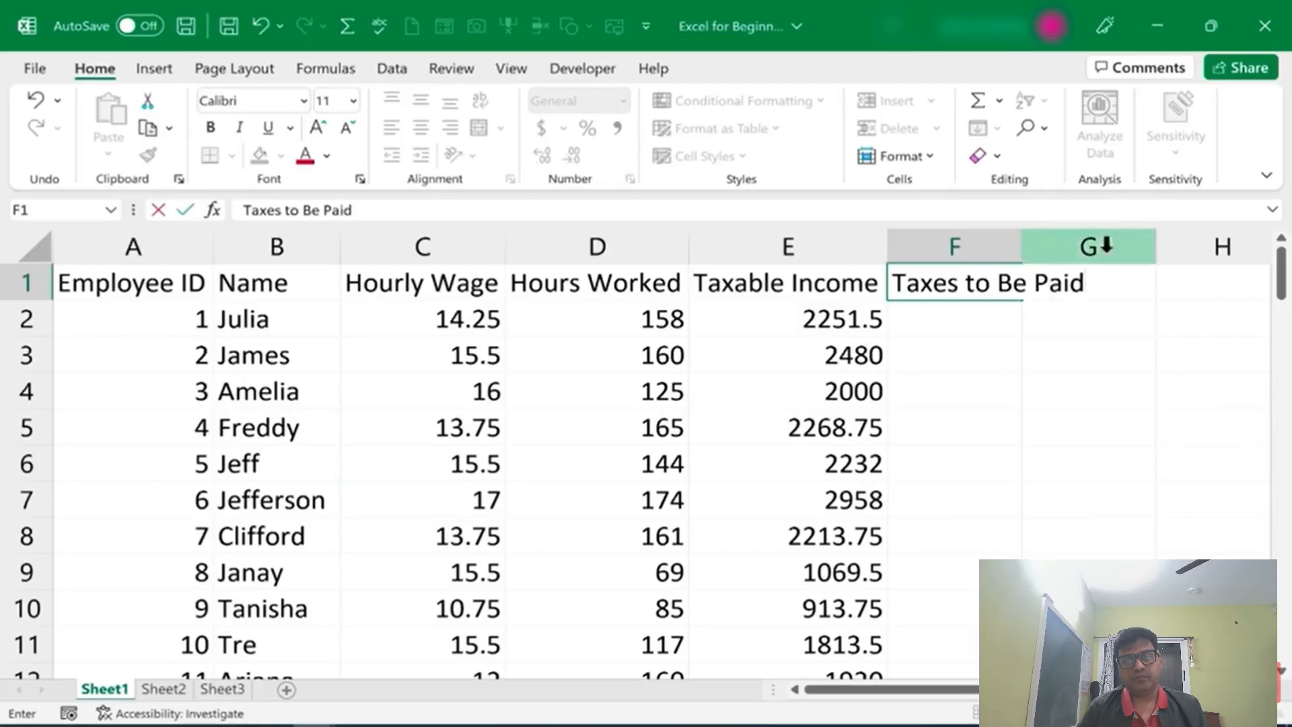
{"action": "double_click", "coordinate": [1021, 246]}
Enter the label "Tax Rate:" in cell G1 and the rate 0.07 in cell H1
{"action": "left_click", "coordinate": [1176, 280]}
{"action": "type", "text": "Ta"}
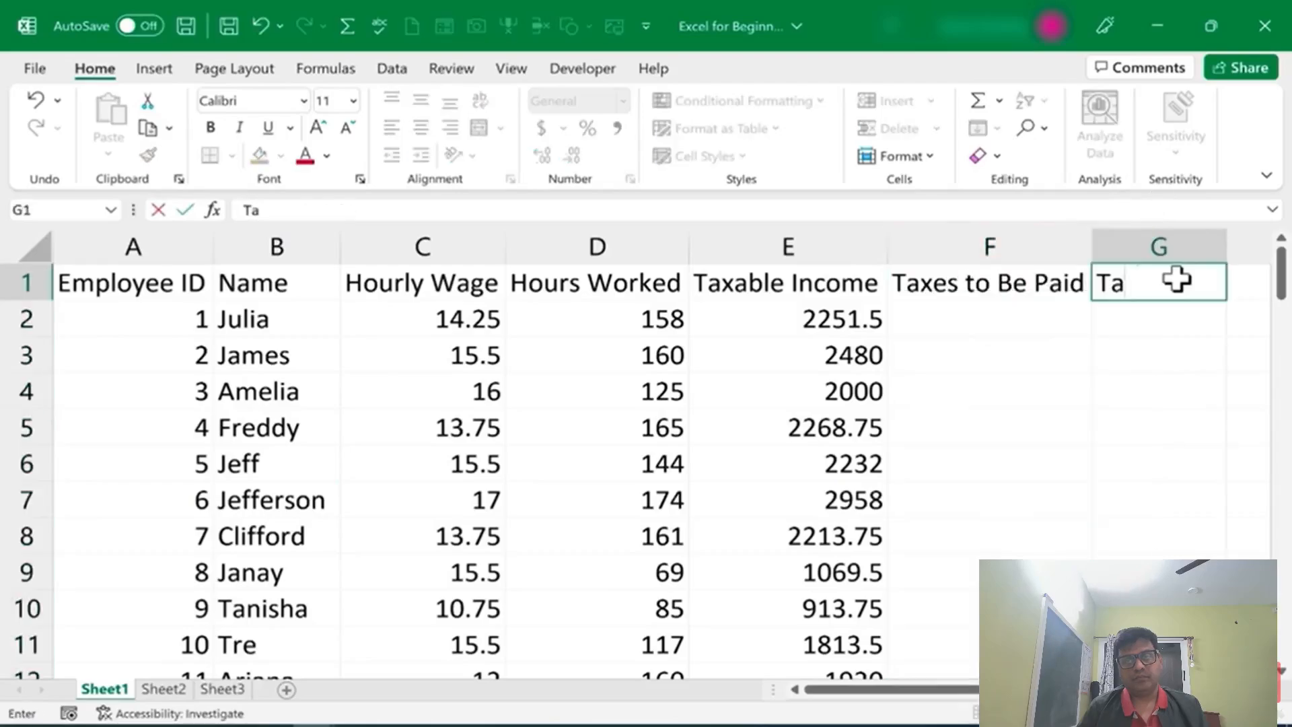
{"action": "type", "text": "x Rate:"}
{"action": "key", "text": "Tab"}
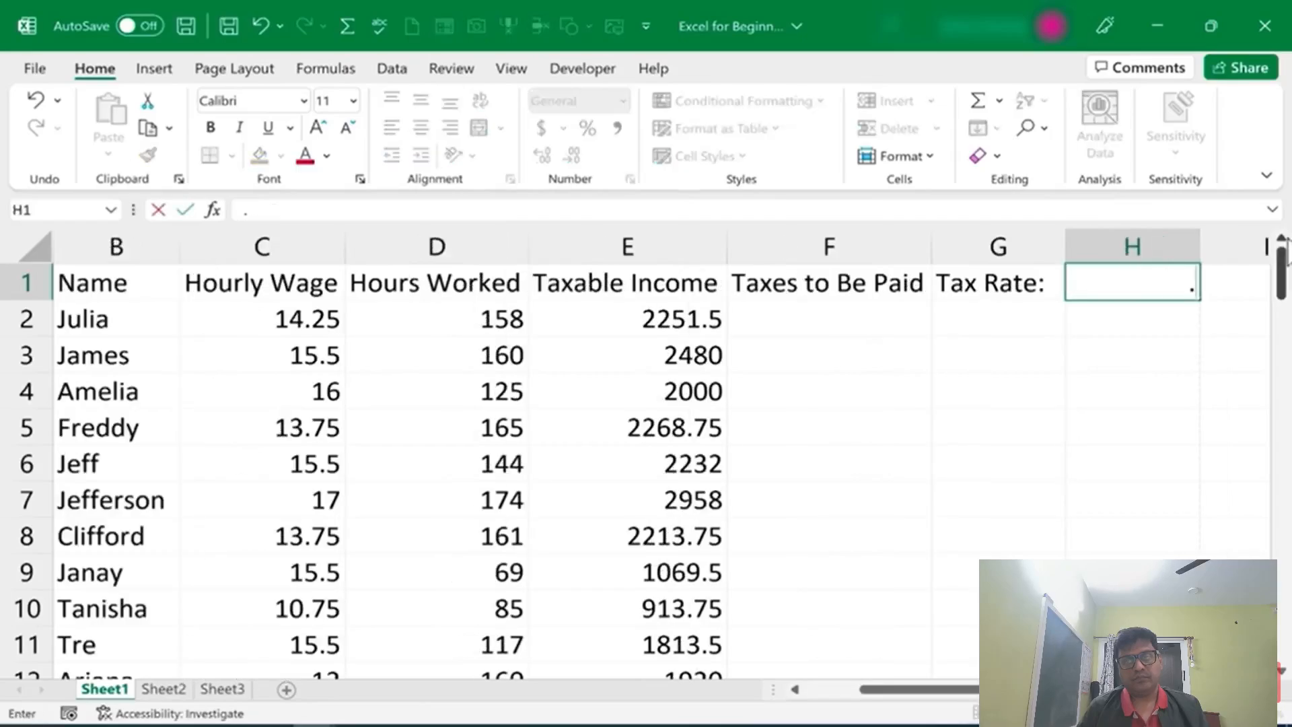
{"action": "key", "text": "Return"}
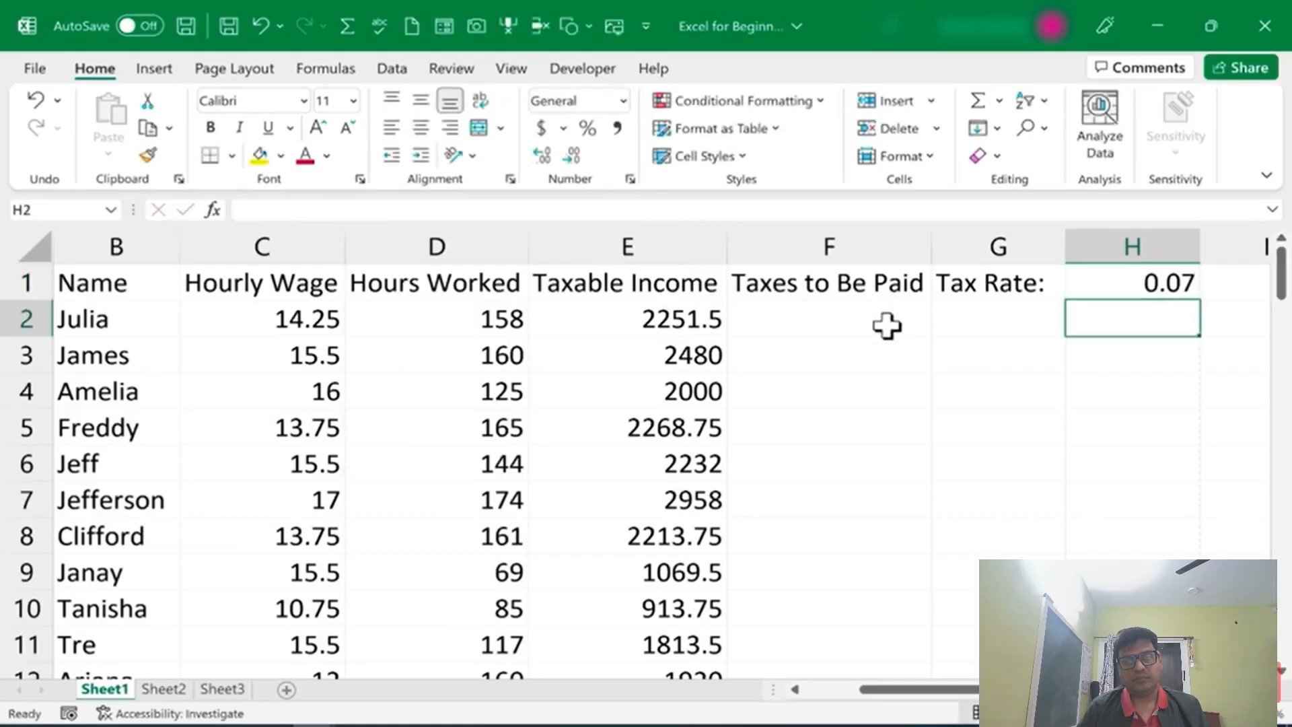
Calculate the first employee's taxes in cell F2 with the formula =E2*H1, picking both references from the sheet
{"action": "left_click", "coordinate": [841, 327]}
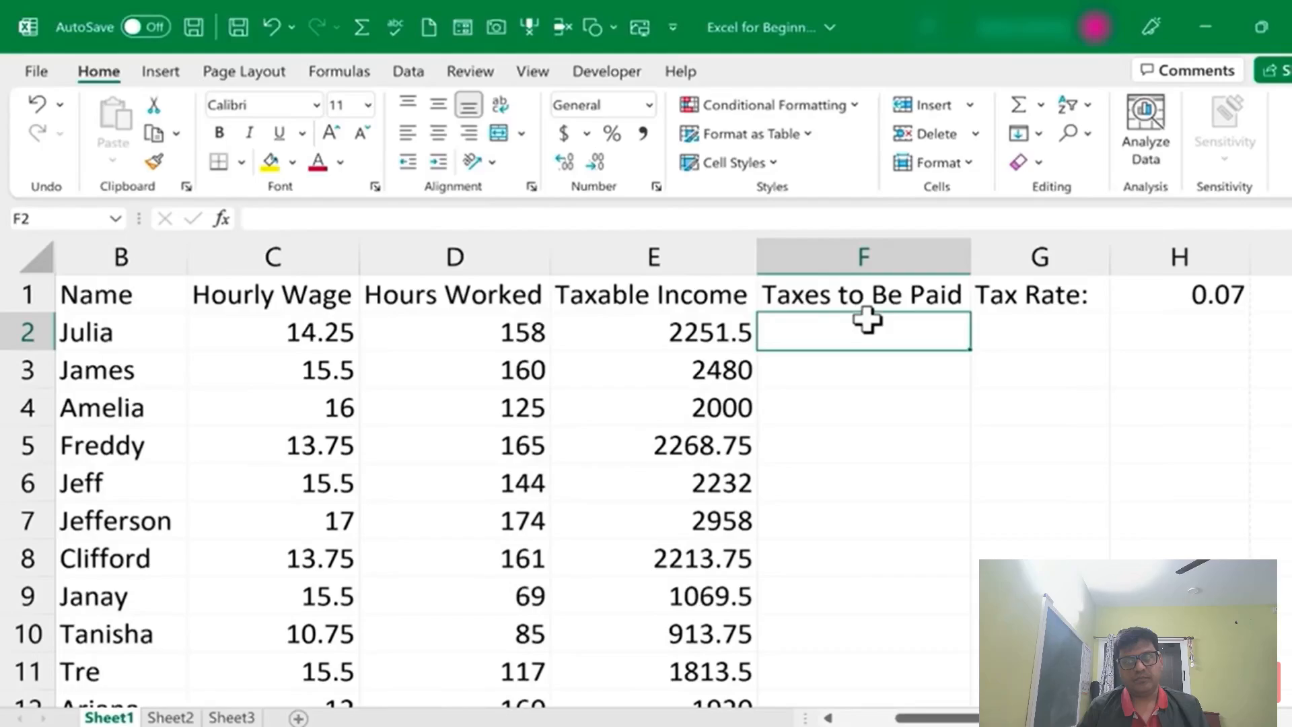
{"action": "type", "text": "="}
{"action": "left_click", "coordinate": [680, 334]}
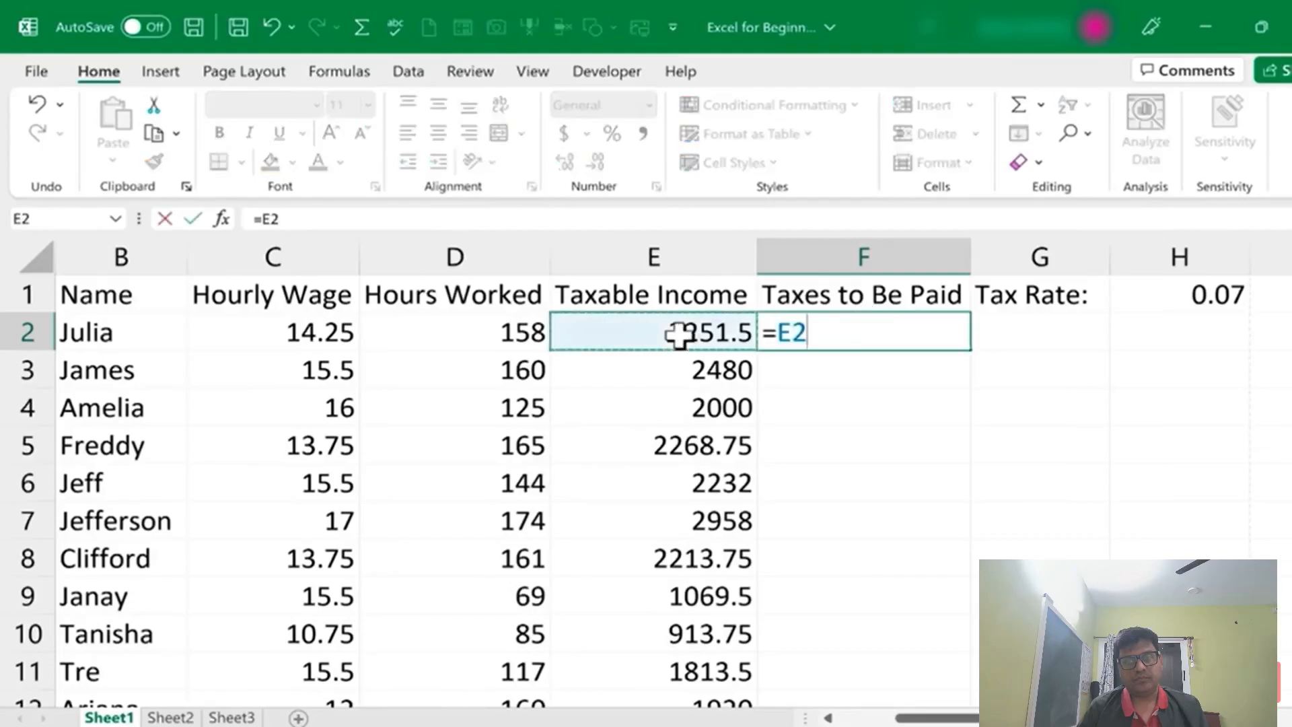
{"action": "type", "text": "*"}
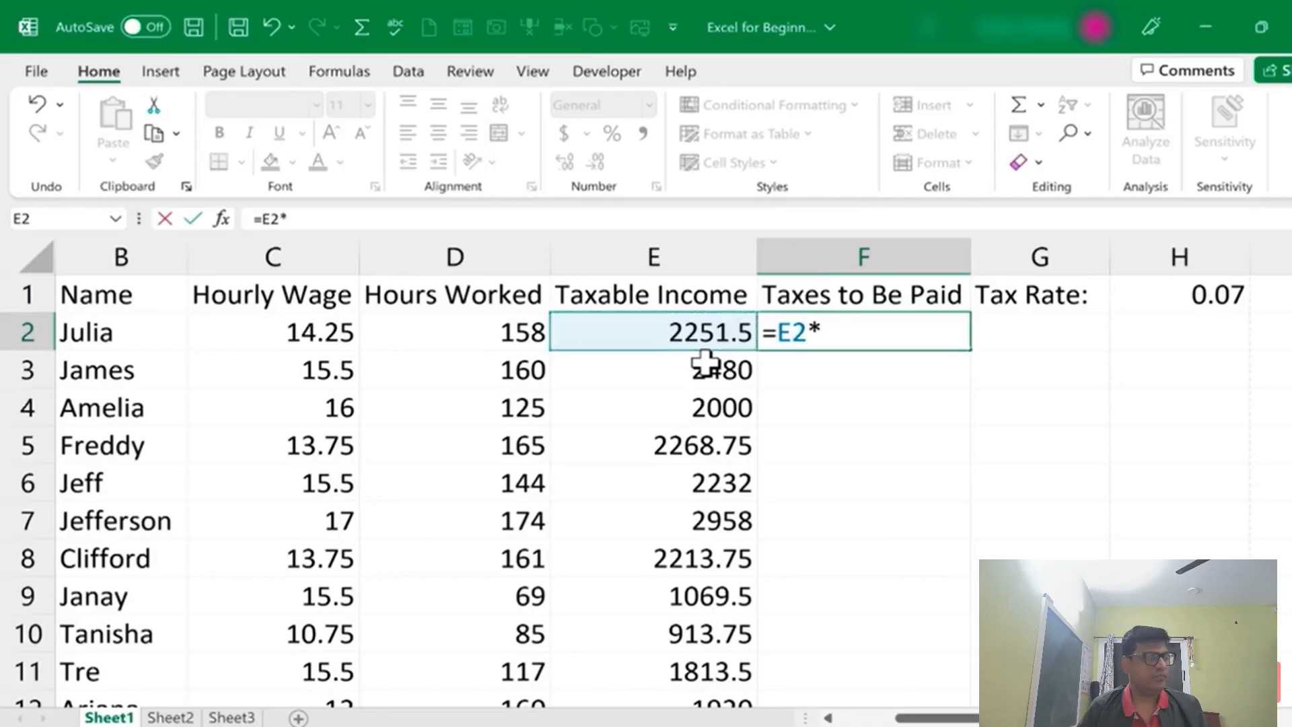
{"action": "left_click", "coordinate": [1220, 298]}
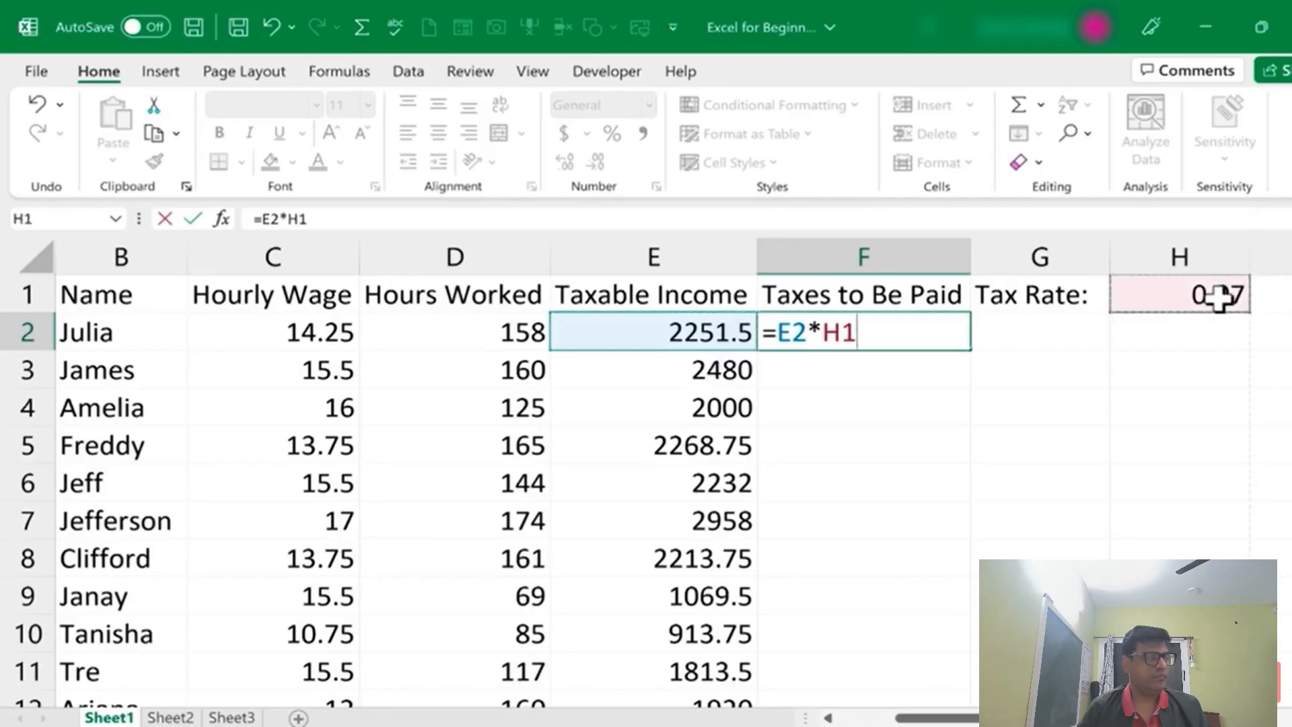
{"action": "key", "text": "Return"}
Fill the formula from cell F2 down the Taxes to Be Paid column for all employees and review the filled rows
{"action": "left_click", "coordinate": [921, 339]}
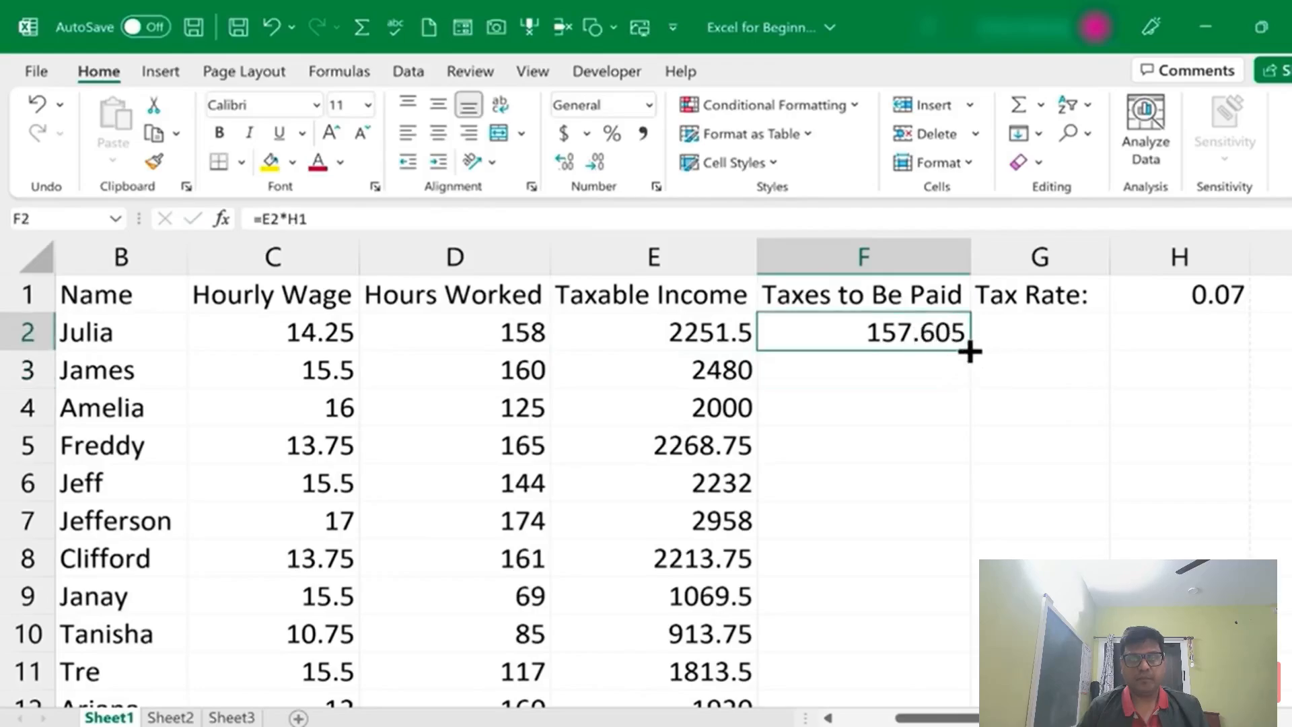
{"action": "double_click", "coordinate": [974, 351]}
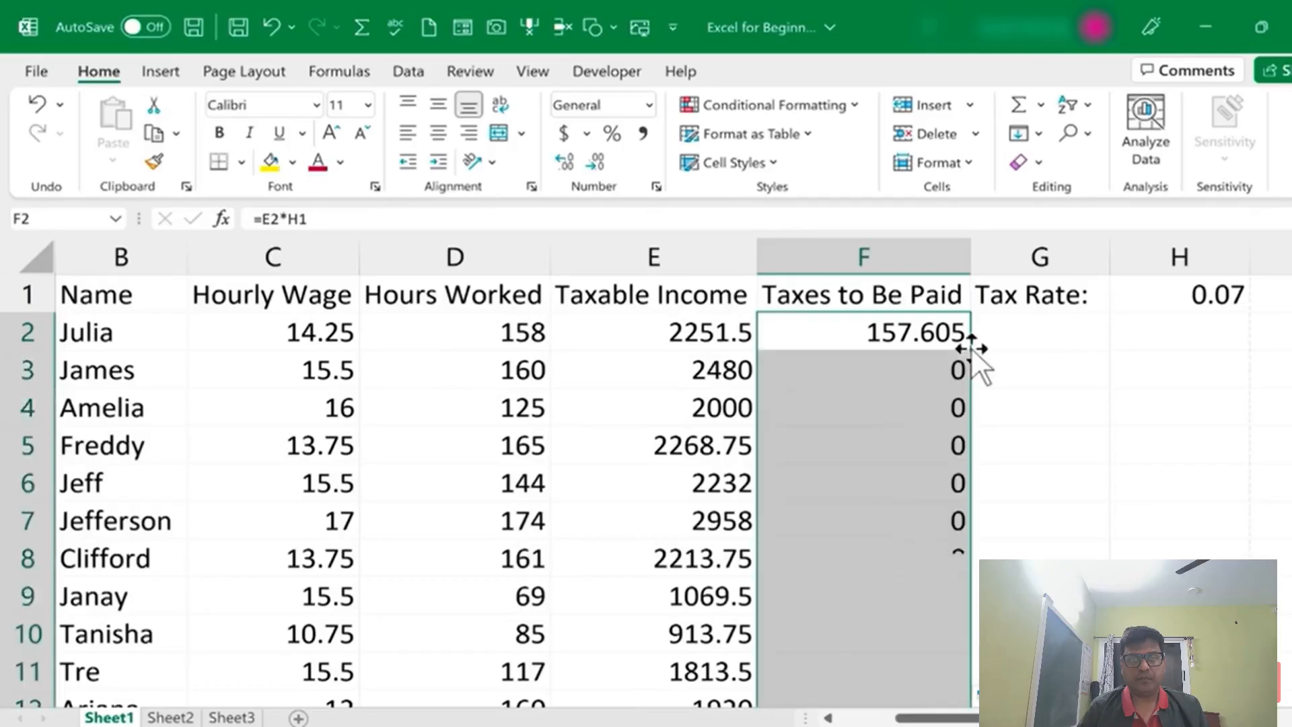
{"action": "scroll", "coordinate": [963, 482], "scroll_direction": "down", "scroll_amount": 4}
{"action": "scroll", "coordinate": [960, 499], "scroll_direction": "down", "scroll_amount": 6}
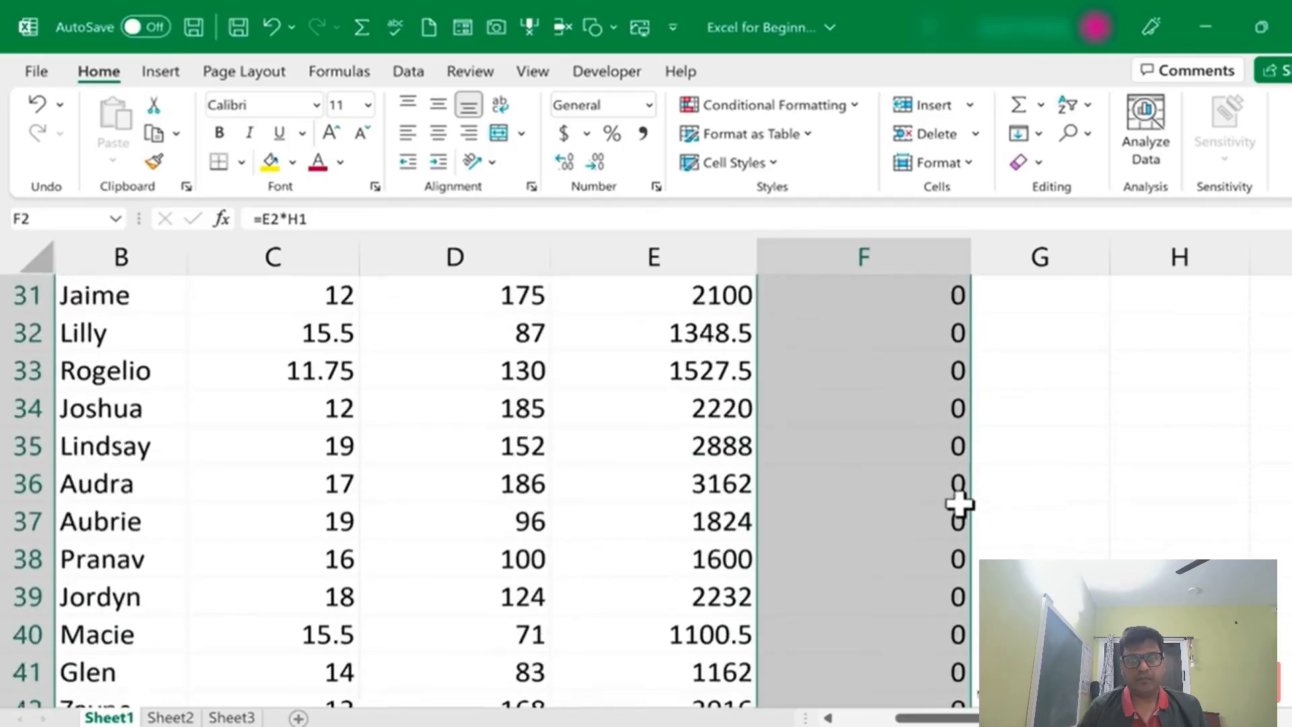
{"action": "scroll", "coordinate": [960, 498], "scroll_direction": "up", "scroll_amount": 10}
Compare the tax formulas in cells F5, F2 and F6 and examine the cells in column H that they reference
{"action": "left_click", "coordinate": [1041, 417]}
{"action": "left_click", "coordinate": [920, 454]}
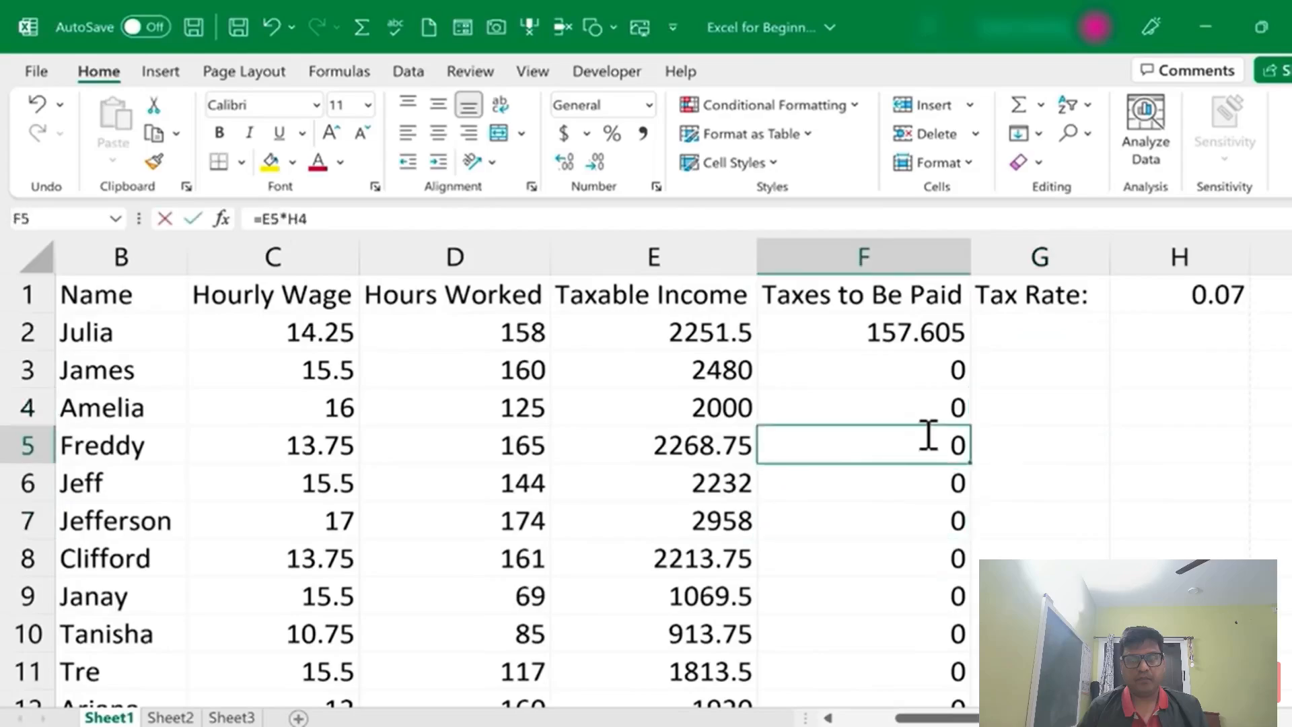
{"action": "double_click", "coordinate": [925, 444]}
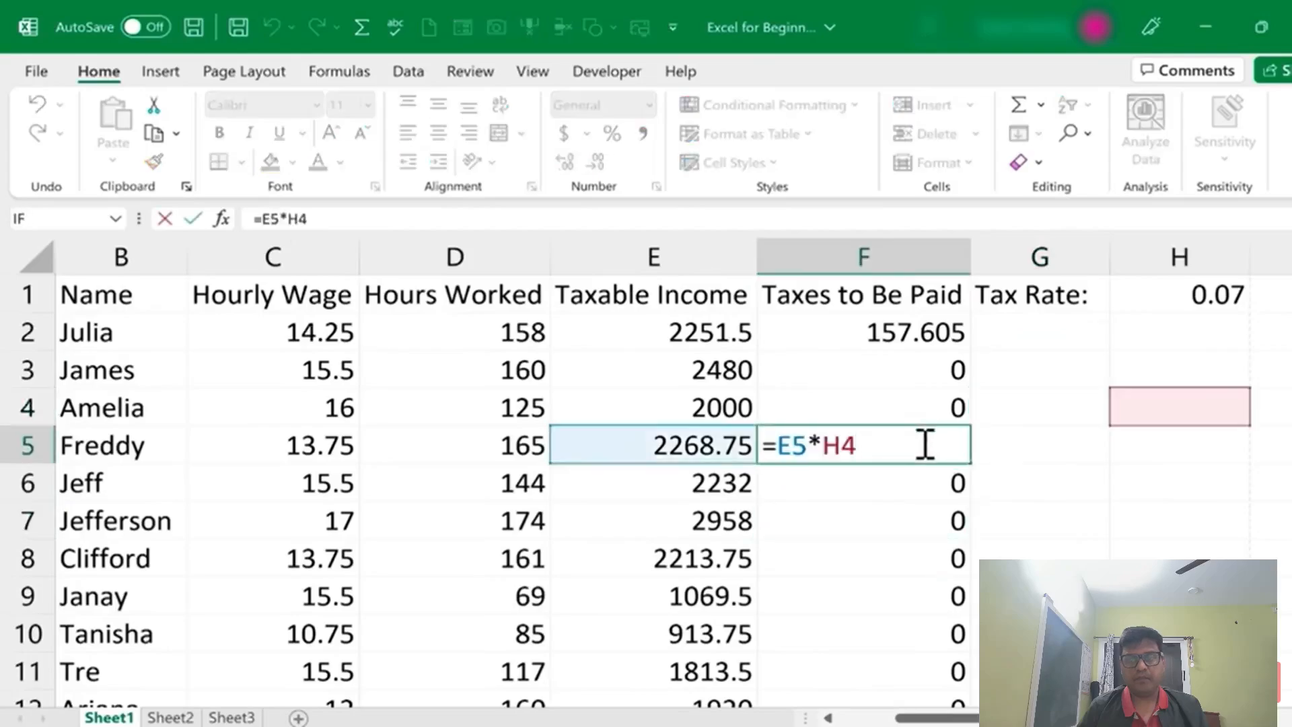
{"action": "double_click", "coordinate": [880, 326]}
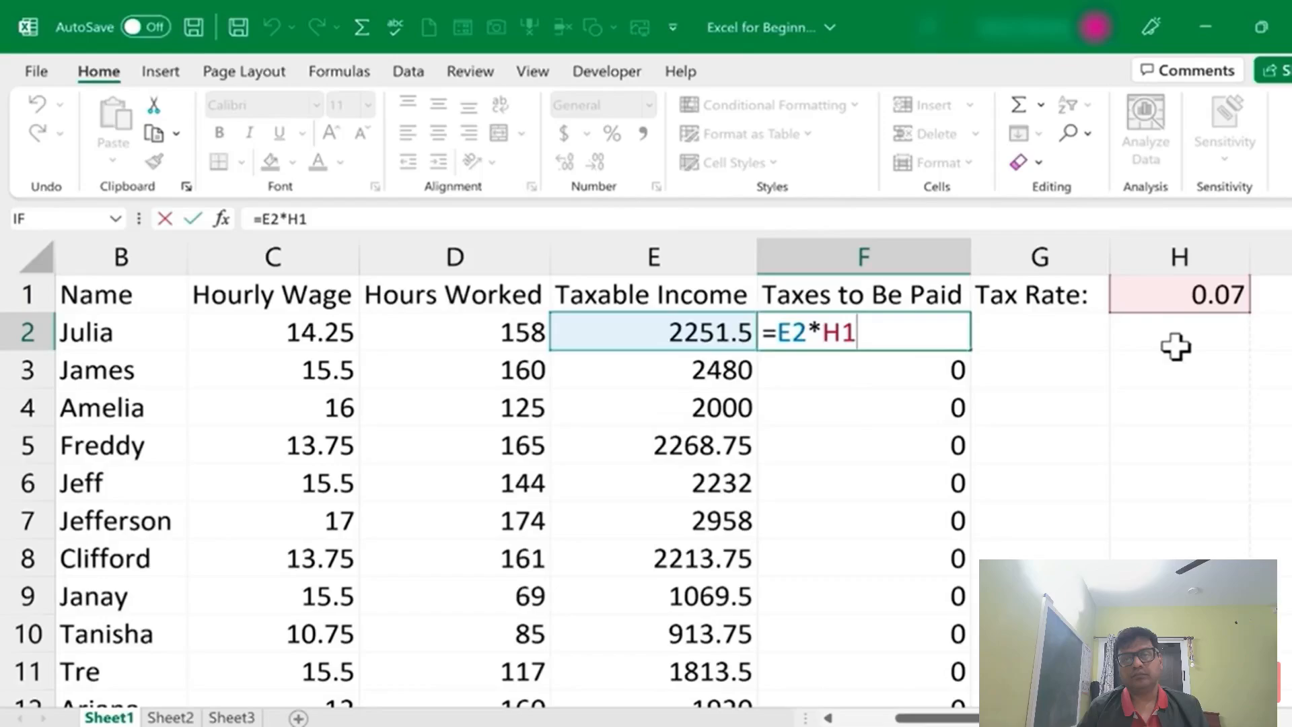
{"action": "key", "text": "Return"}
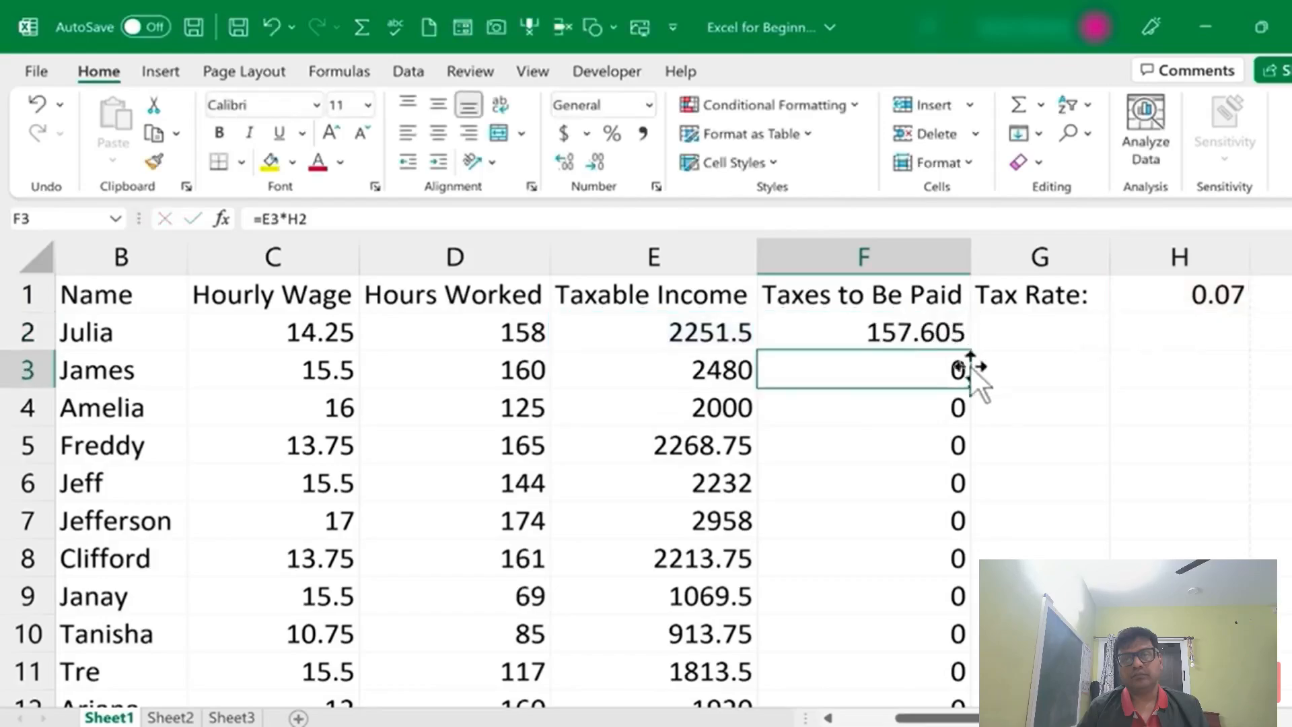
{"action": "double_click", "coordinate": [878, 485]}
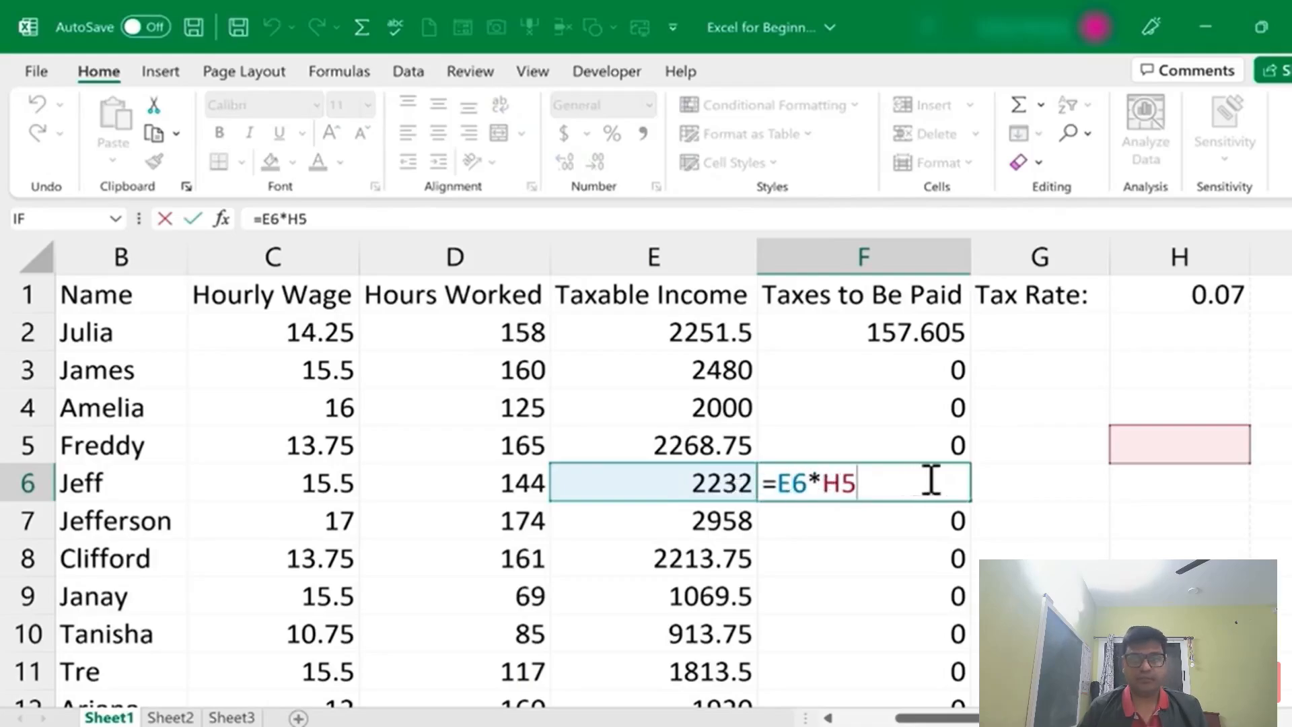
{"action": "left_click", "coordinate": [1197, 397]}
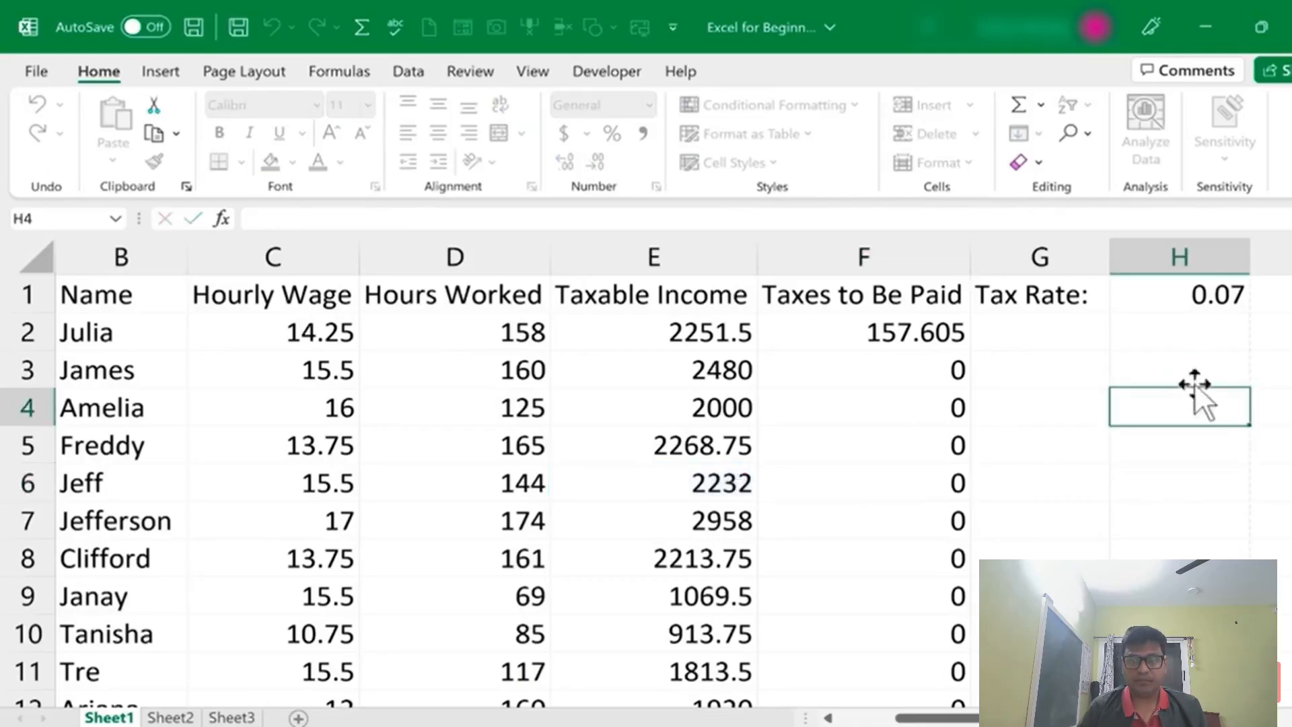
{"action": "left_click", "coordinate": [1191, 374]}
{"action": "left_click", "coordinate": [1183, 452]}
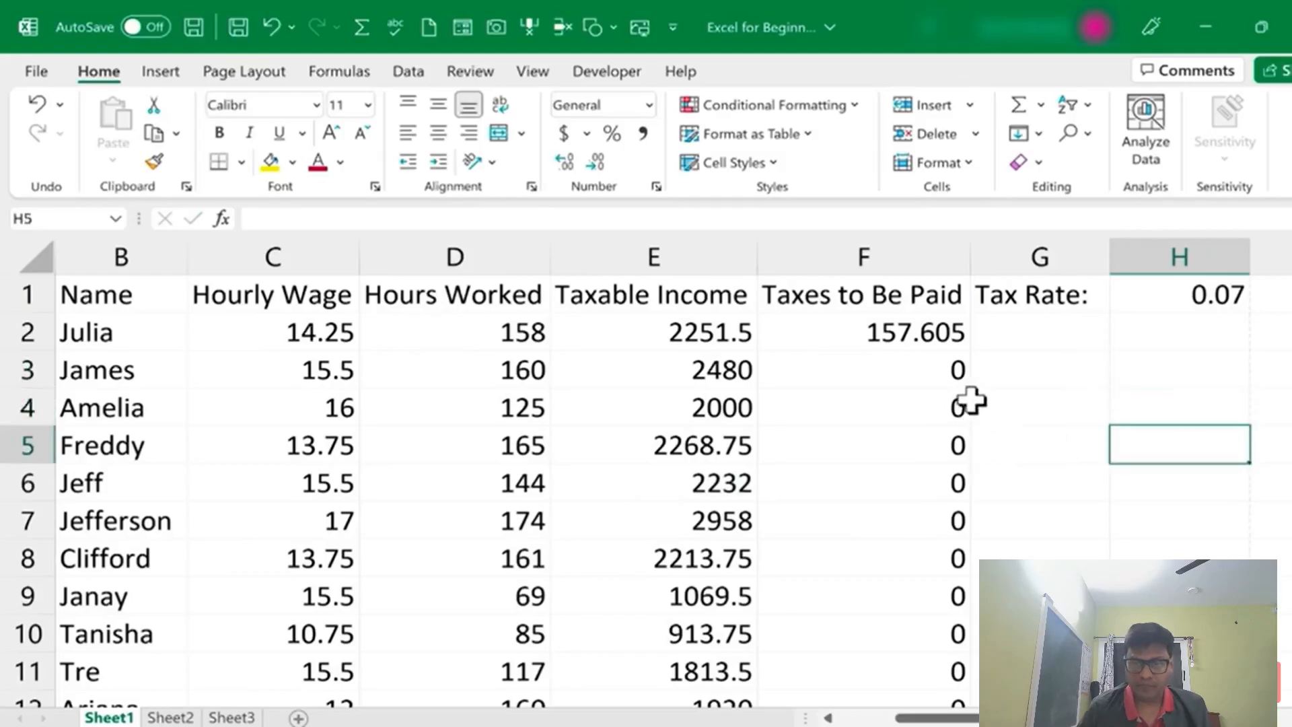
{"action": "key", "text": "Left"}
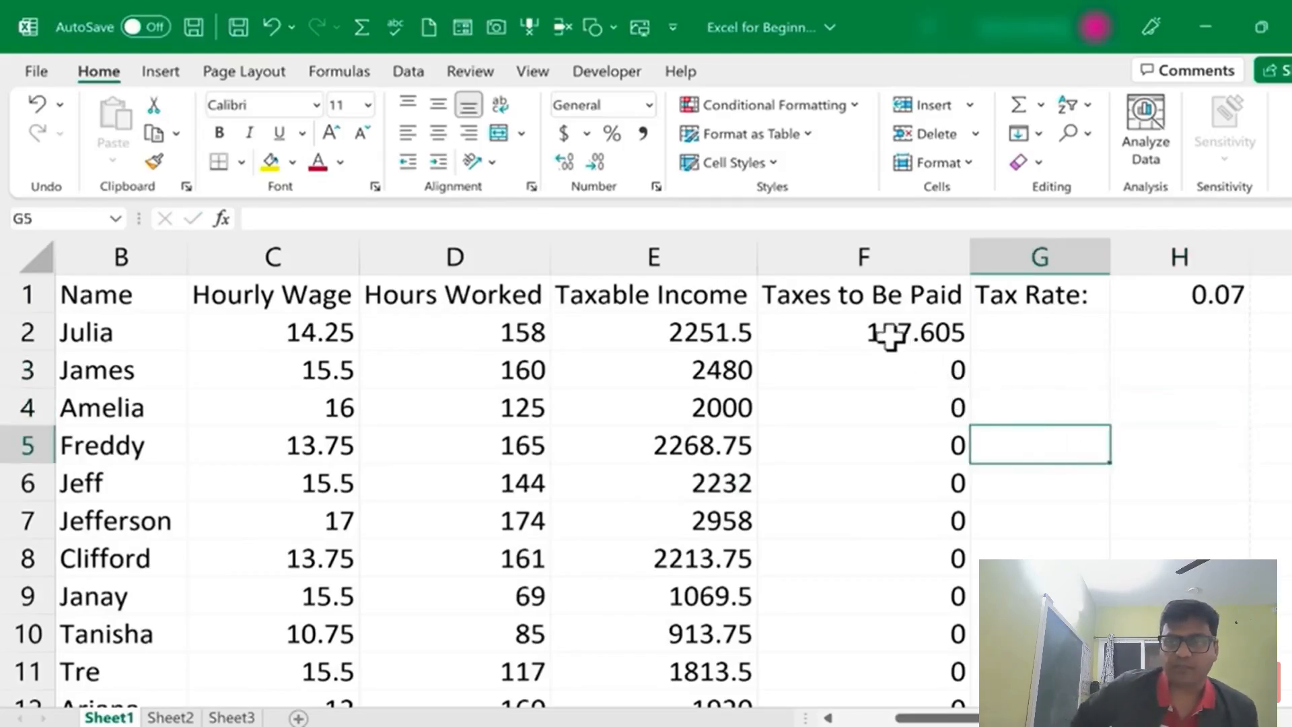
Make the tax rate reference in cell F2 absolute so the formula reads =E2*$H$1
{"action": "left_click", "coordinate": [889, 334]}
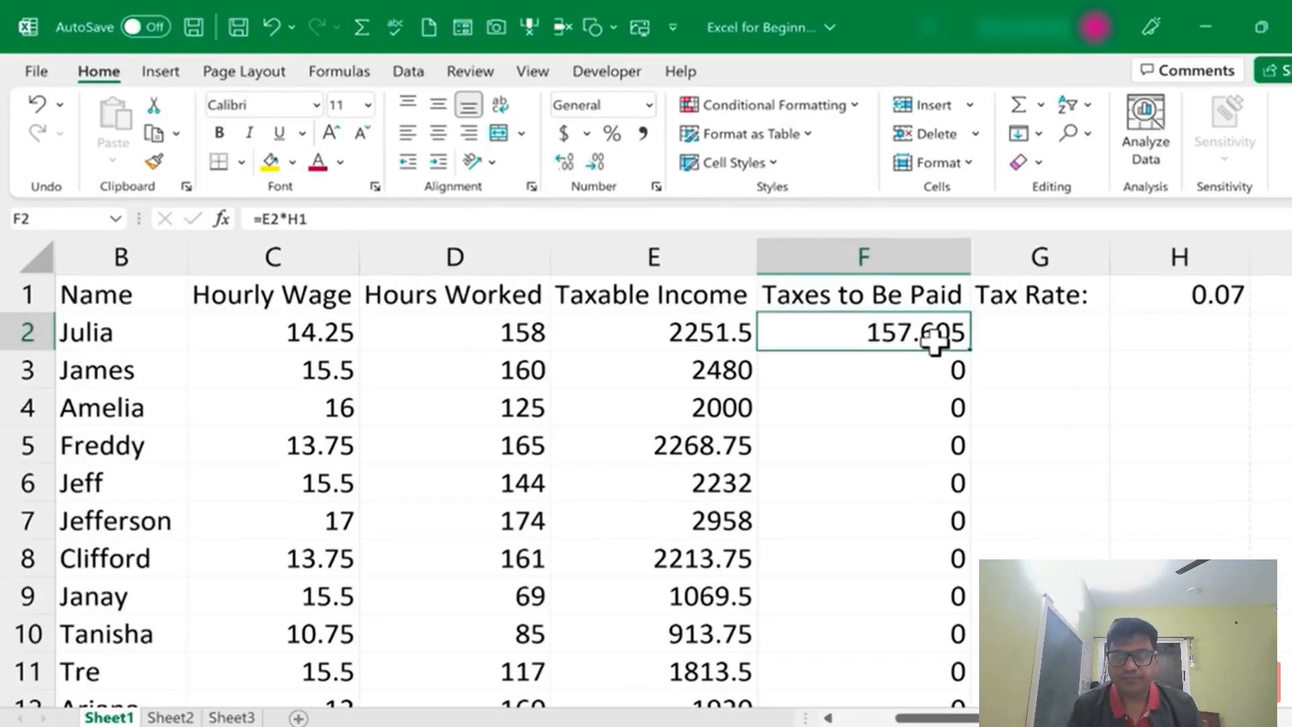
{"action": "double_click", "coordinate": [878, 340]}
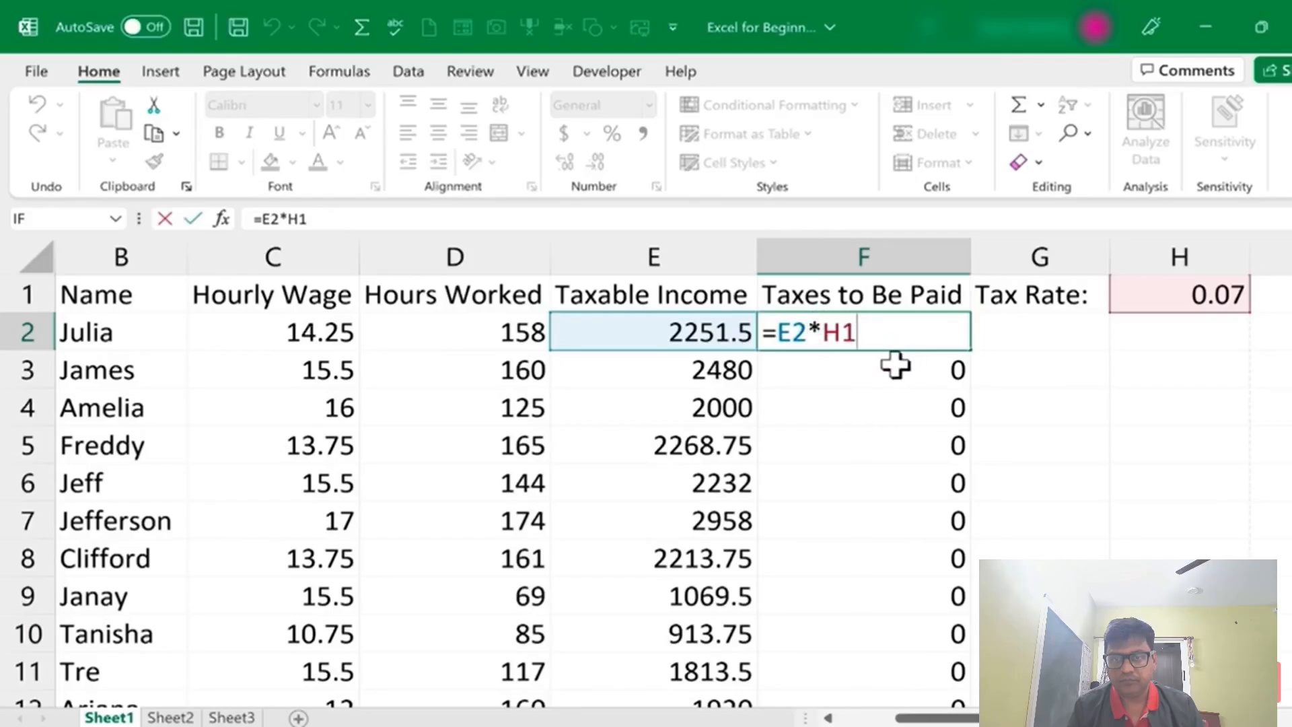
{"action": "key", "text": "ctrl+Return"}
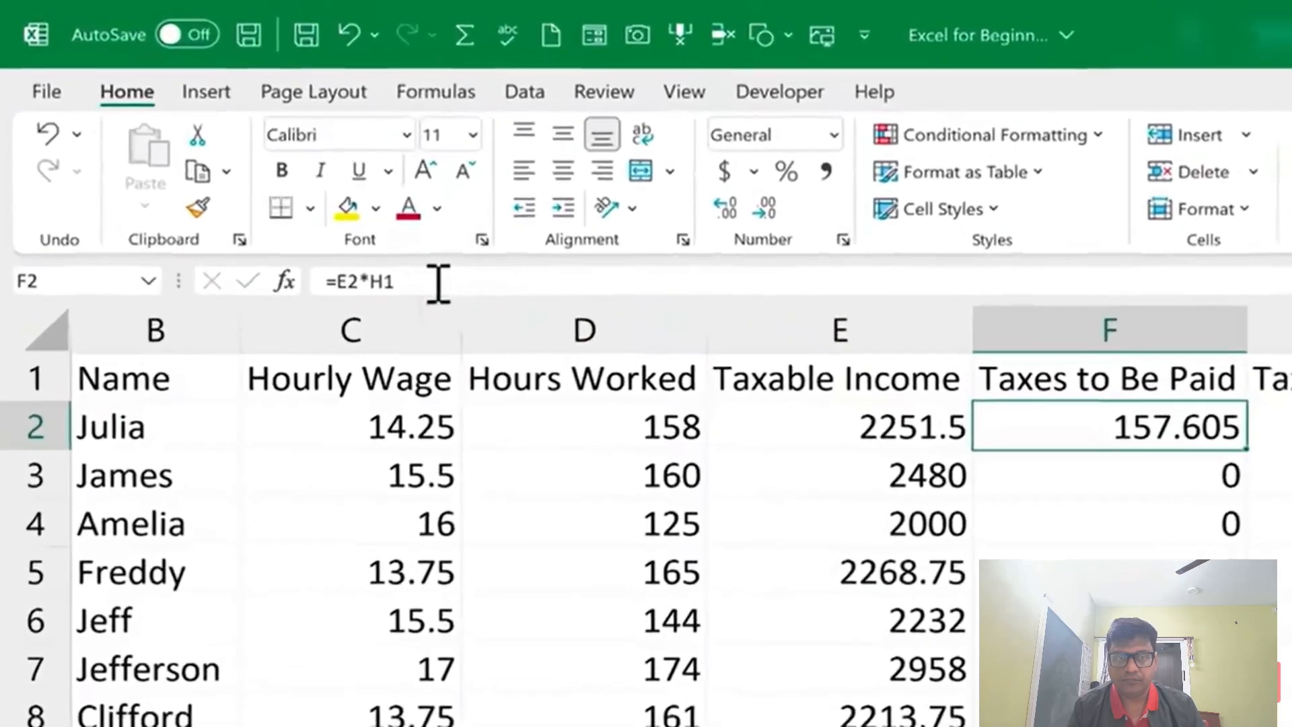
{"action": "left_click", "coordinate": [445, 286]}
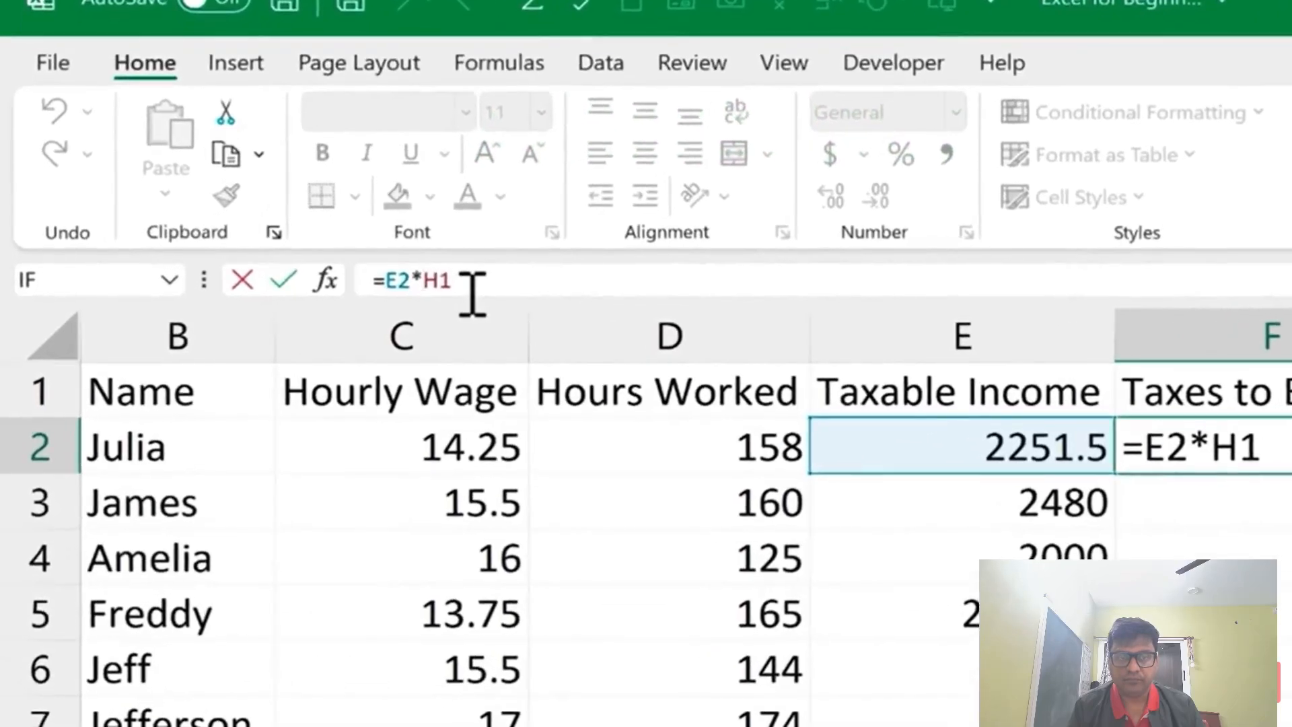
{"action": "type", "text": "$"}
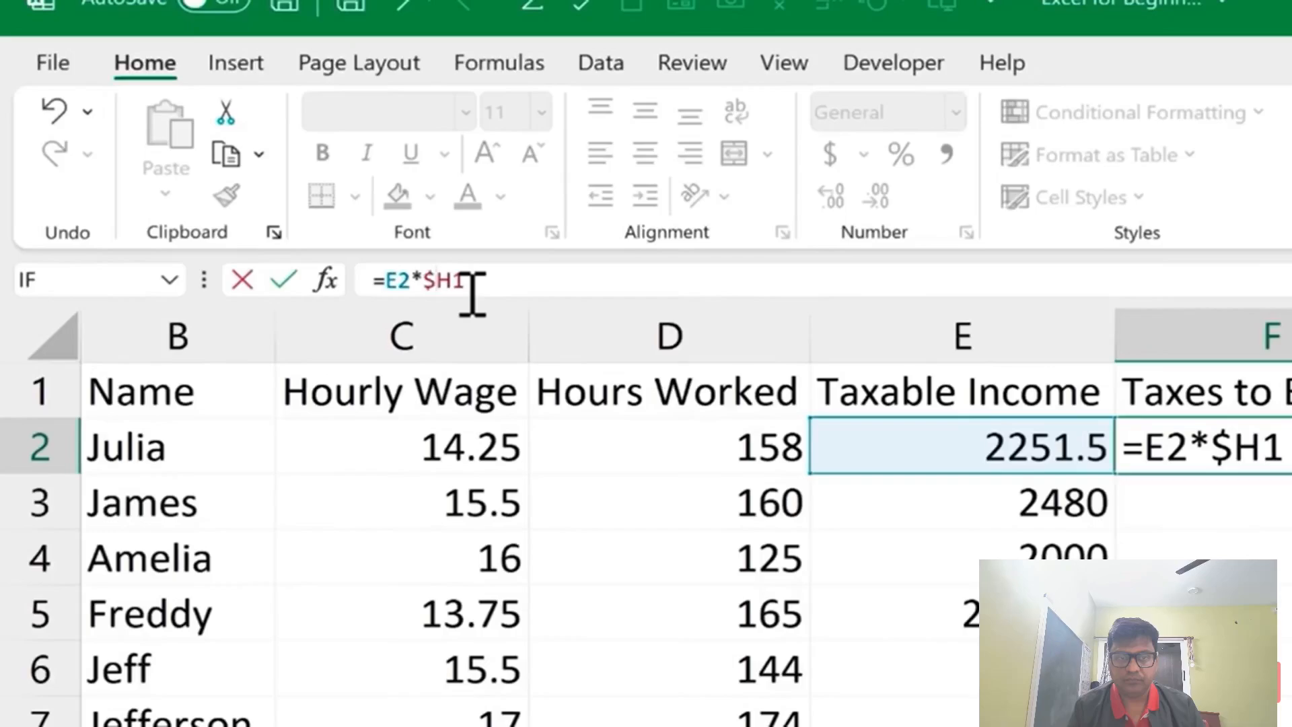
{"action": "type", "text": "$"}
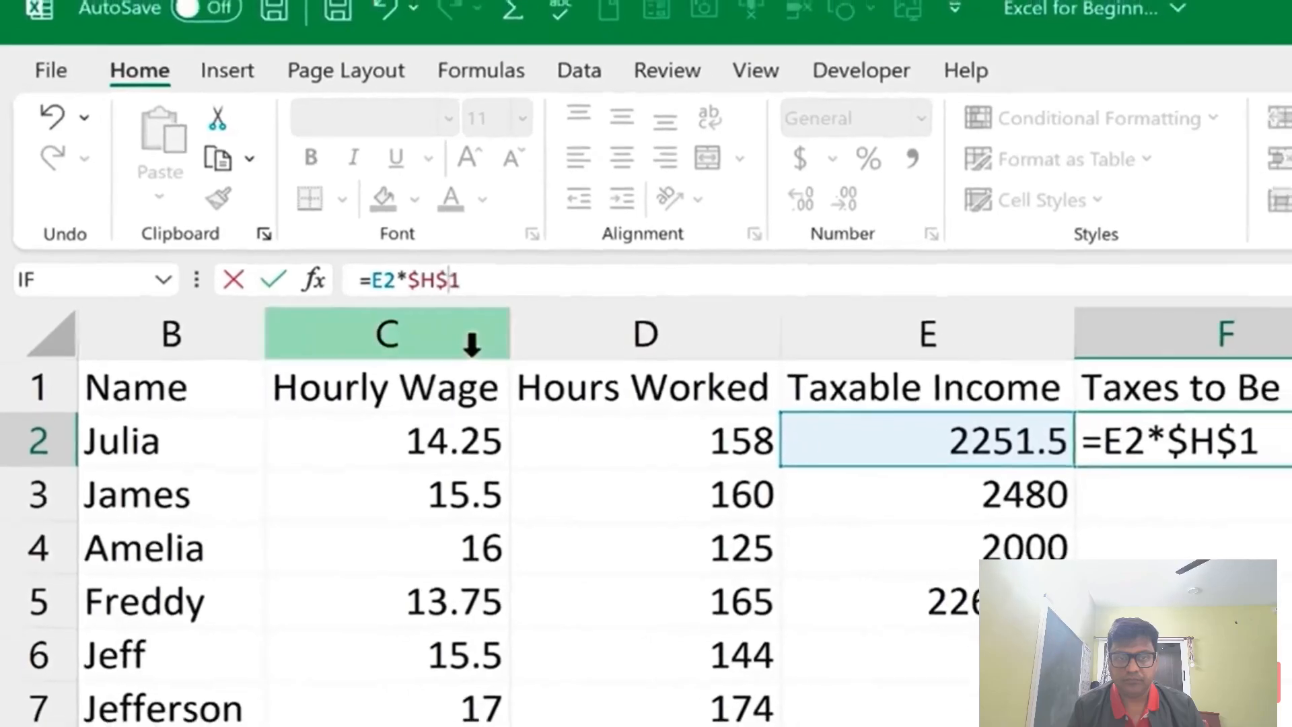
{"action": "key", "text": "Return"}
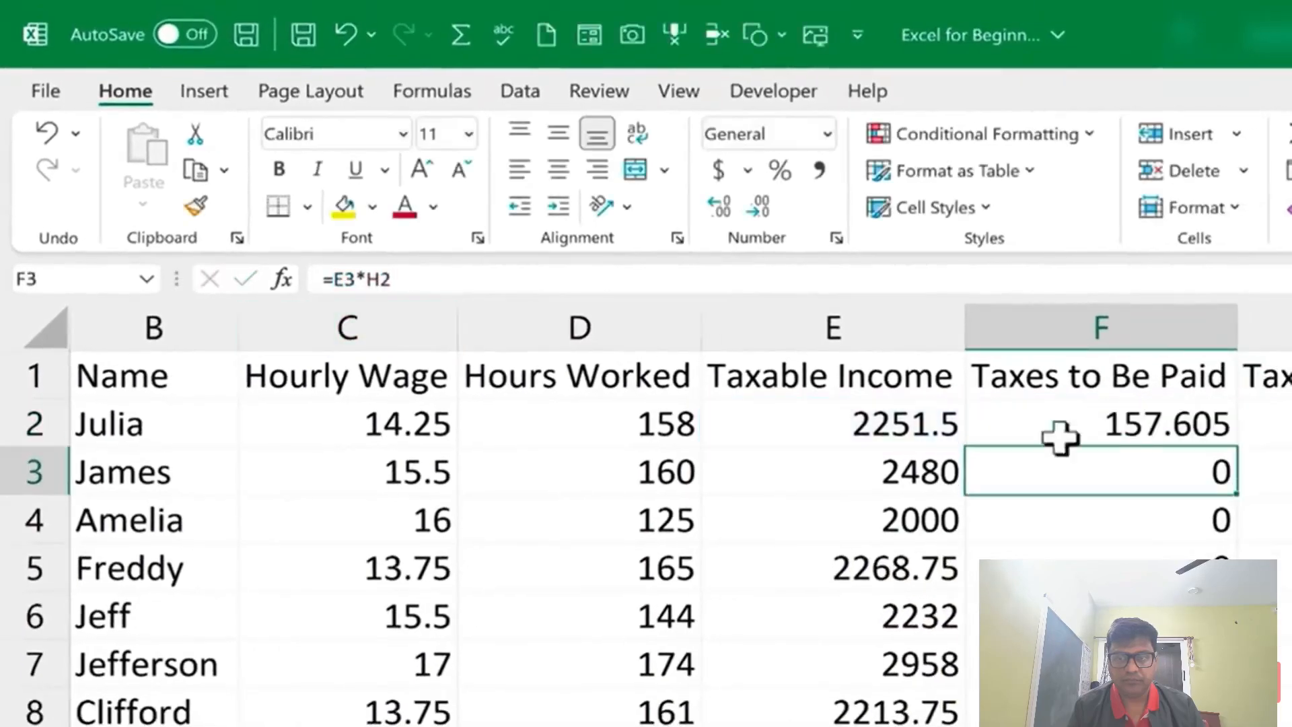
Review the references in cell F2 and fill its formula down the Taxes to Be Paid column for all employees
{"action": "left_click", "coordinate": [1060, 437]}
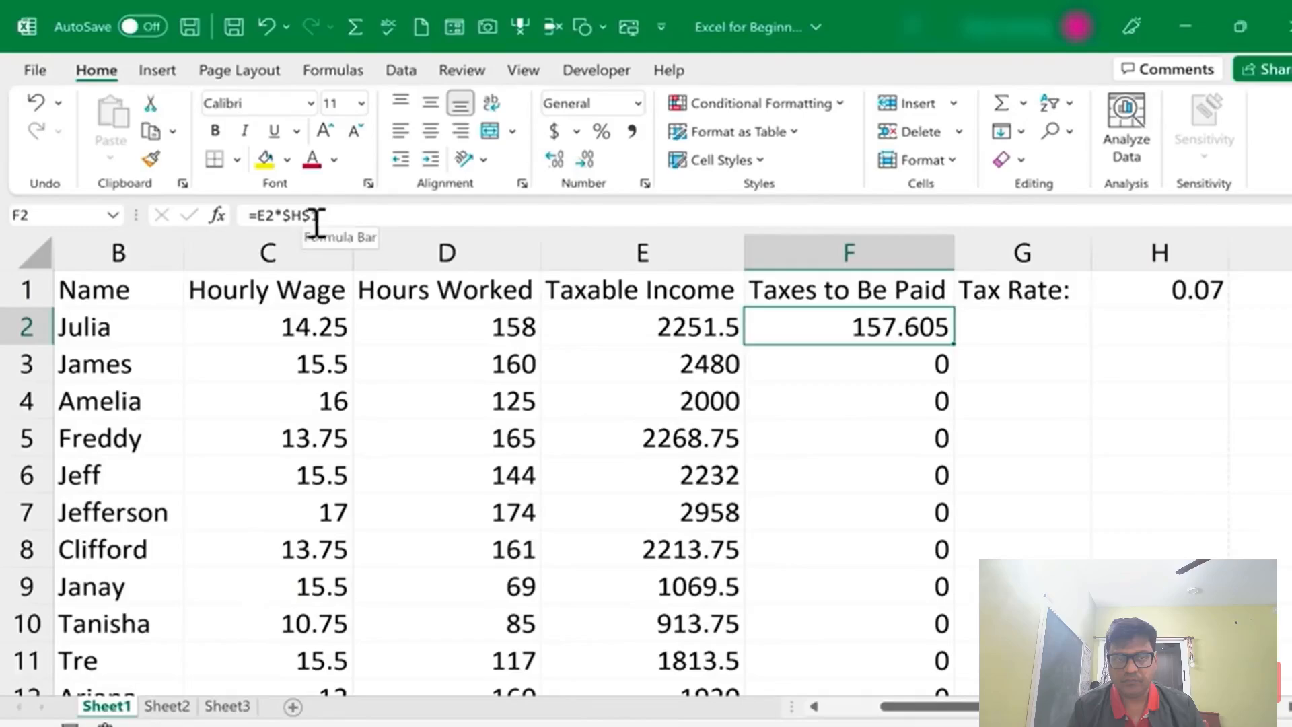
{"action": "double_click", "coordinate": [847, 337]}
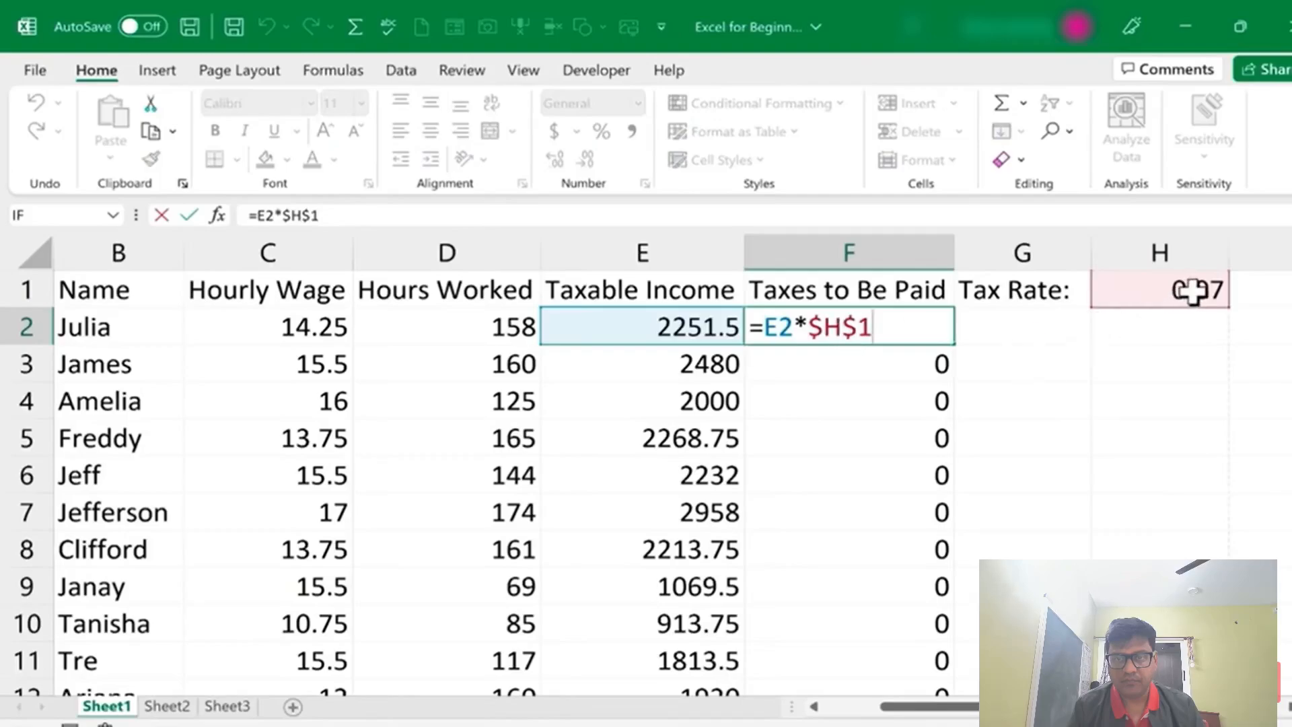
{"action": "key", "text": "ctrl+Return"}
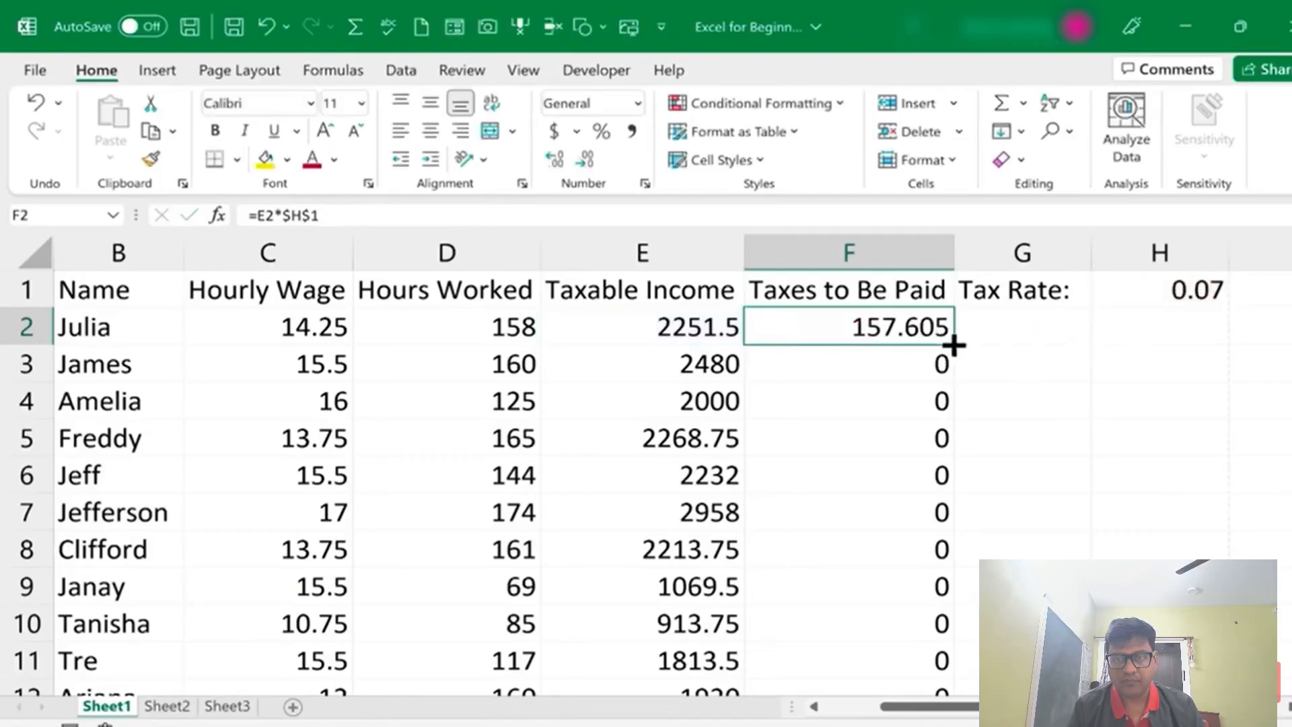
{"action": "double_click", "coordinate": [954, 345]}
{"action": "scroll", "coordinate": [917, 568], "scroll_direction": "down", "scroll_amount": 4}
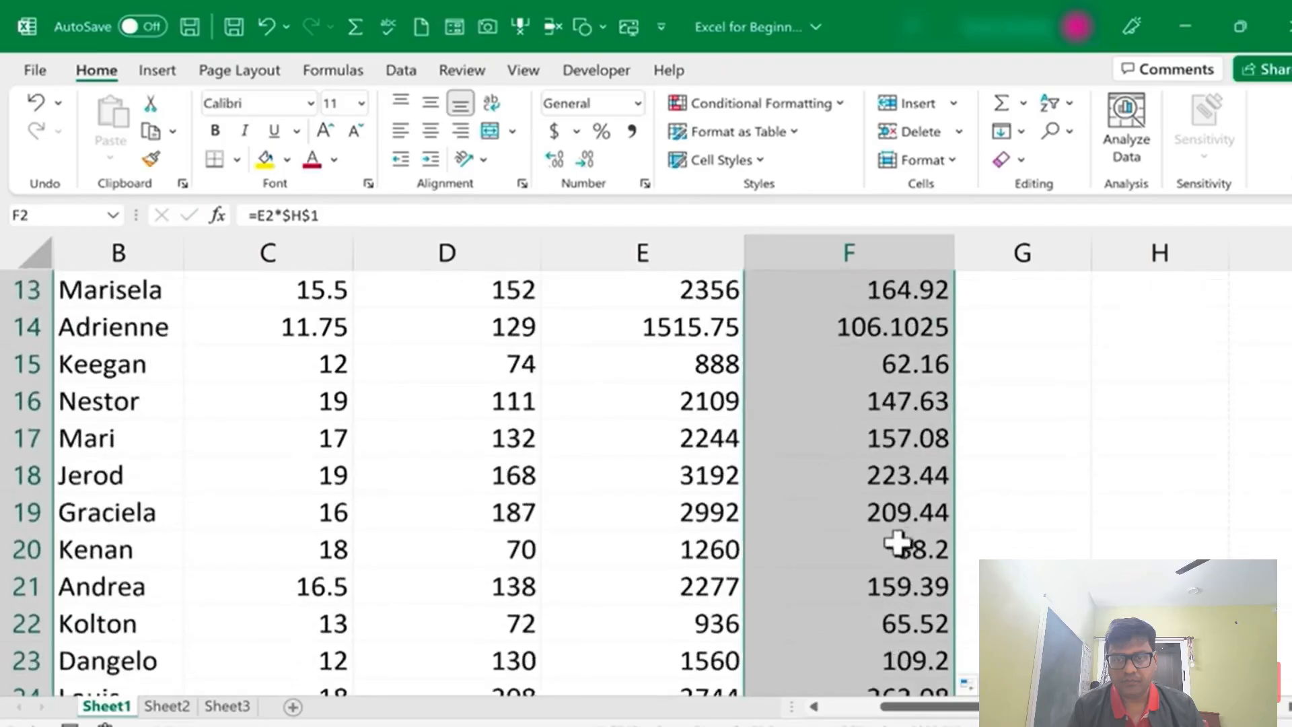
{"action": "scroll", "coordinate": [898, 542], "scroll_direction": "down", "scroll_amount": 4}
Check the filled tax formulas in cells F29 and F13 and the tax rate cell they reference
{"action": "double_click", "coordinate": [901, 436]}
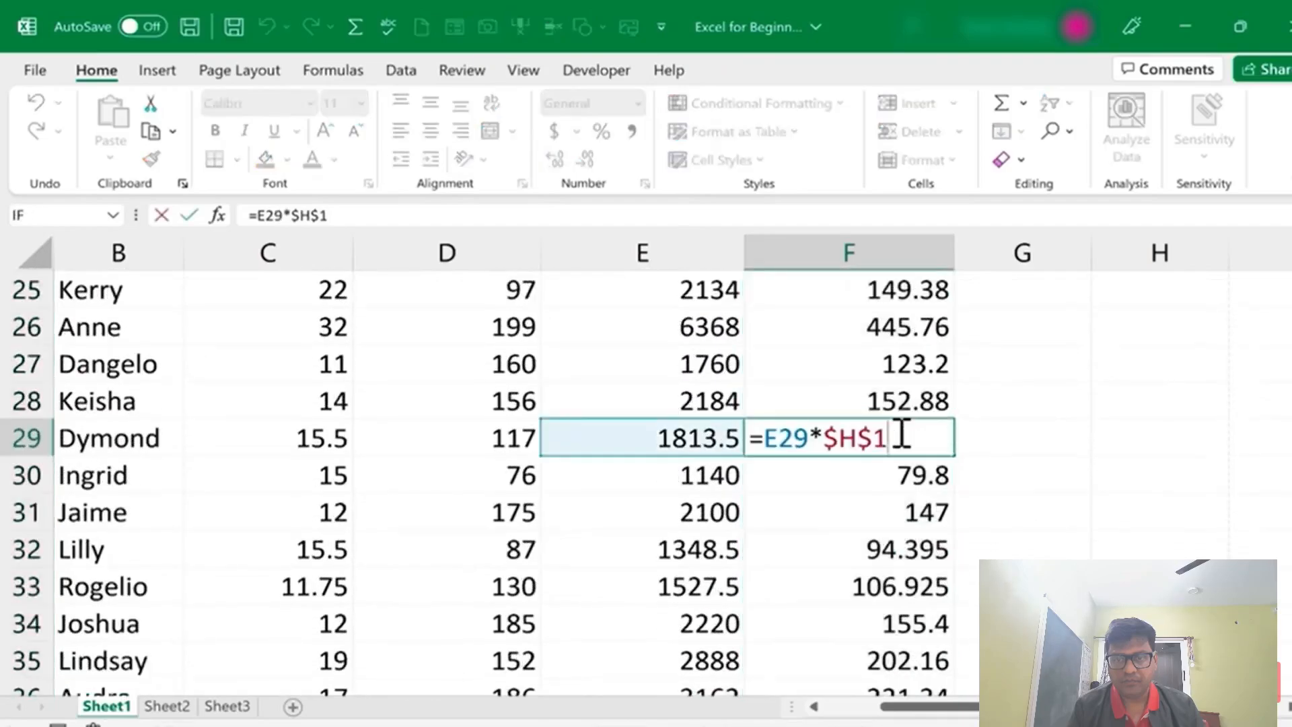
{"action": "scroll", "coordinate": [915, 505], "scroll_direction": "up", "scroll_amount": 6}
{"action": "left_click", "coordinate": [900, 513]}
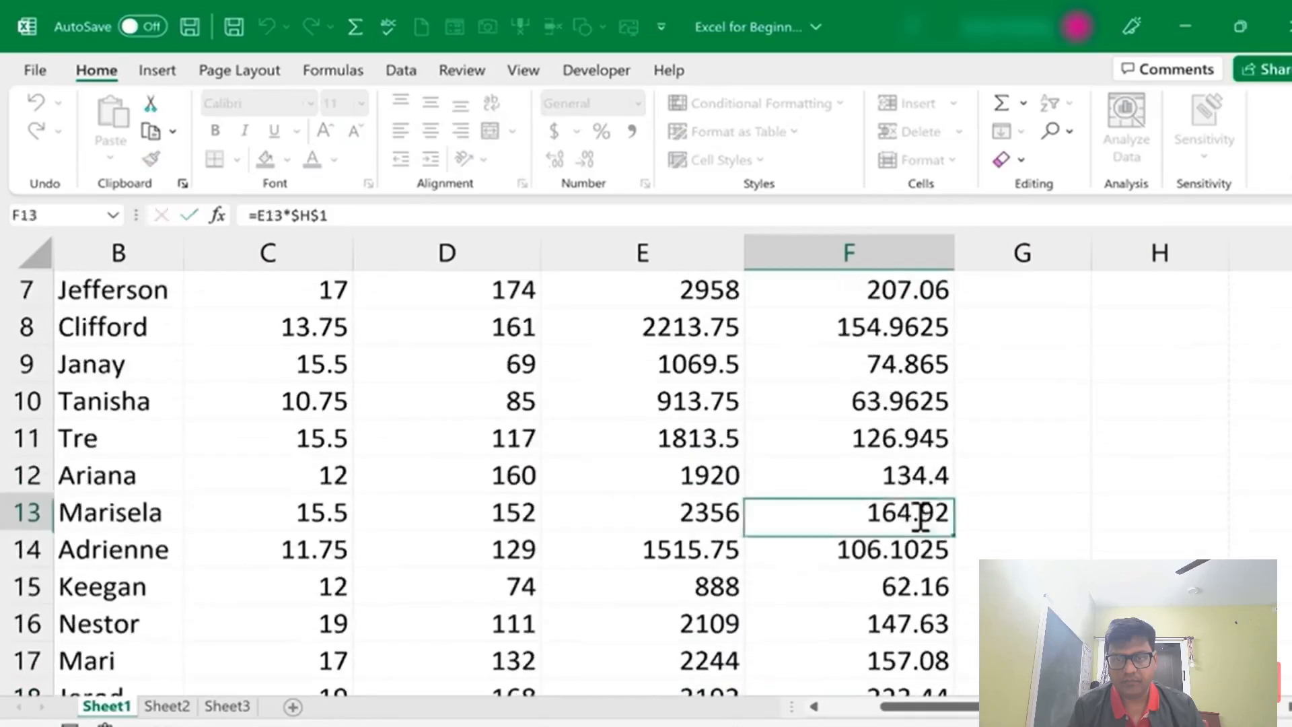
{"action": "double_click", "coordinate": [827, 513]}
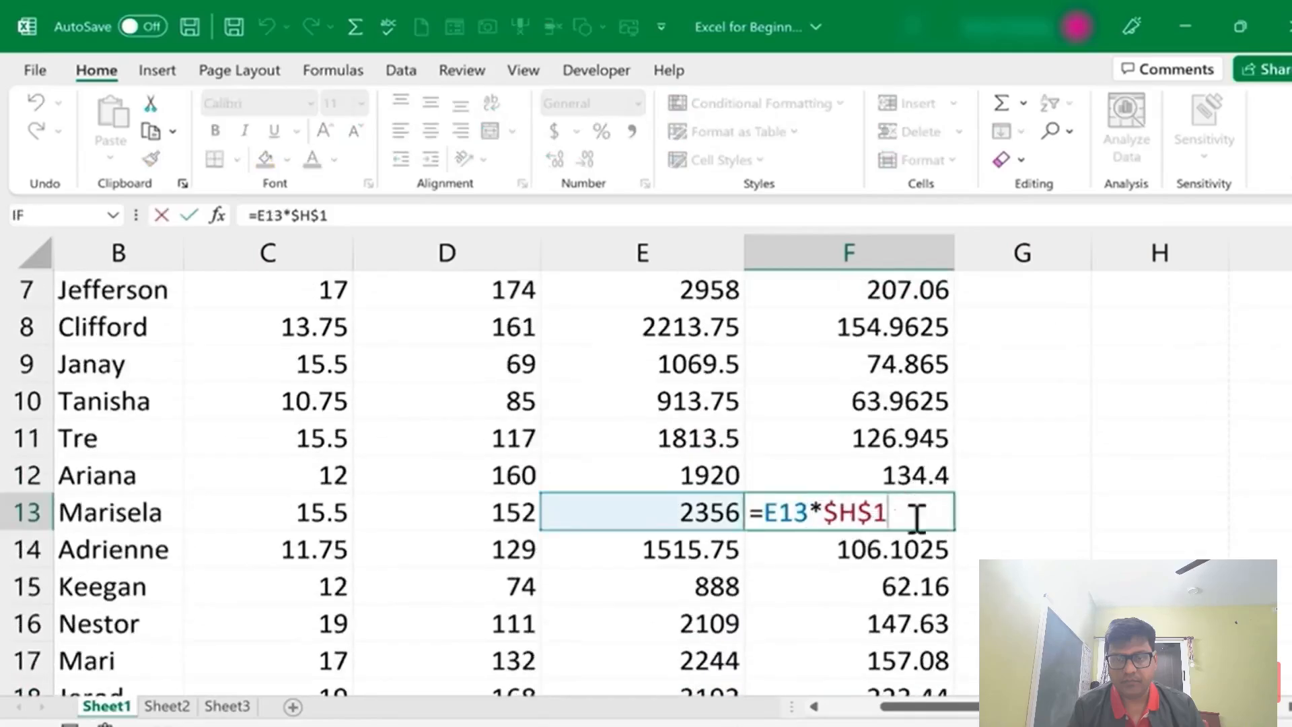
{"action": "scroll", "coordinate": [1104, 424], "scroll_direction": "up", "scroll_amount": 2}
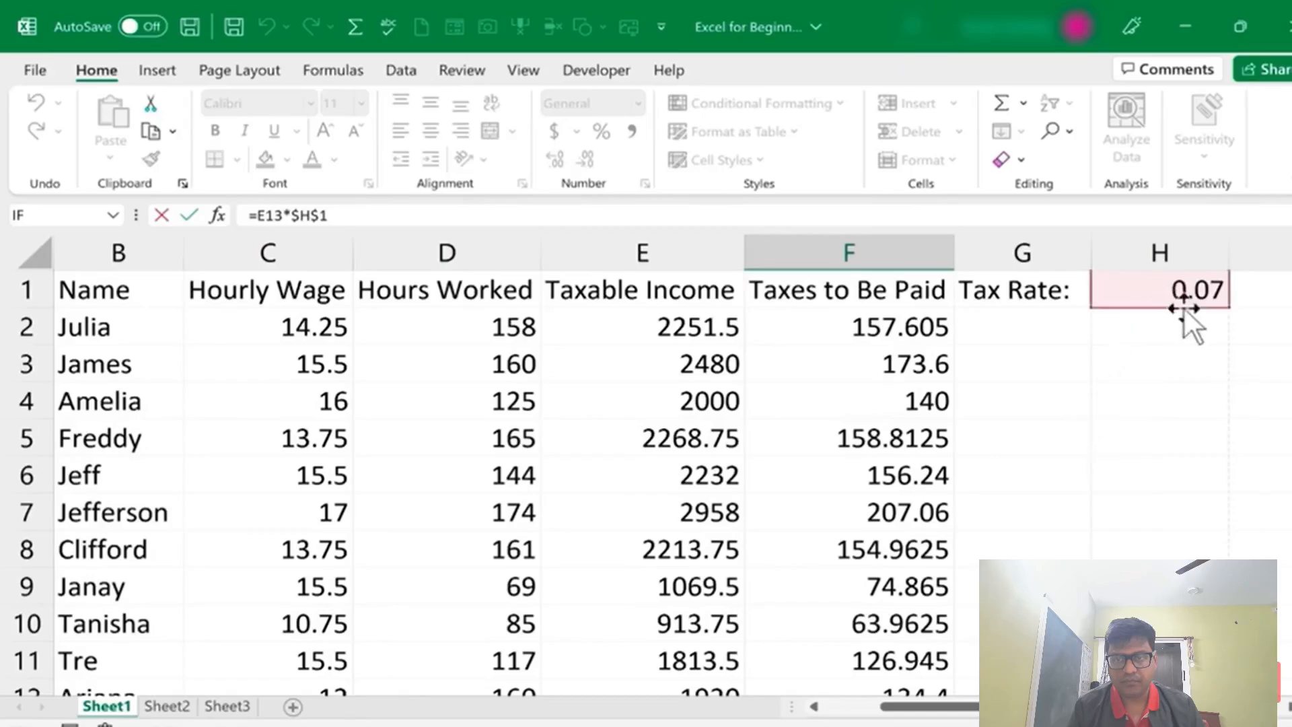
Examine the relative reference E2 and the absolute reference $H$1 in cell F2's formula, leaving the formula as it is
{"action": "left_click", "coordinate": [915, 333]}
{"action": "double_click", "coordinate": [915, 329]}
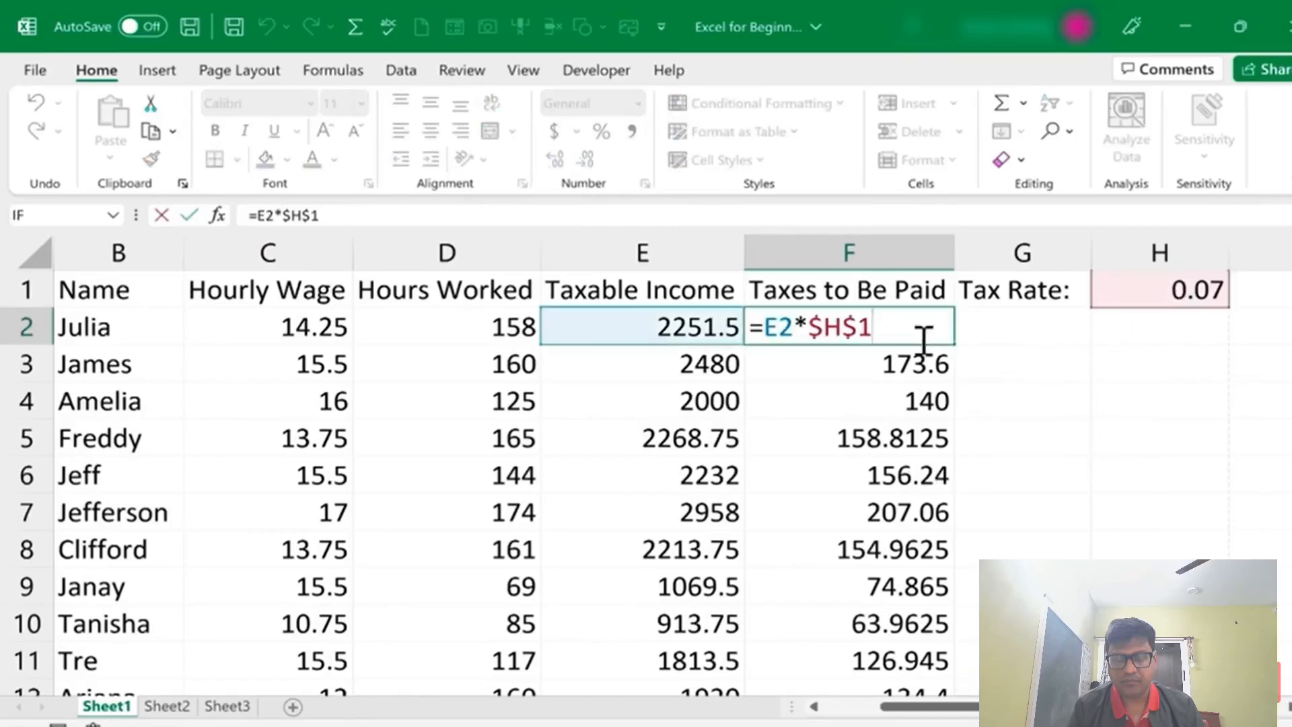
{"action": "double_click", "coordinate": [774, 328]}
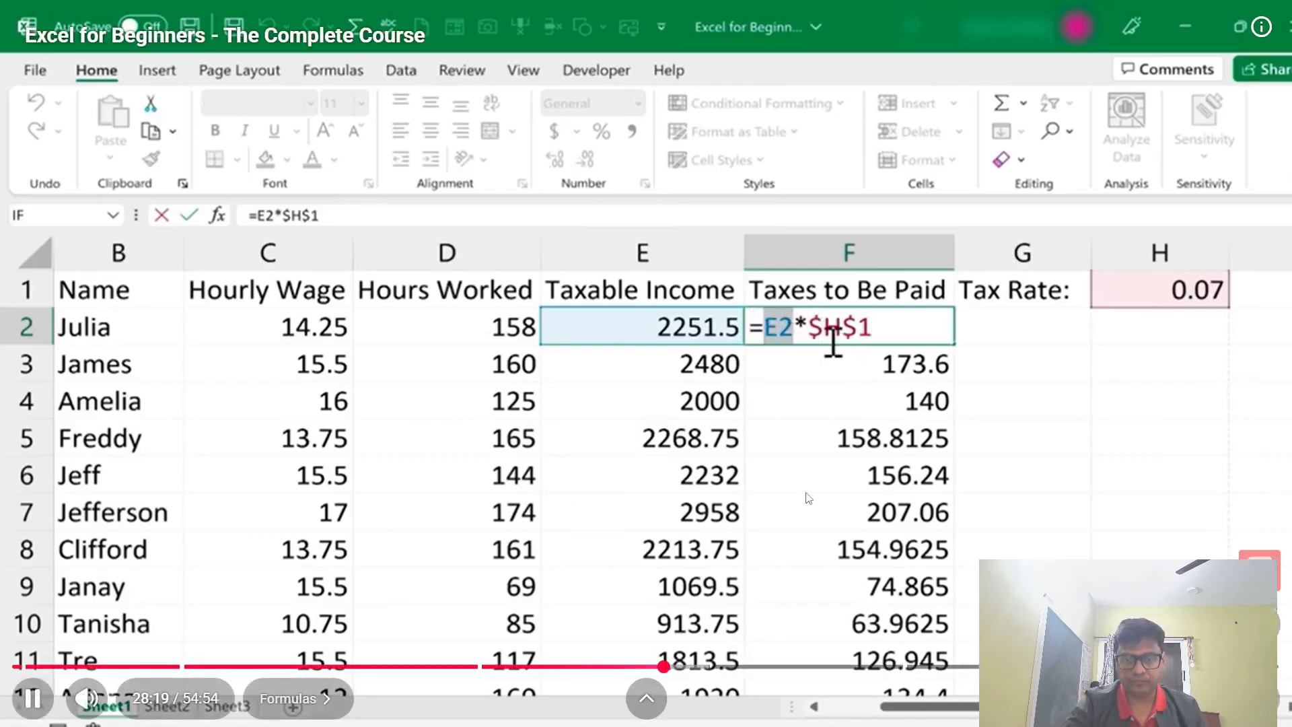
{"action": "double_click", "coordinate": [841, 328]}
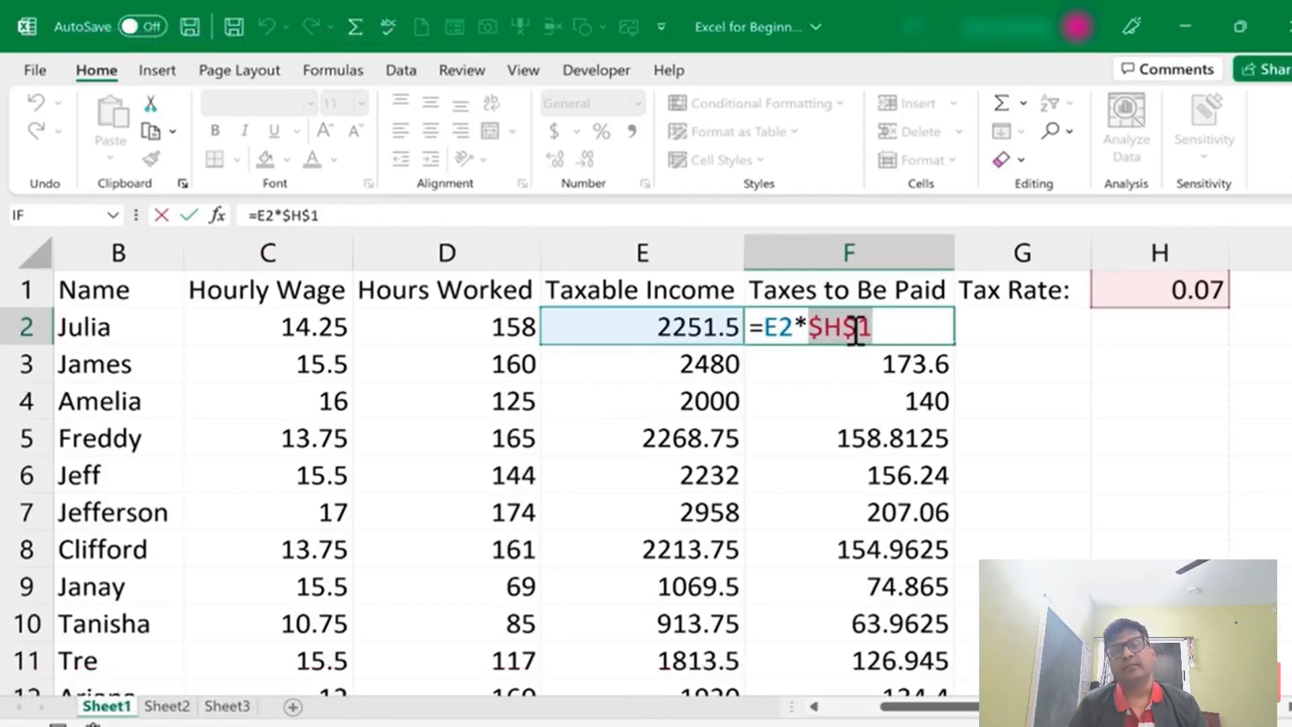
{"action": "key", "text": "Escape"}
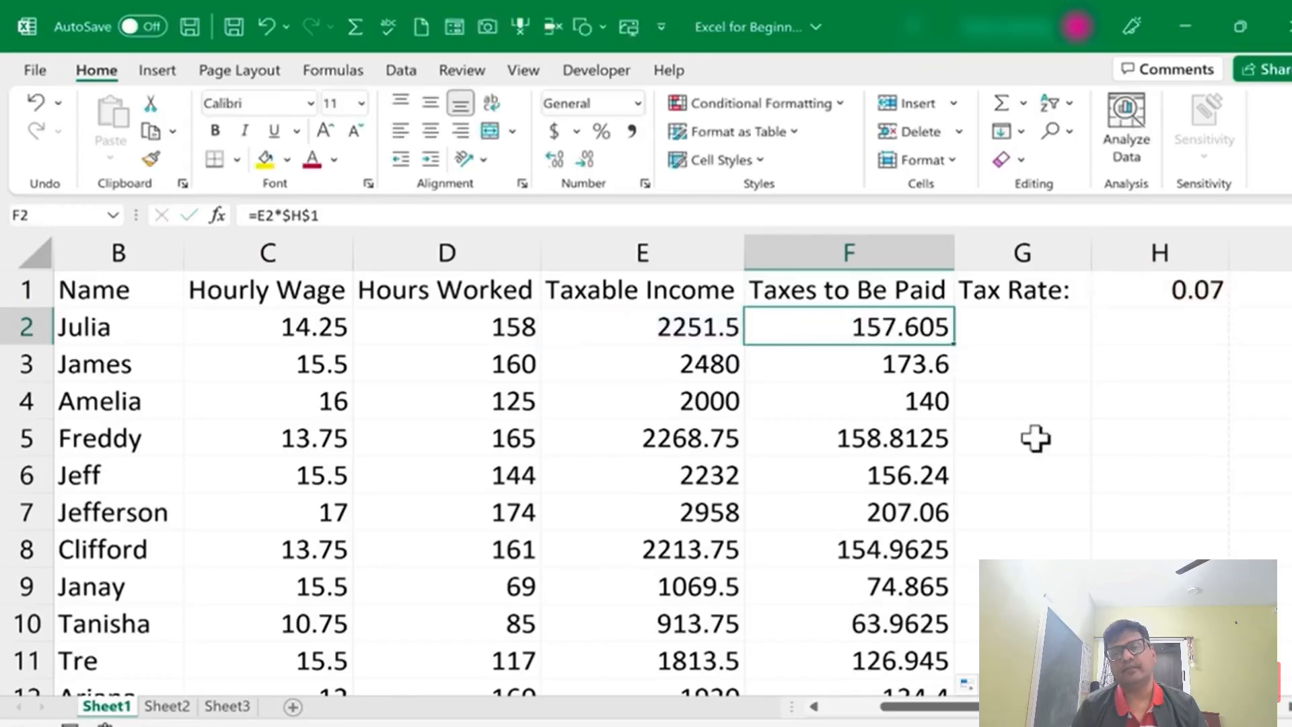
Try a division by zero in cell F2 with the formula =E2/0 and inspect the cell
{"action": "double_click", "coordinate": [925, 329]}
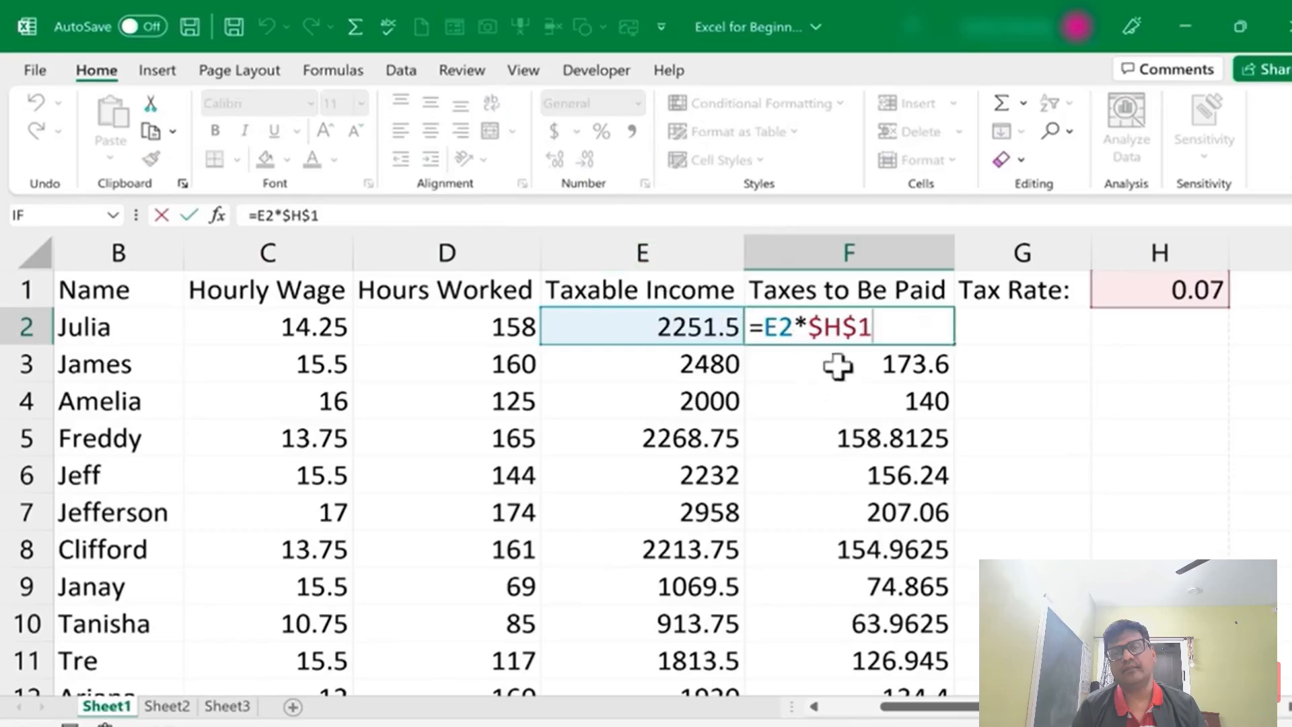
{"action": "key", "text": "BackSpace"}
{"action": "key", "text": "BackSpace"}
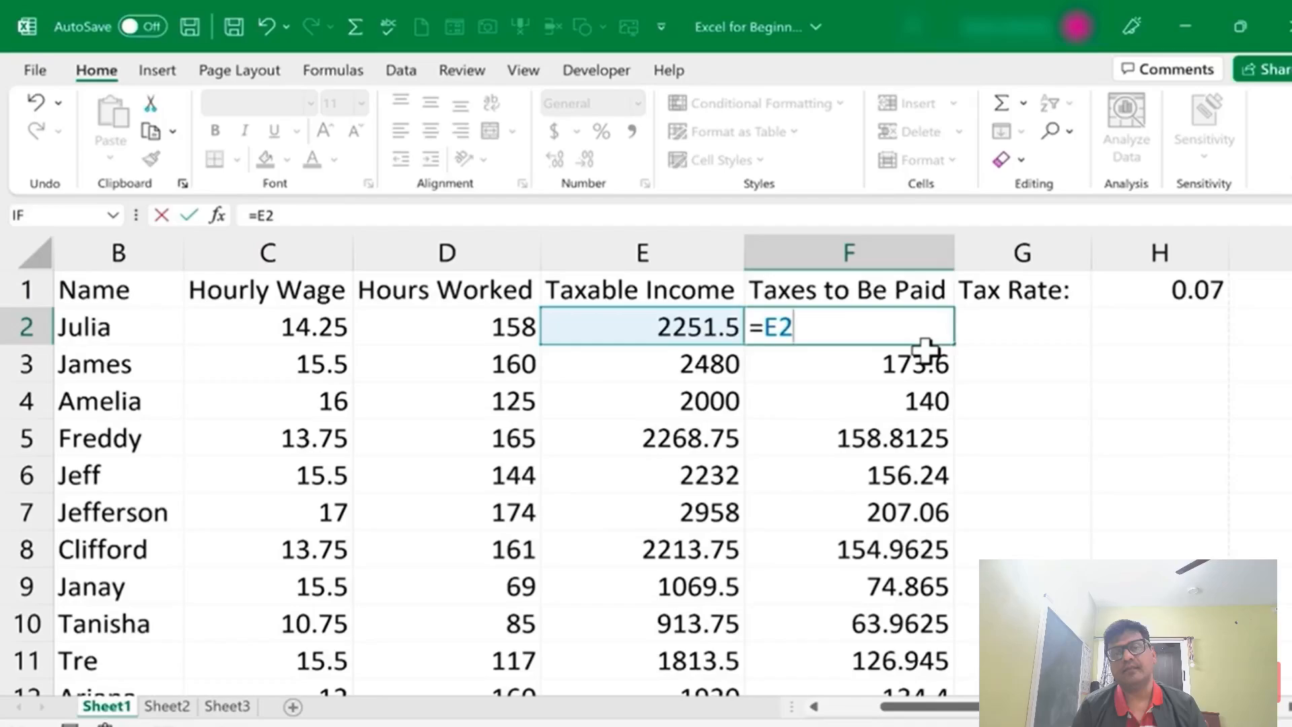
{"action": "type", "text": "/0"}
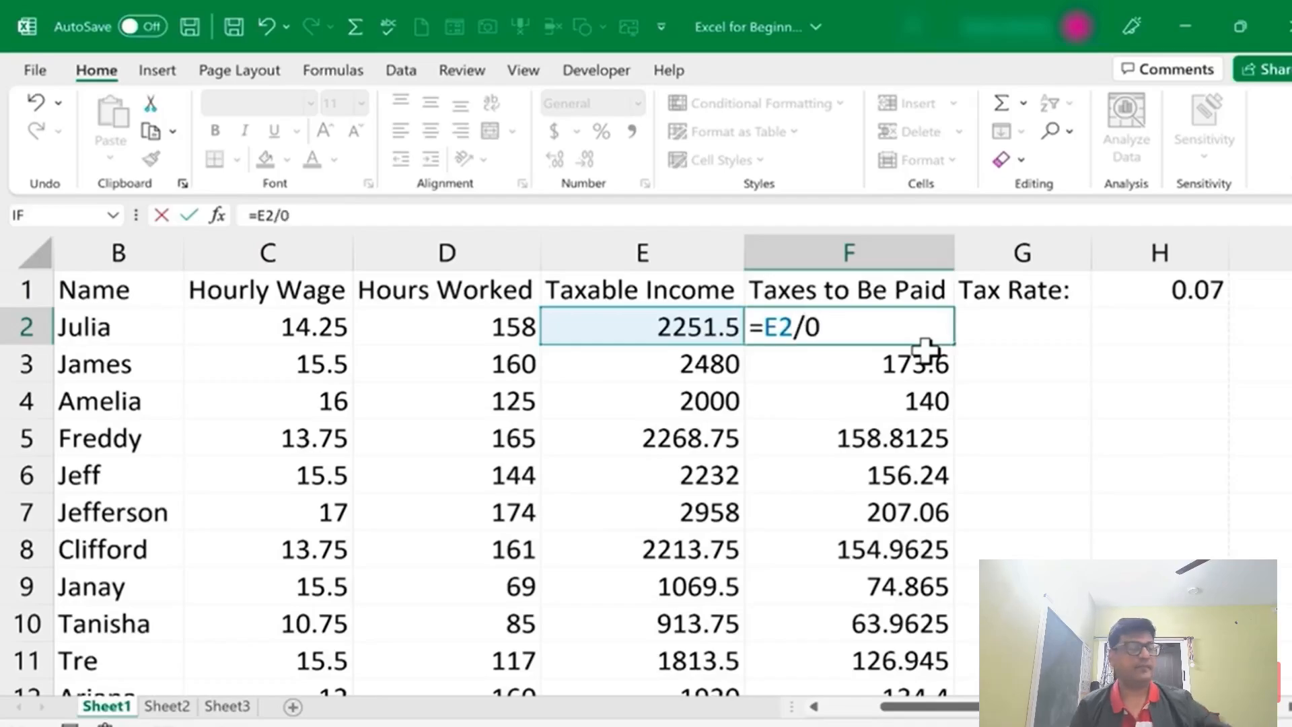
{"action": "key", "text": "Return"}
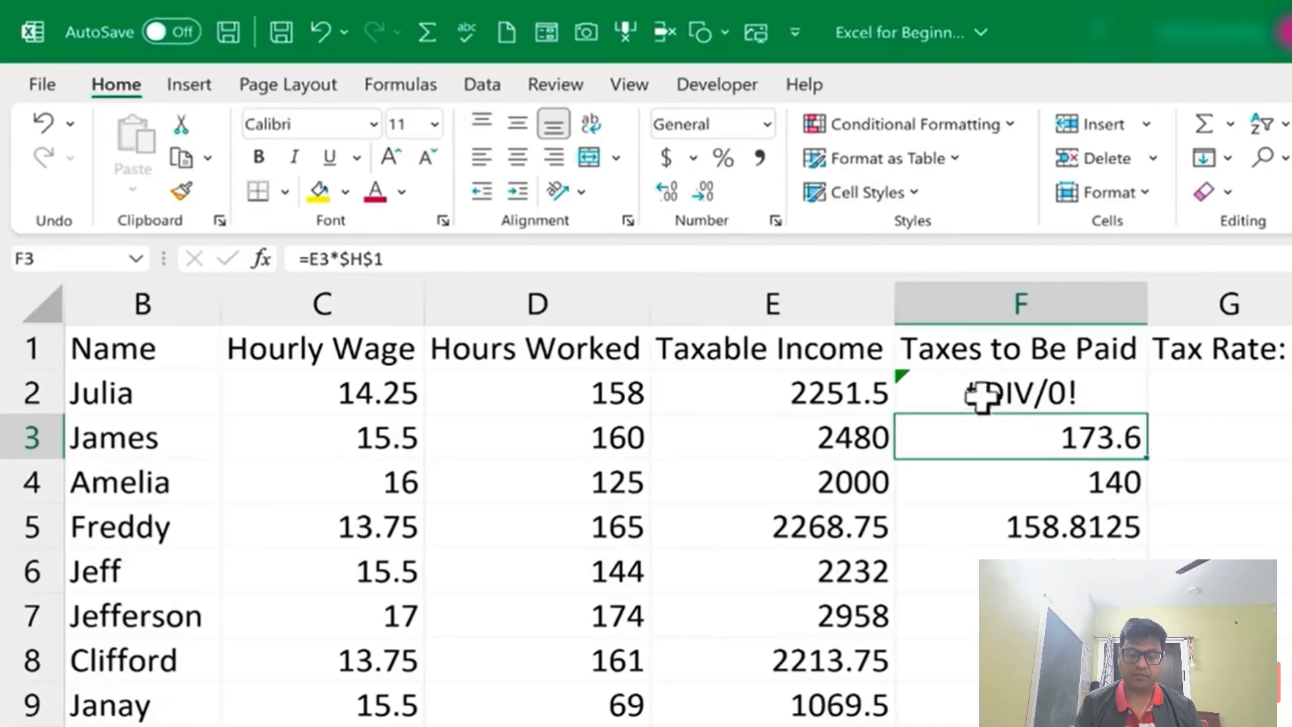
{"action": "left_click", "coordinate": [1102, 387]}
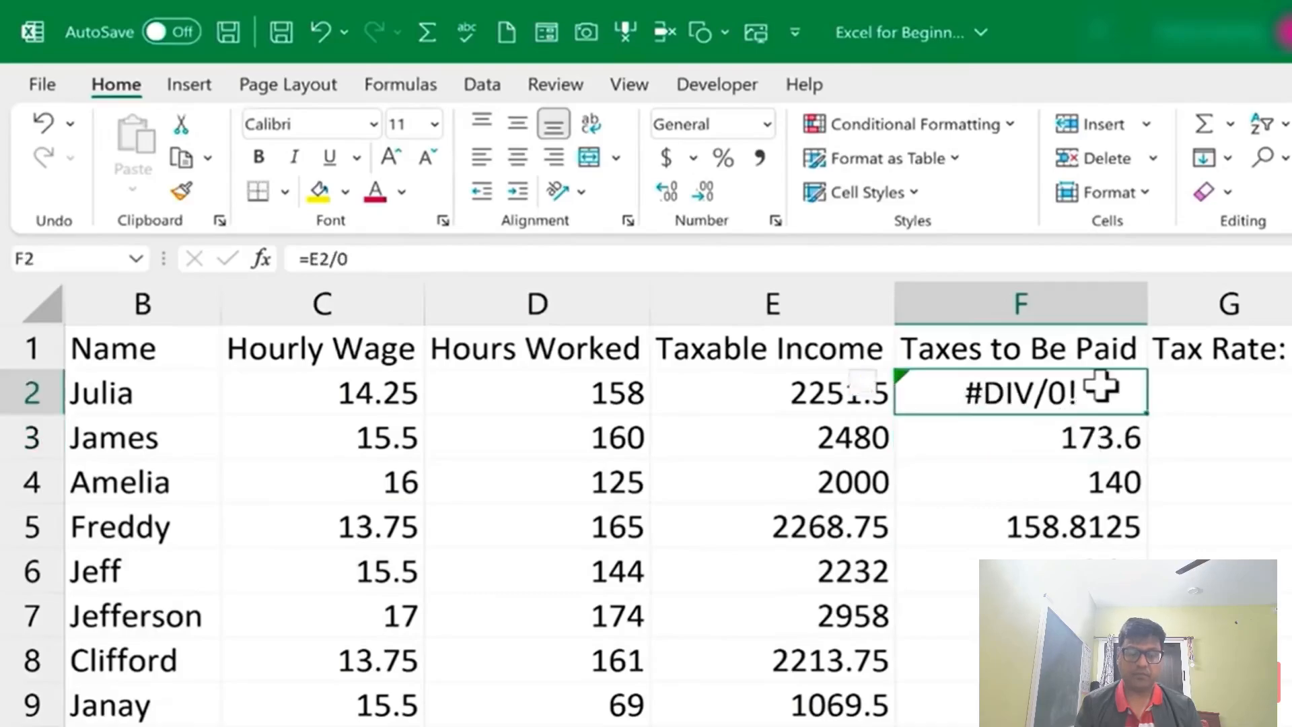
{"action": "left_click", "coordinate": [1090, 475]}
{"action": "left_click", "coordinate": [1081, 402]}
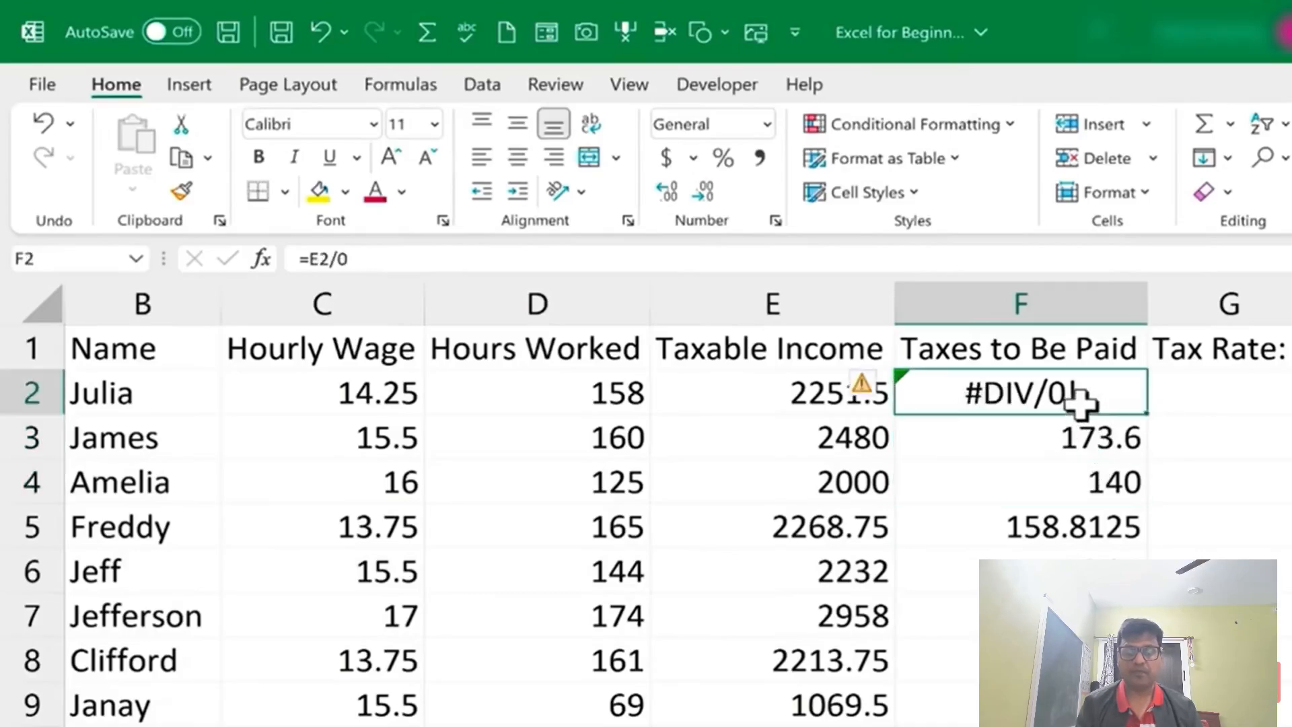
Try the malformed formula =E2*/0 in cell F2, rejecting the suggested correction and dismissing the formula error
{"action": "double_click", "coordinate": [1081, 401]}
{"action": "key", "text": "Left"}
{"action": "key", "text": "Left"}
{"action": "type", "text": "*"}
{"action": "key", "text": "Return"}
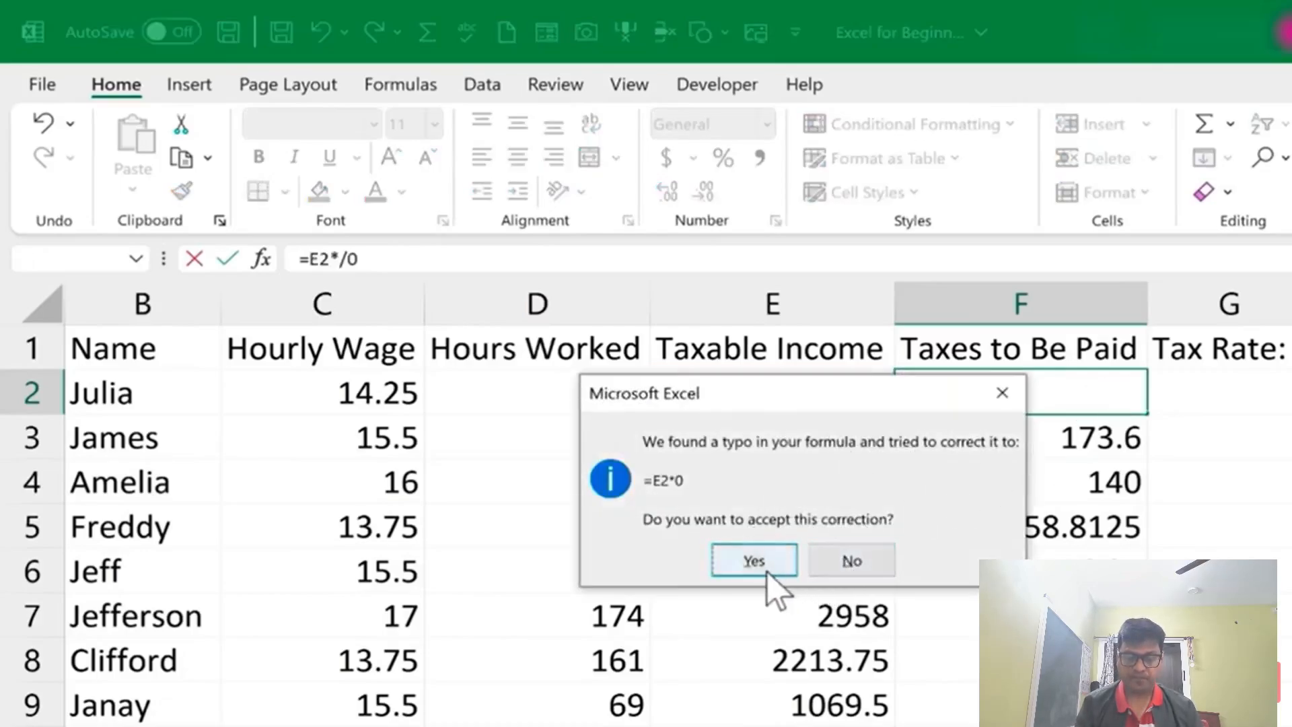
{"action": "left_click", "coordinate": [868, 564]}
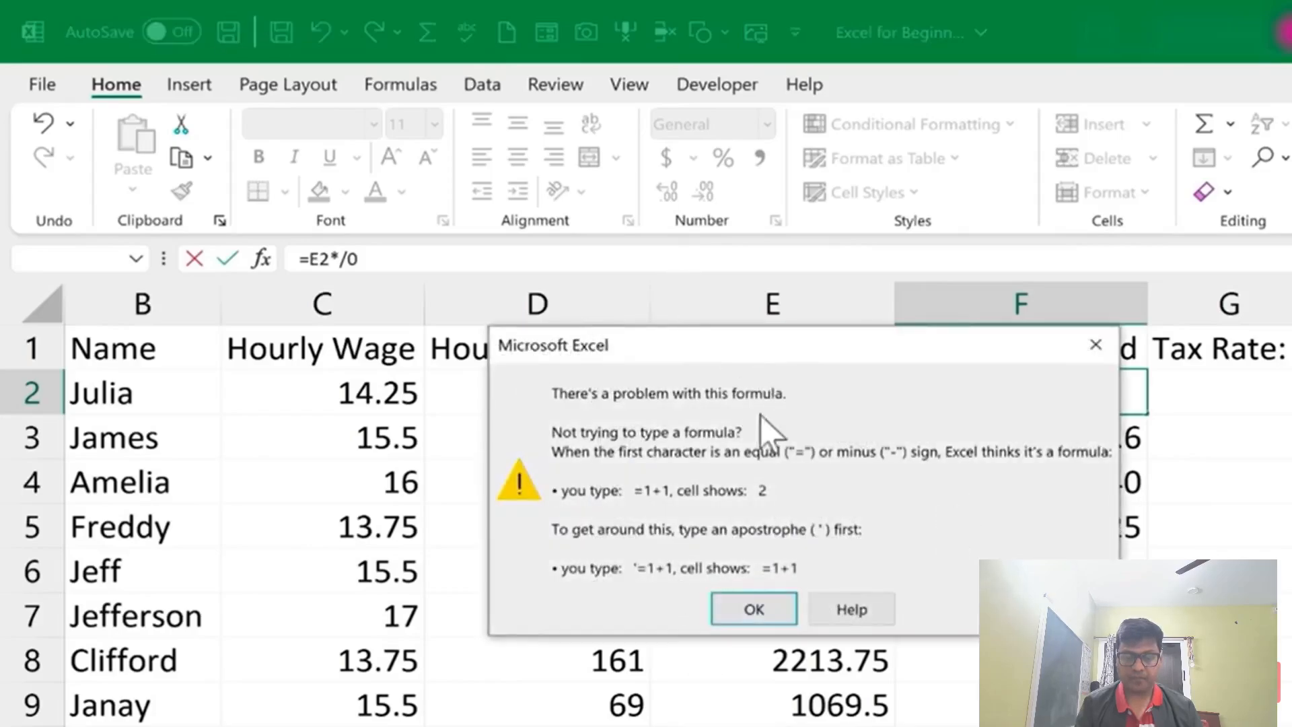
{"action": "left_click", "coordinate": [750, 611]}
Remove the stray multiplication and cell reference from cell F2 so its formula reads =E2/0
{"action": "left_click", "coordinate": [1073, 438]}
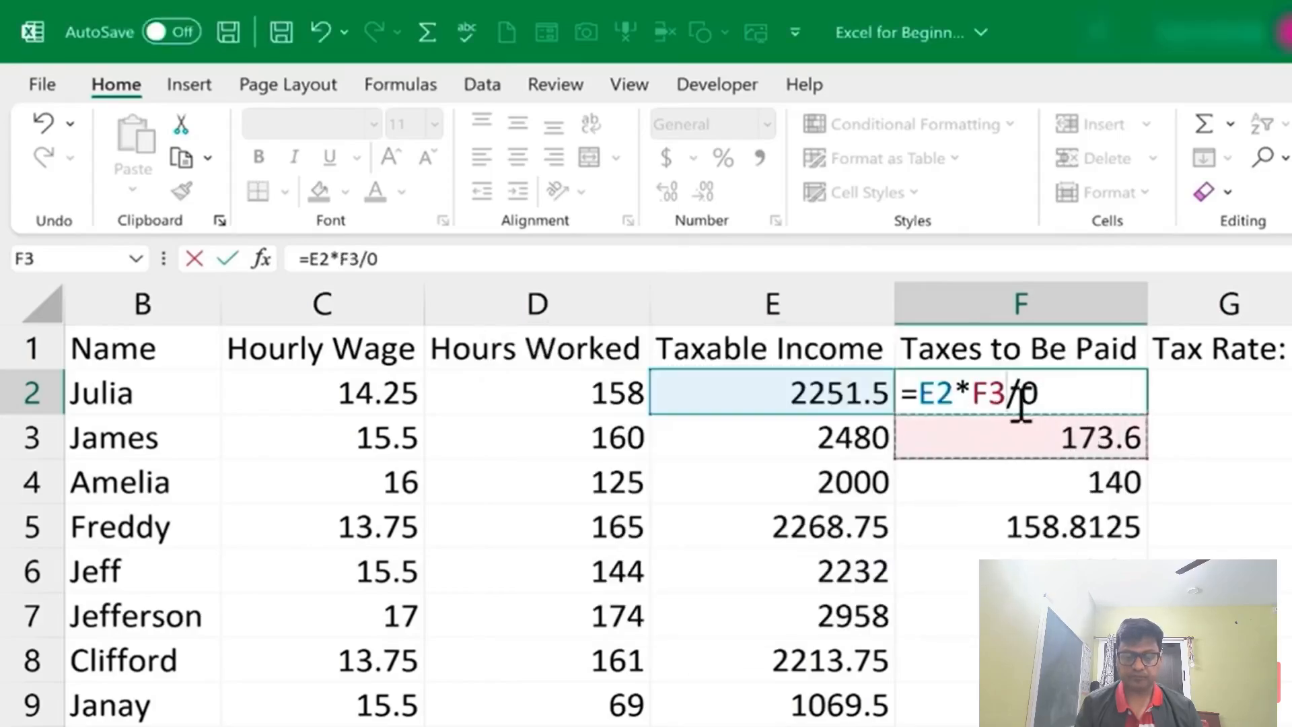
{"action": "key", "text": "BackSpace"}
{"action": "key", "text": "BackSpace"}
{"action": "key", "text": "BackSpace"}
{"action": "key", "text": "Return"}
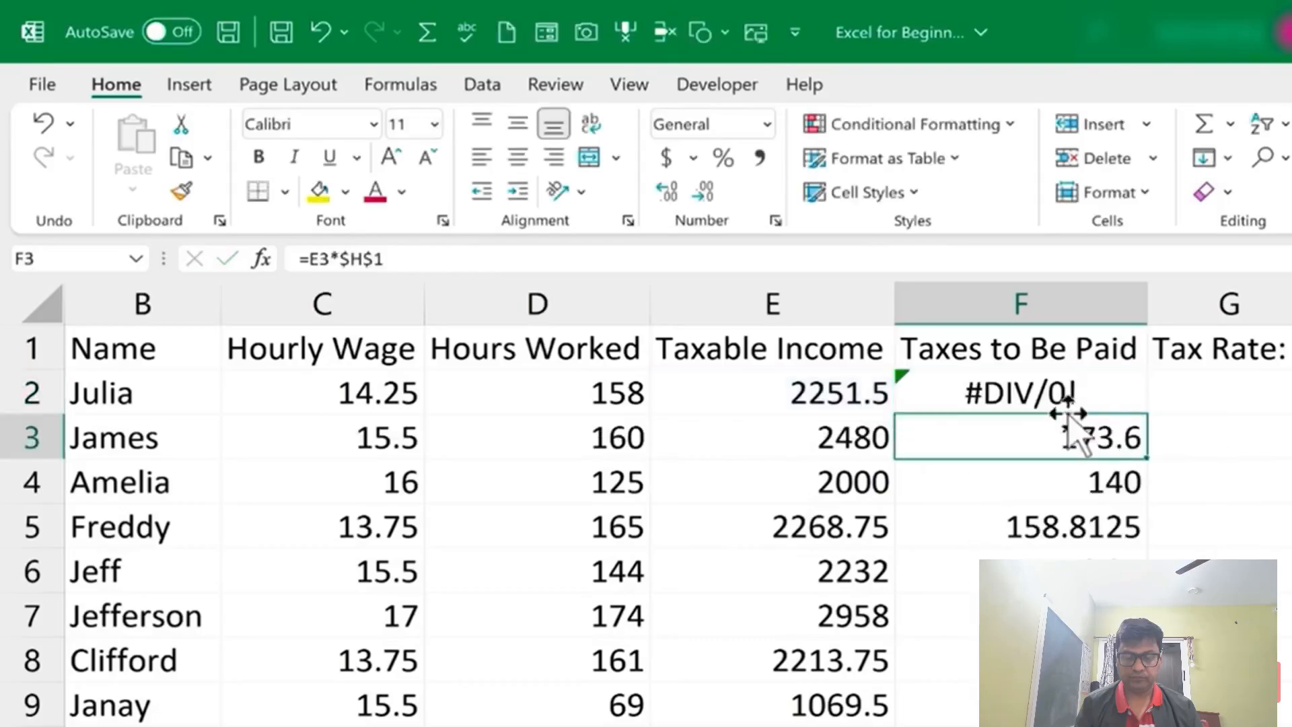
Undo the division-by-zero edits in cell F2 to restore the formula =E2*$H$1, and check the cell
{"action": "left_click", "coordinate": [1053, 396]}
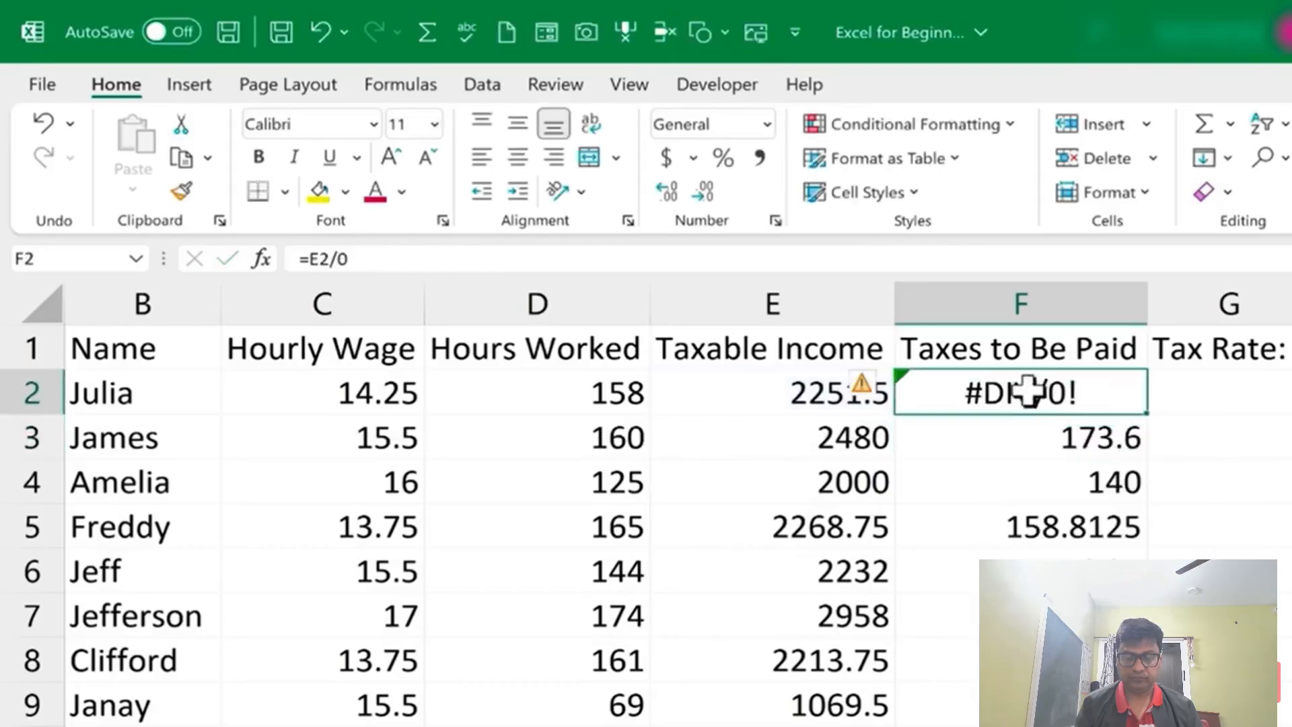
{"action": "left_click", "coordinate": [368, 258]}
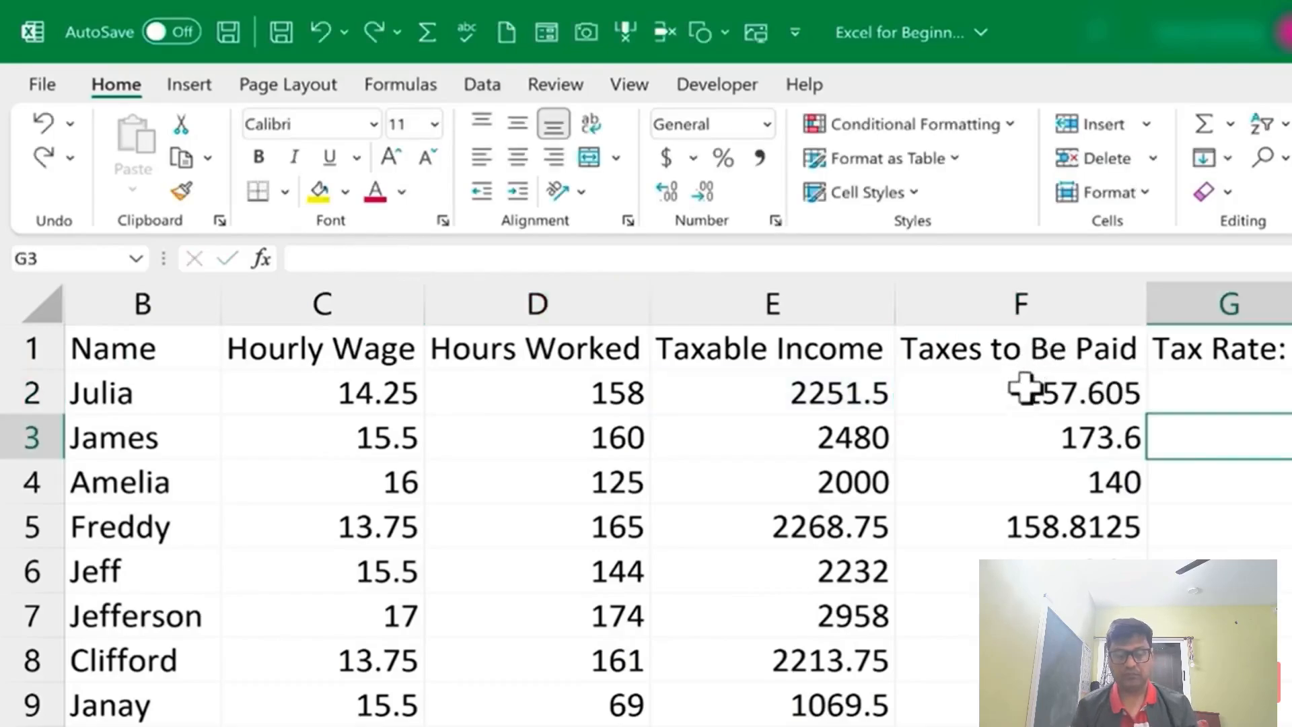
{"action": "left_click", "coordinate": [996, 361]}
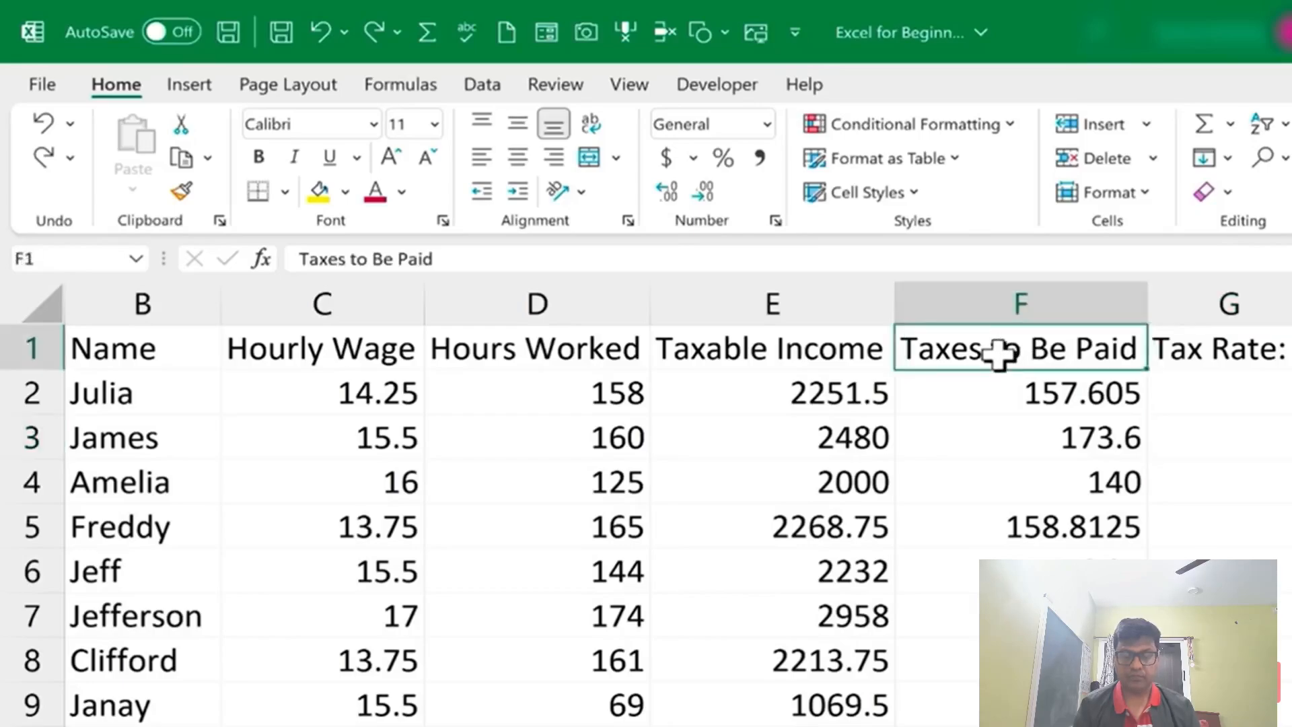
{"action": "left_click", "coordinate": [1041, 387]}
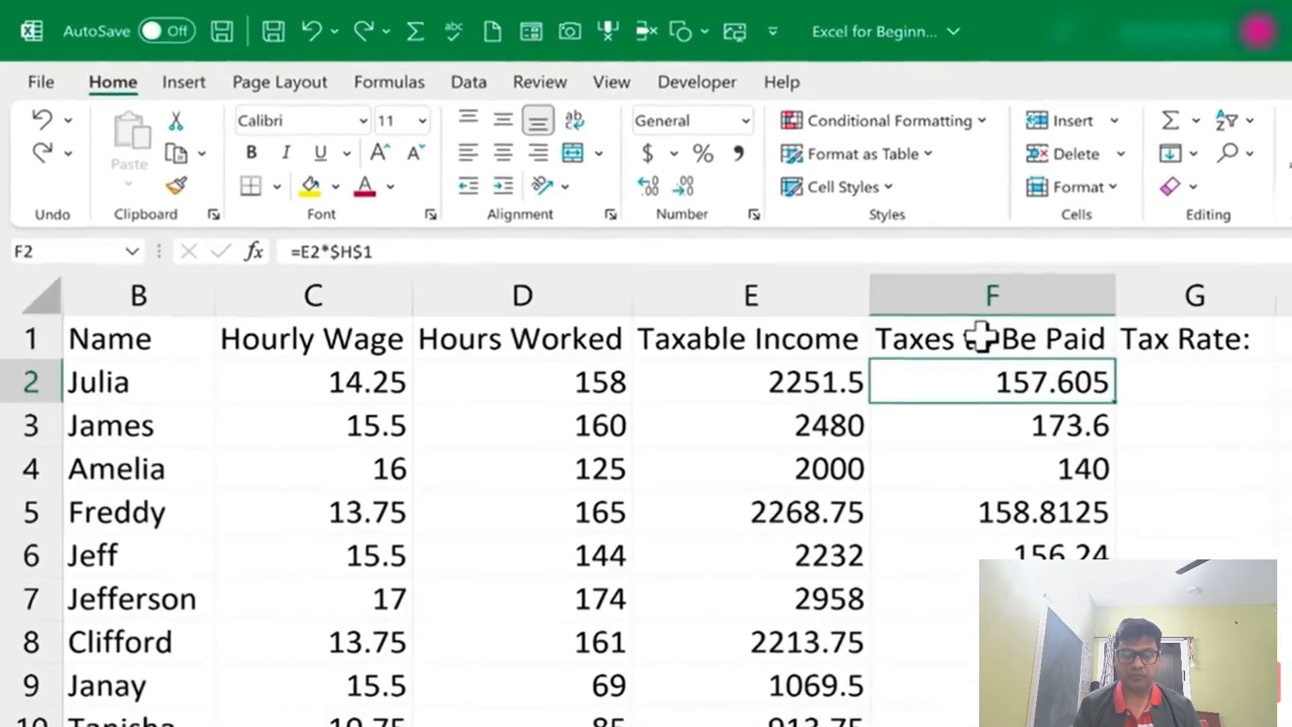
Name the range of tax amounts under Taxes to Be Paid, starting at cell F2, as TaxesOwed
{"action": "left_click", "coordinate": [1010, 348]}
{"action": "left_click", "coordinate": [892, 332]}
{"action": "left_click_drag", "start_coordinate": [892, 333], "coordinate": [902, 703]}
{"action": "scroll", "coordinate": [801, 320], "scroll_direction": "up", "scroll_amount": 18}
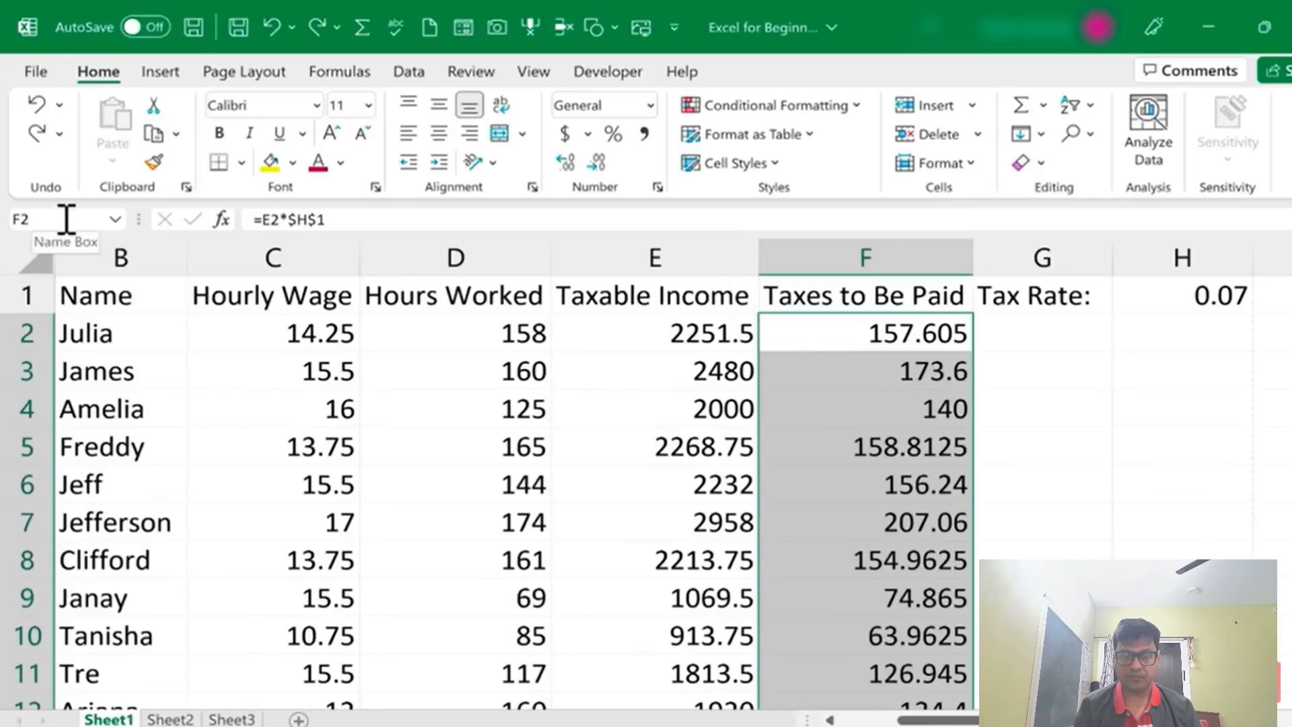
{"action": "left_click", "coordinate": [27, 219]}
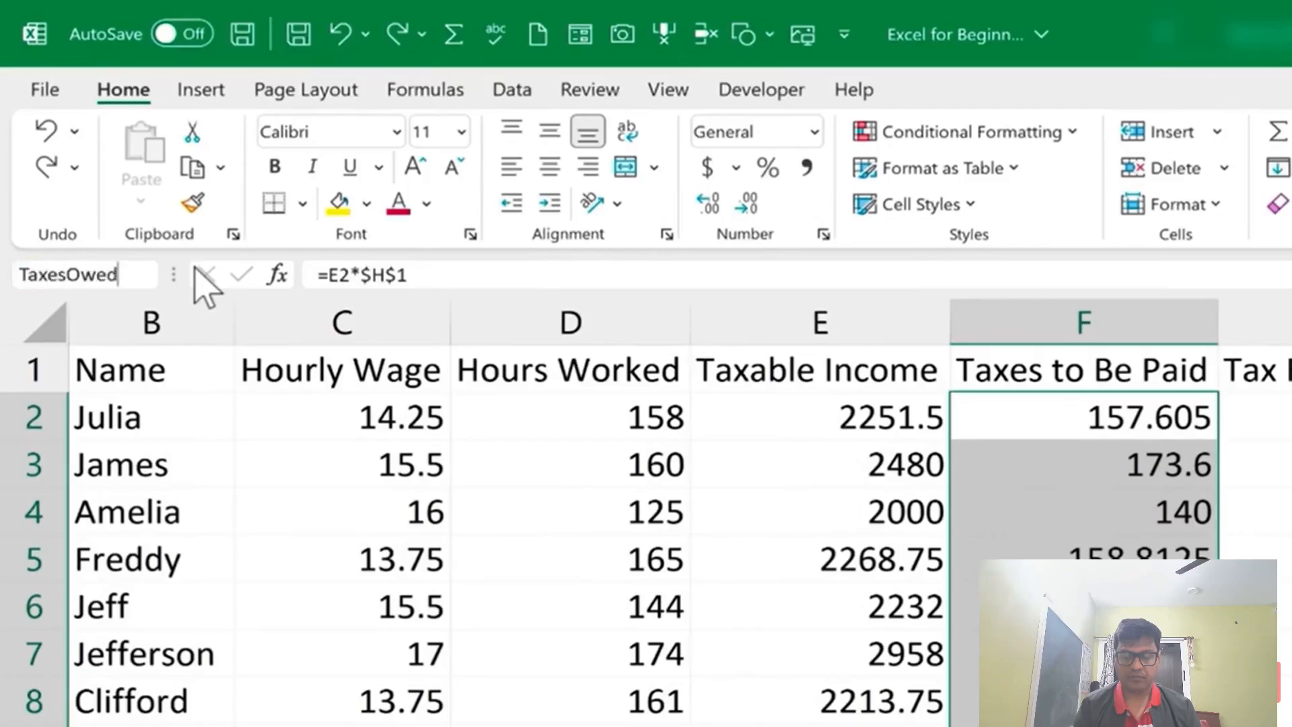
{"action": "key", "text": "Return"}
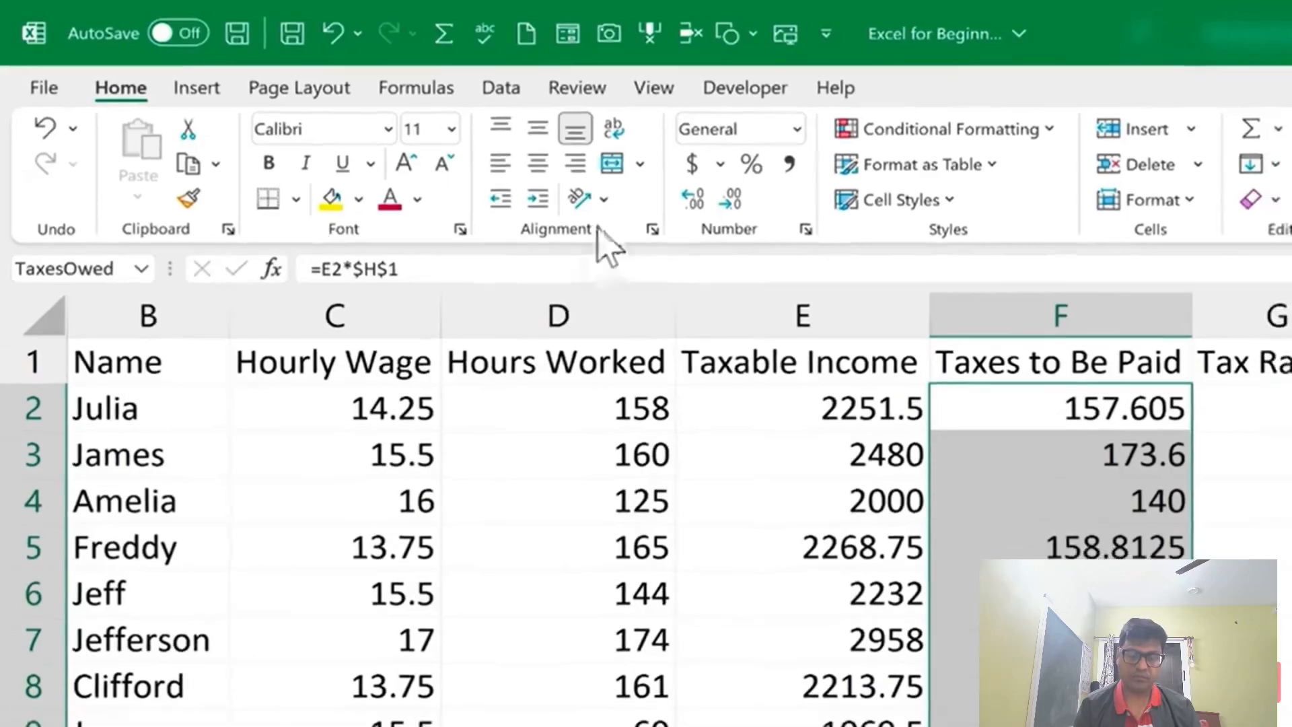
Check the TaxesOwed range, deselect it and show the list of defined names
{"action": "scroll", "coordinate": [1171, 550], "scroll_direction": "down", "scroll_amount": 7}
{"action": "scroll", "coordinate": [1144, 550], "scroll_direction": "up", "scroll_amount": 7}
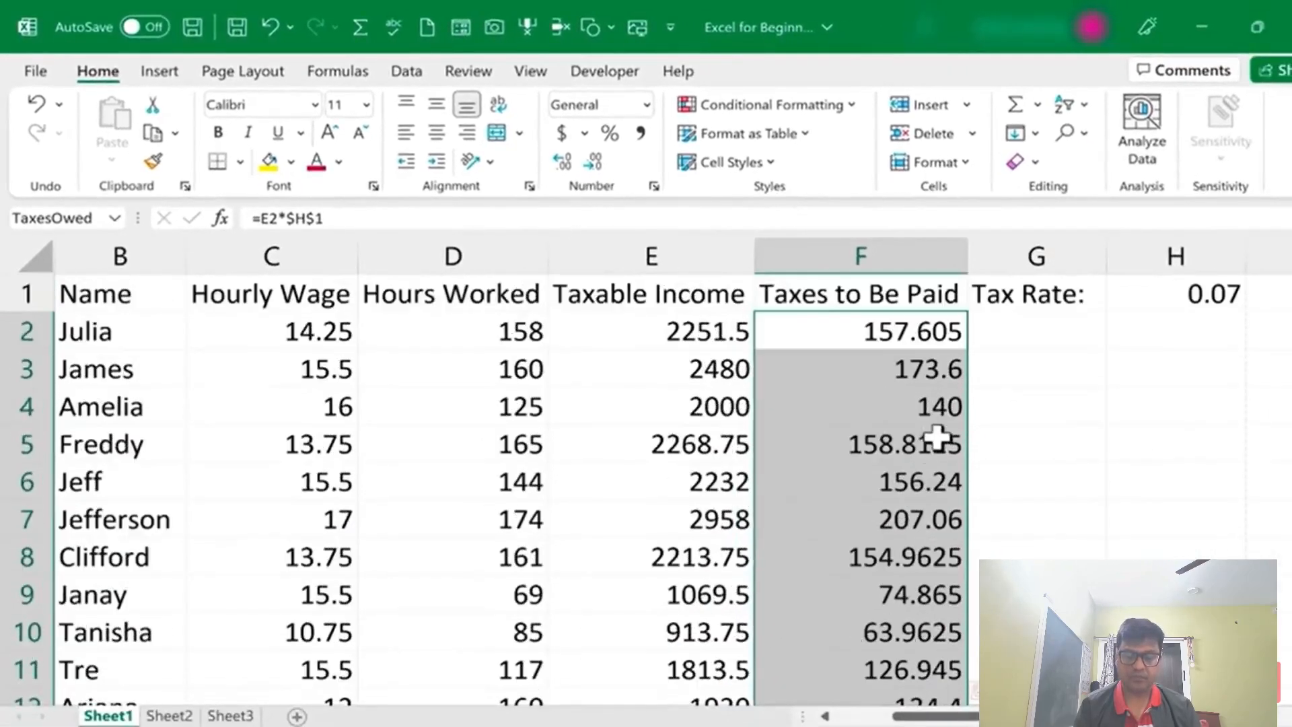
{"action": "left_click", "coordinate": [1042, 361]}
{"action": "left_click", "coordinate": [867, 332]}
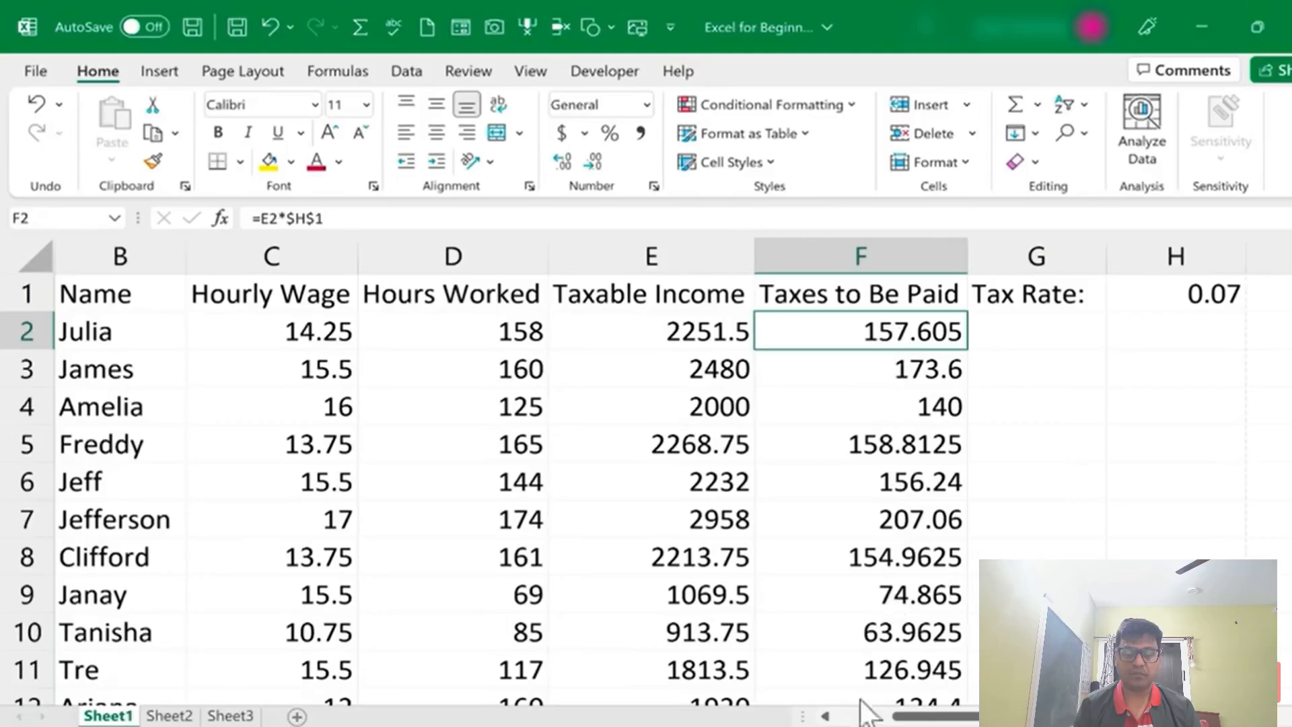
{"action": "left_click", "coordinate": [115, 220]}
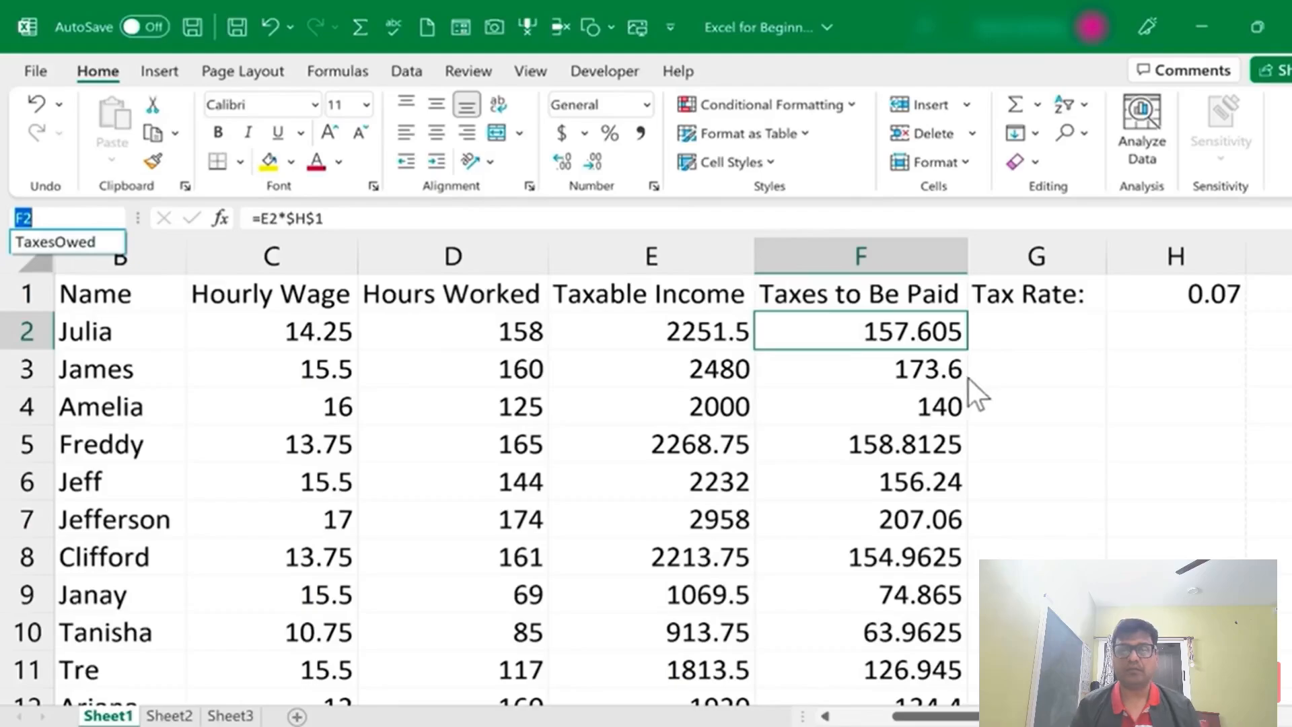
Try the formula =taxesowed+1 in cell G3 and undo the entry
{"action": "left_click", "coordinate": [1041, 372]}
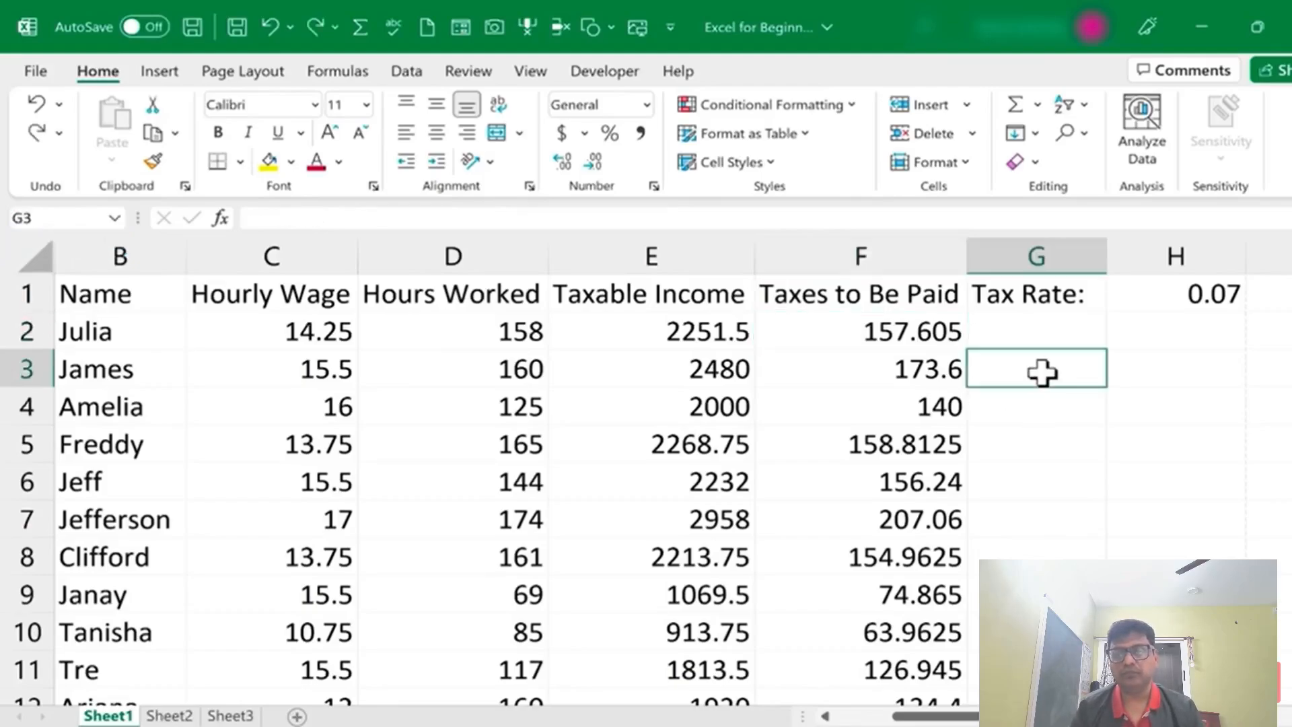
{"action": "type", "text": "="}
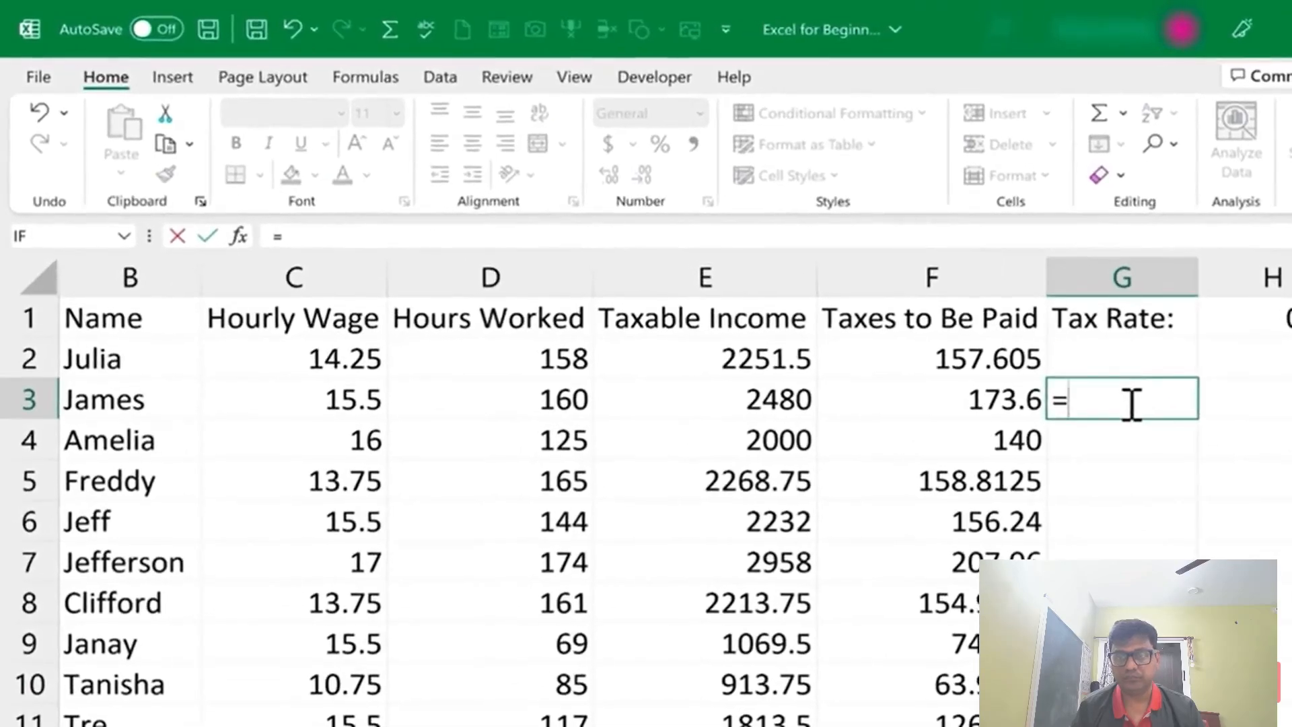
{"action": "type", "text": "e3"}
{"action": "key", "text": "BackSpace"}
{"action": "key", "text": "BackSpace"}
{"action": "type", "text": "tax"}
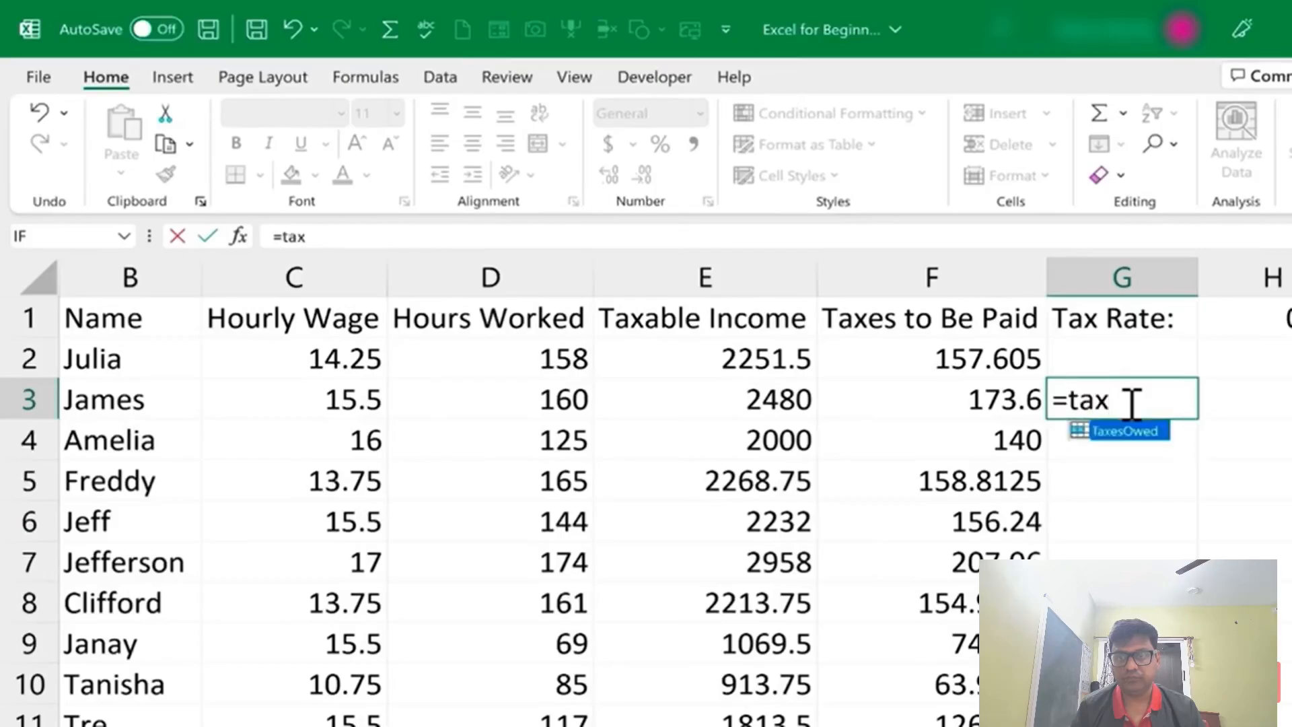
{"action": "type", "text": "esowed+"}
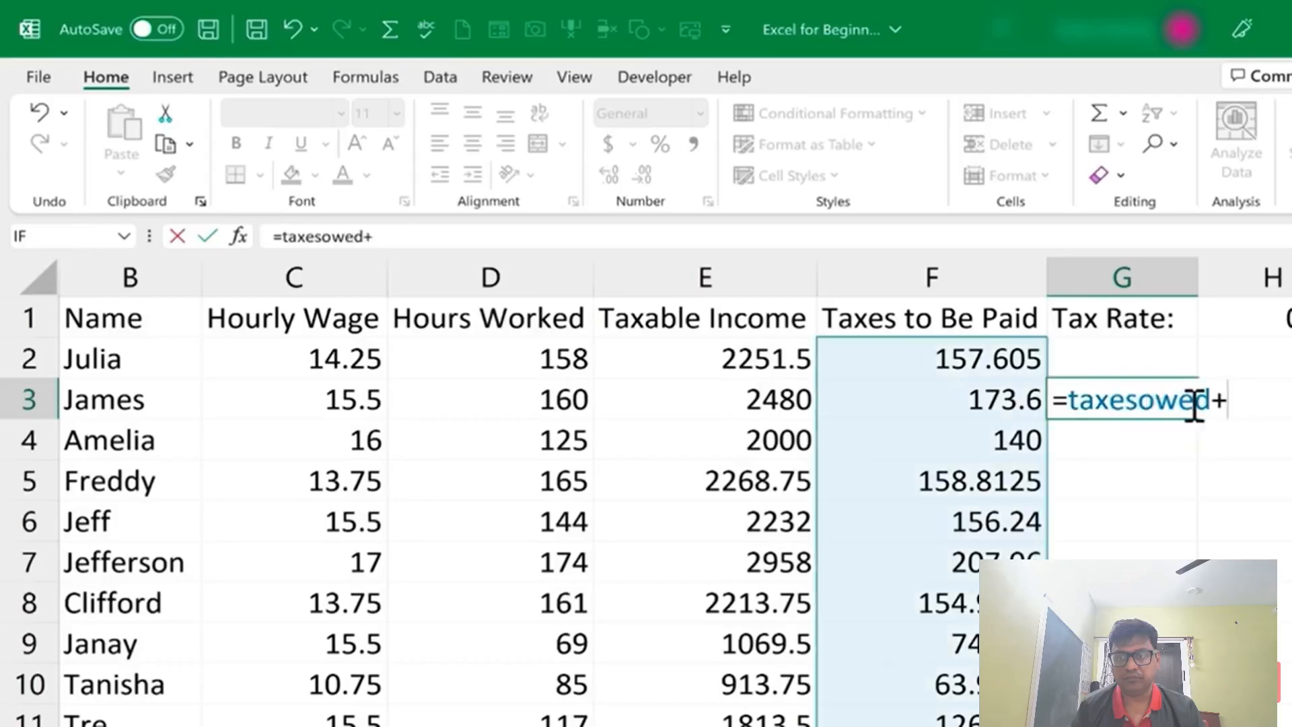
{"action": "type", "text": "1"}
{"action": "key", "text": "Return"}
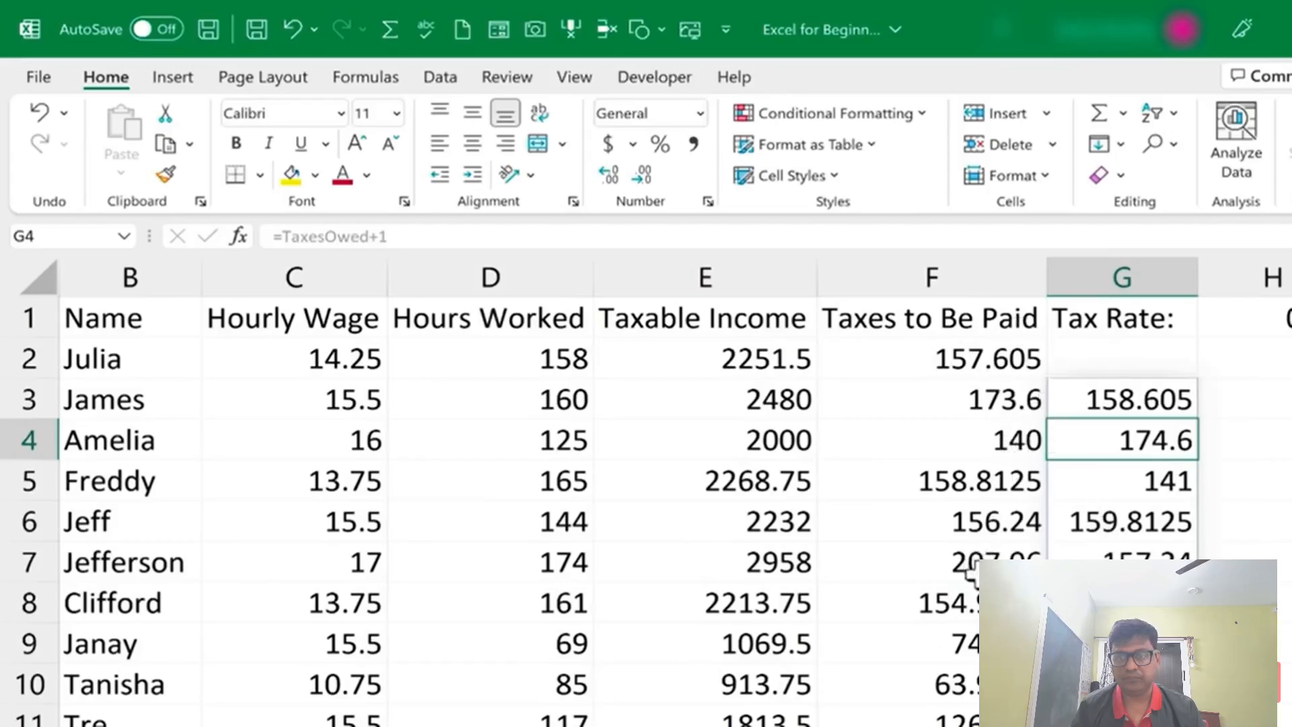
{"action": "key", "text": "ctrl+z"}
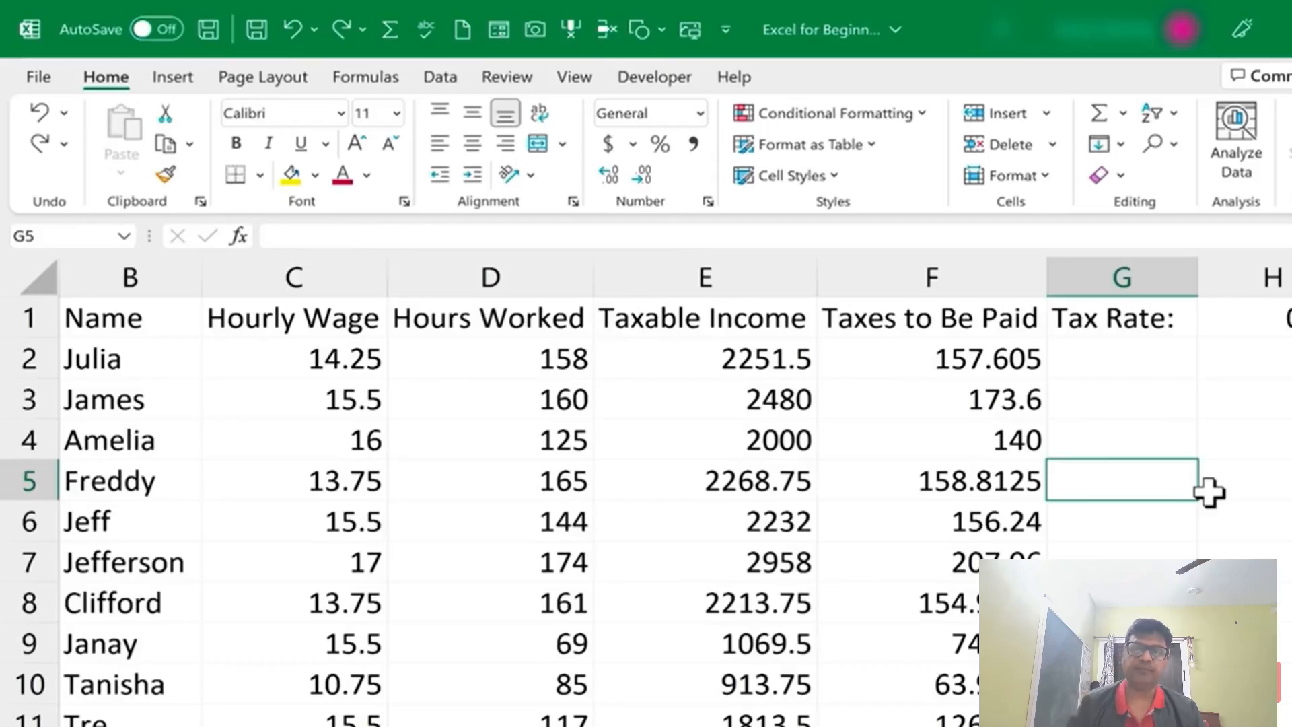
Pause the course video, leave full screen and switch to the practice workbook in Excel
{"action": "mouse_move", "coordinate": [957, 536]}
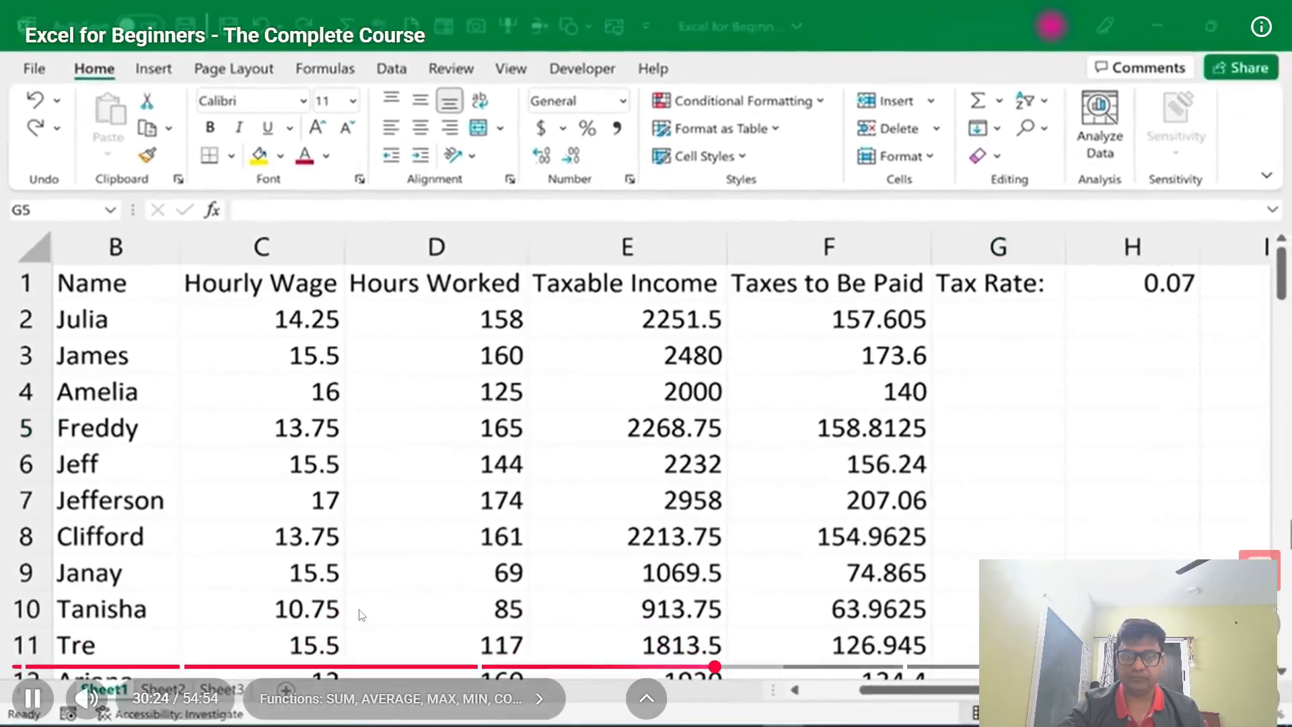
{"action": "left_click", "coordinate": [31, 702]}
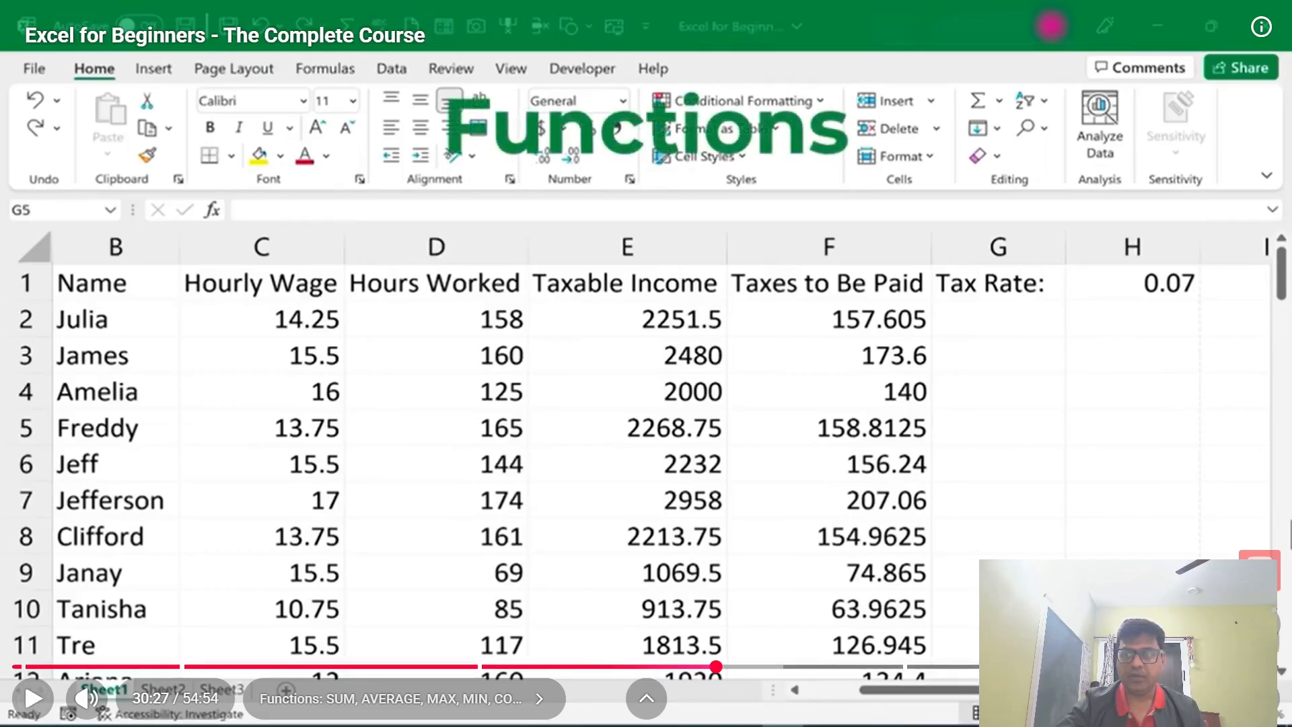
{"action": "key", "text": "Escape"}
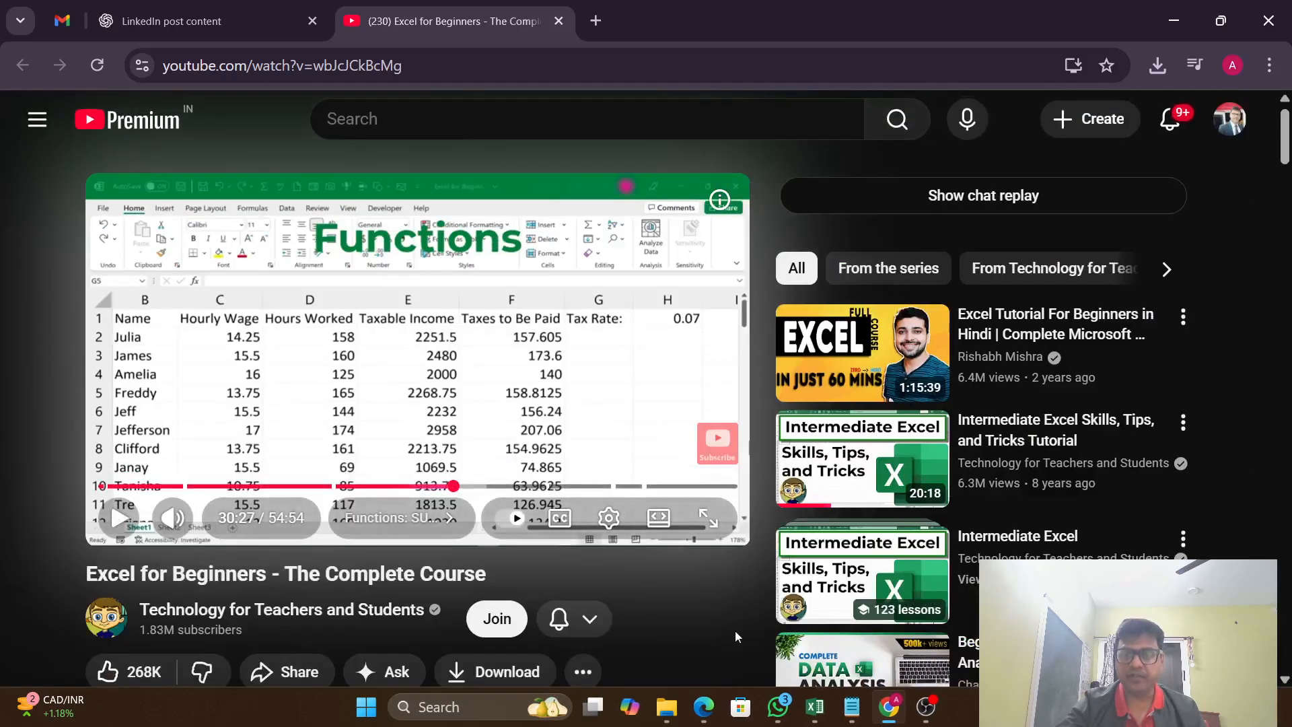
{"action": "mouse_move", "coordinate": [890, 704]}
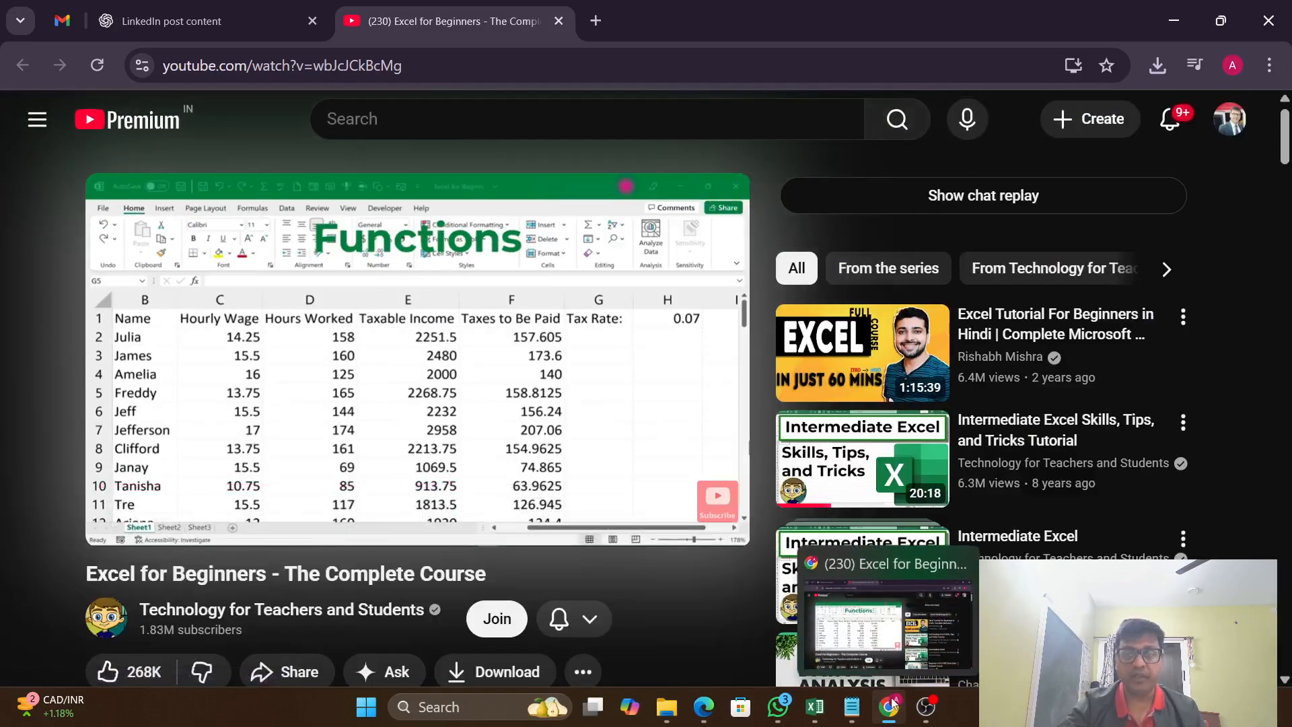
{"action": "mouse_move", "coordinate": [818, 717]}
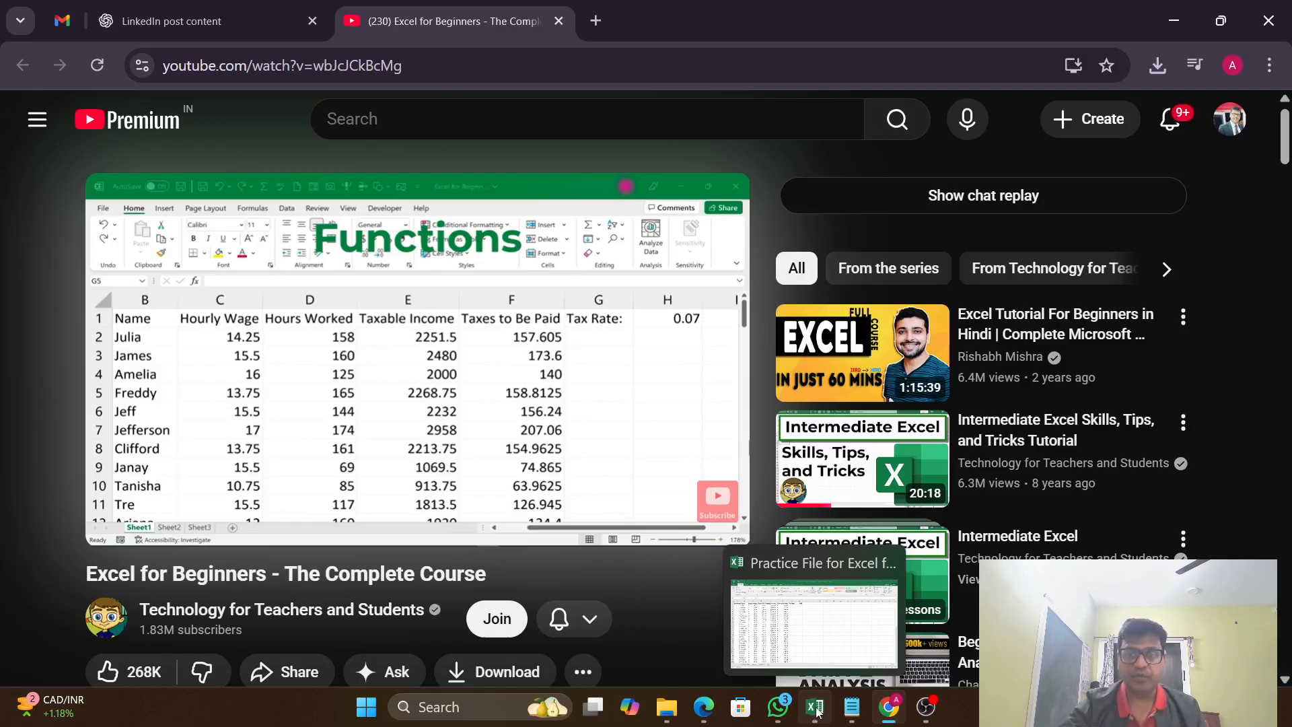
{"action": "left_click", "coordinate": [817, 708]}
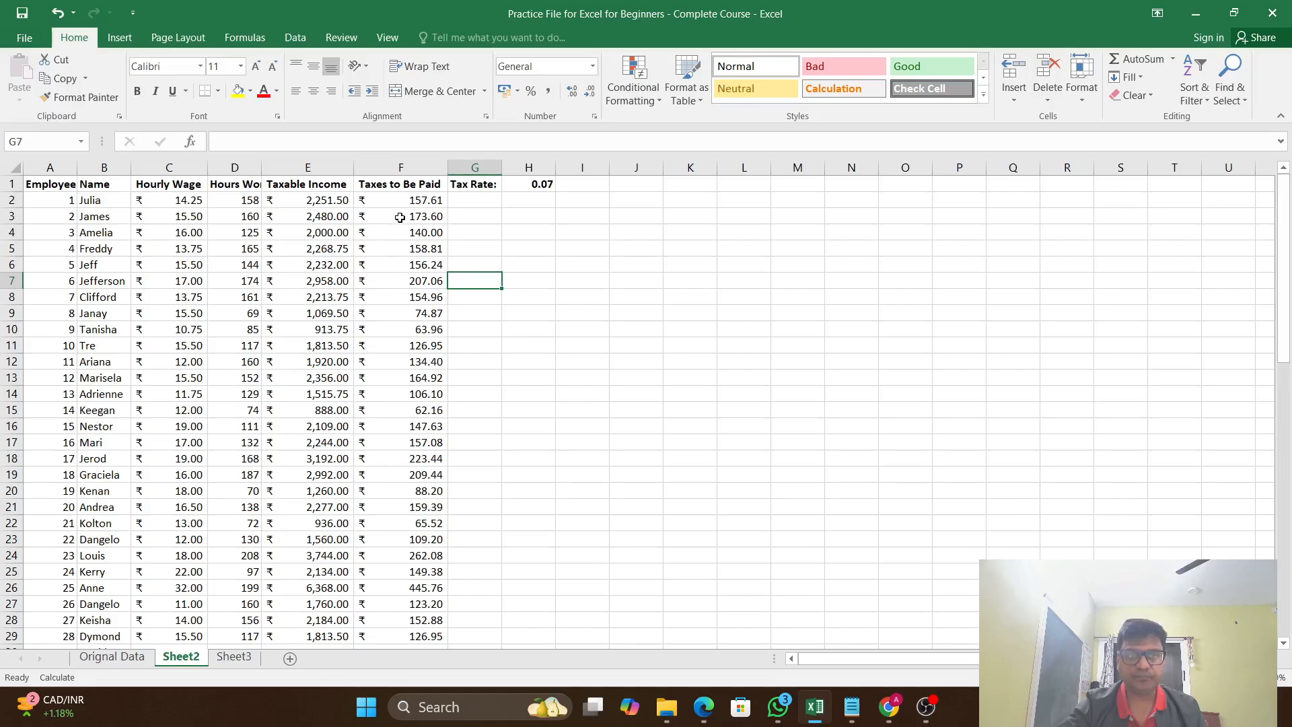
Check the tax formula in cell F2 of Sheet2 and view the Orignal Data sheet
{"action": "left_click", "coordinate": [412, 200]}
{"action": "scroll", "coordinate": [410, 376], "scroll_direction": "down", "scroll_amount": 1}
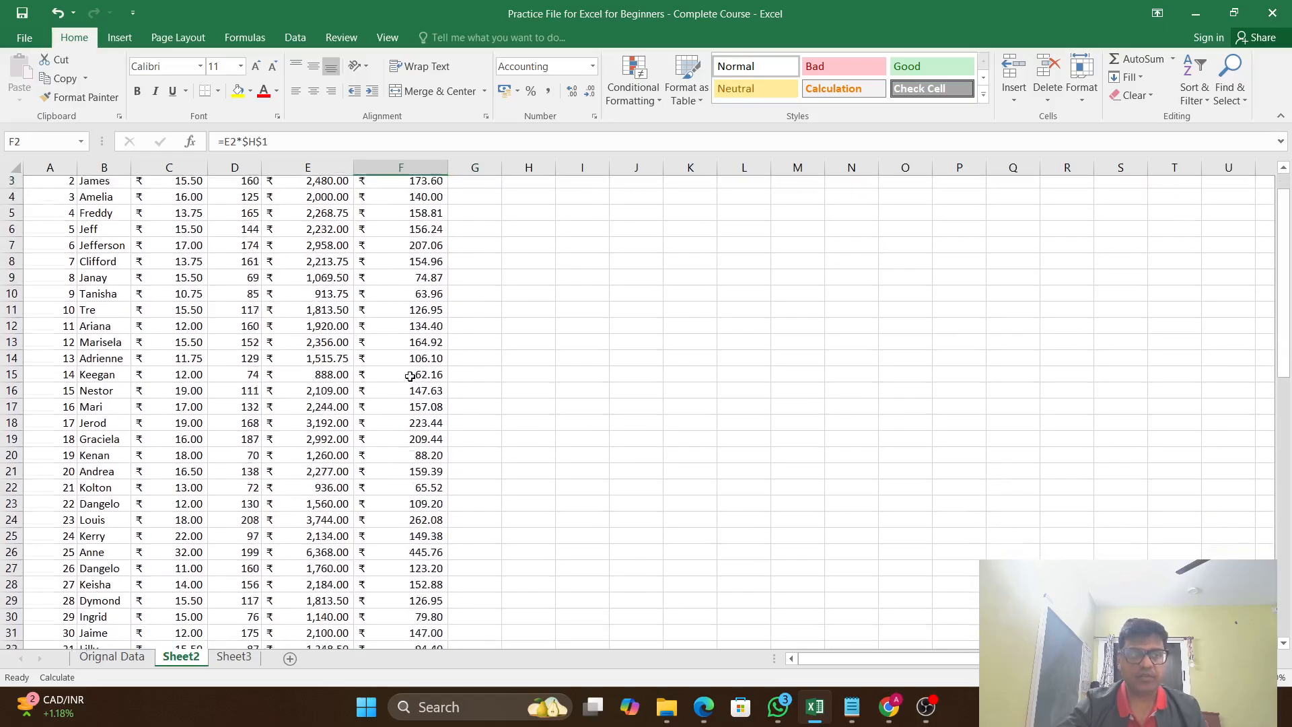
{"action": "scroll", "coordinate": [409, 376], "scroll_direction": "up", "scroll_amount": 1}
{"action": "key", "text": "ctrl+Page_Up"}
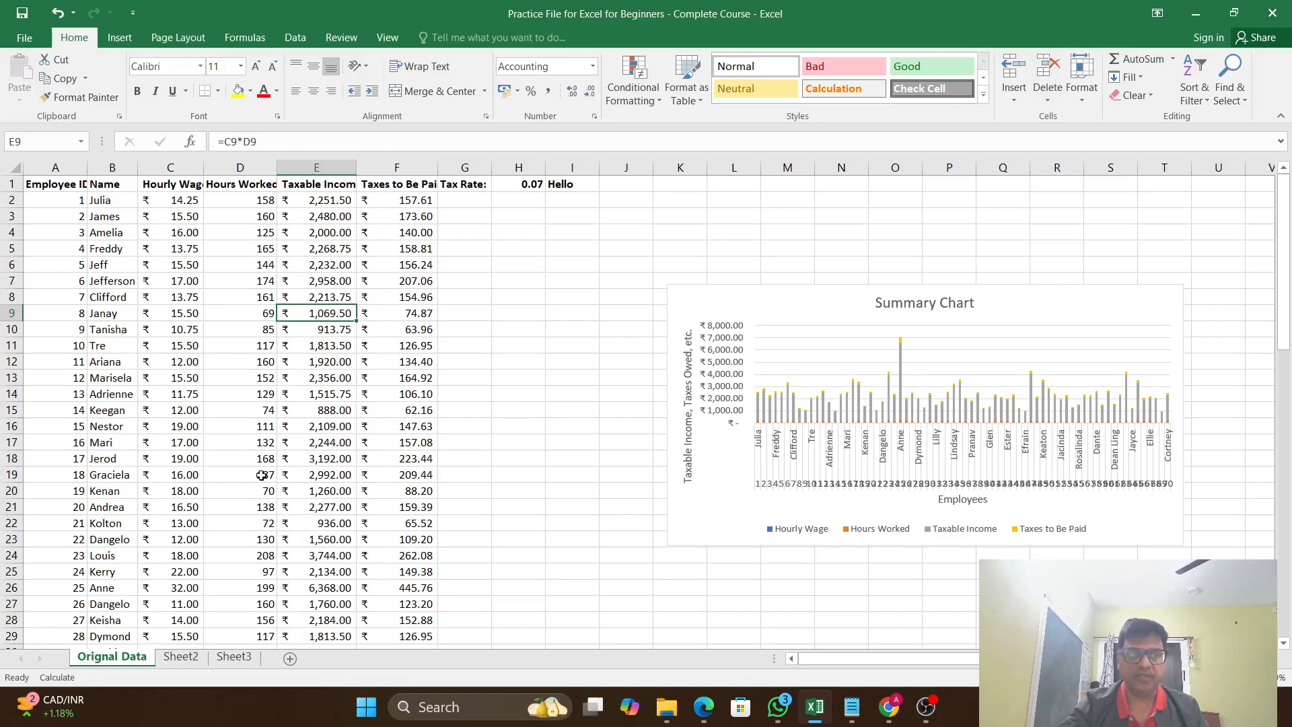
Clear the Taxable Income values in cells E2:E71 on Sheet2
{"action": "left_click", "coordinate": [168, 661]}
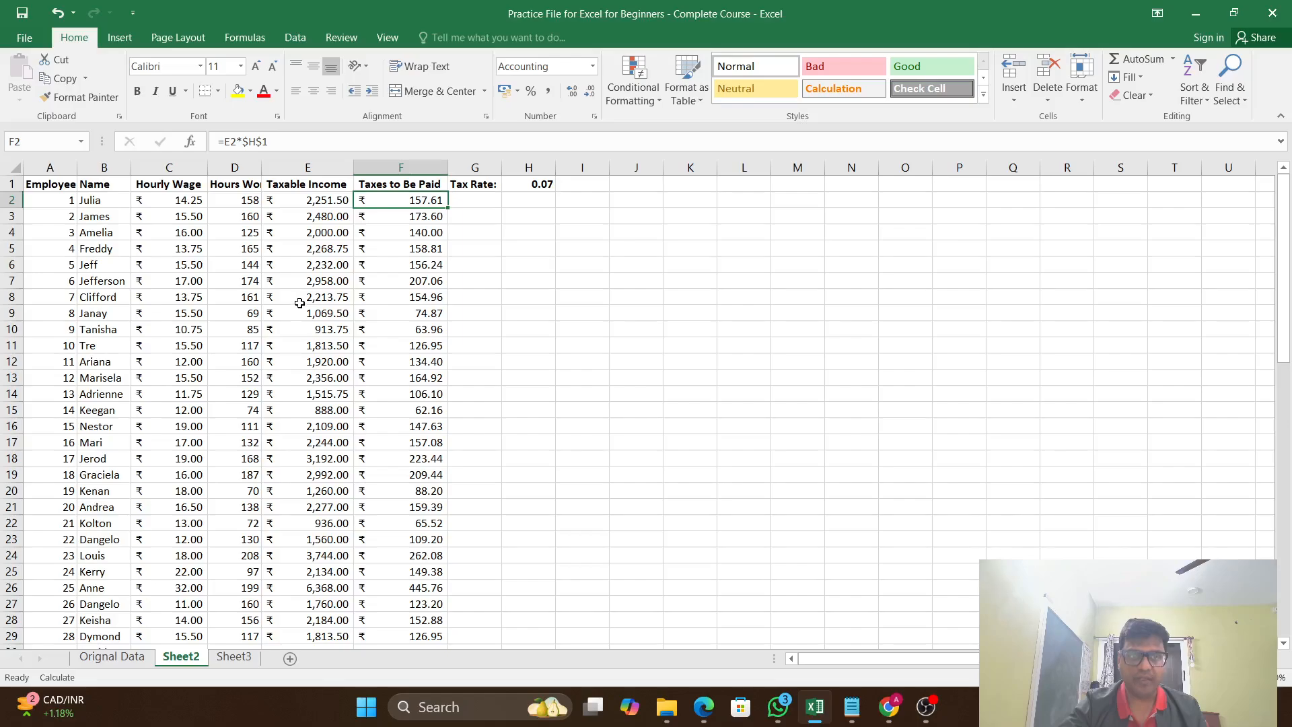
{"action": "left_click_drag", "start_coordinate": [316, 201], "coordinate": [339, 614]}
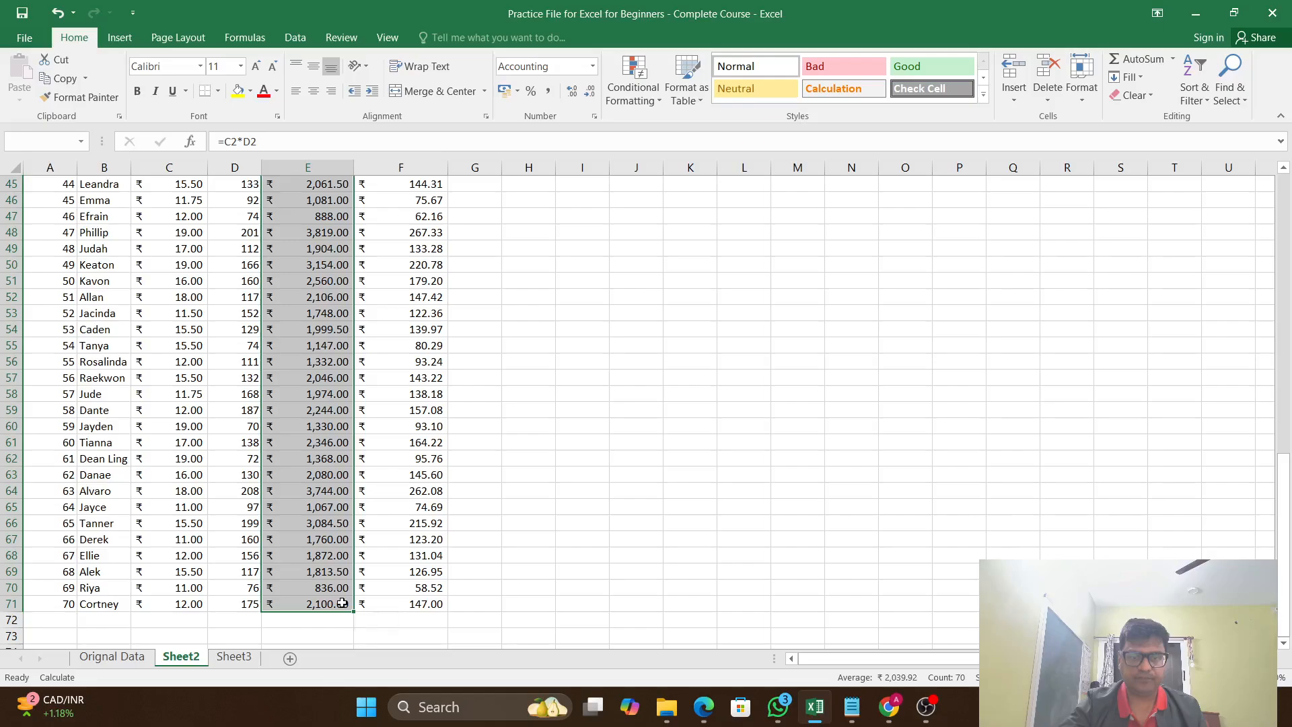
{"action": "key", "text": "Delete"}
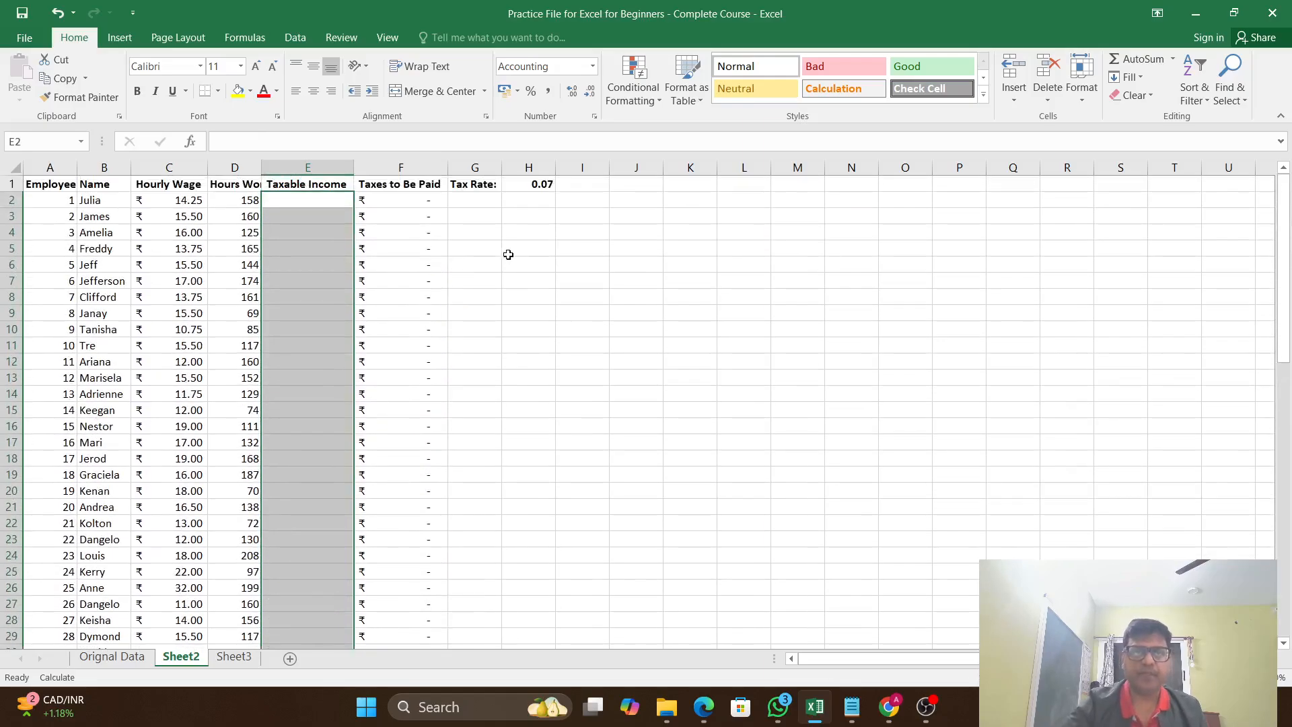
{"action": "left_click", "coordinate": [402, 204]}
{"action": "left_click_drag", "start_coordinate": [403, 204], "coordinate": [403, 636]}
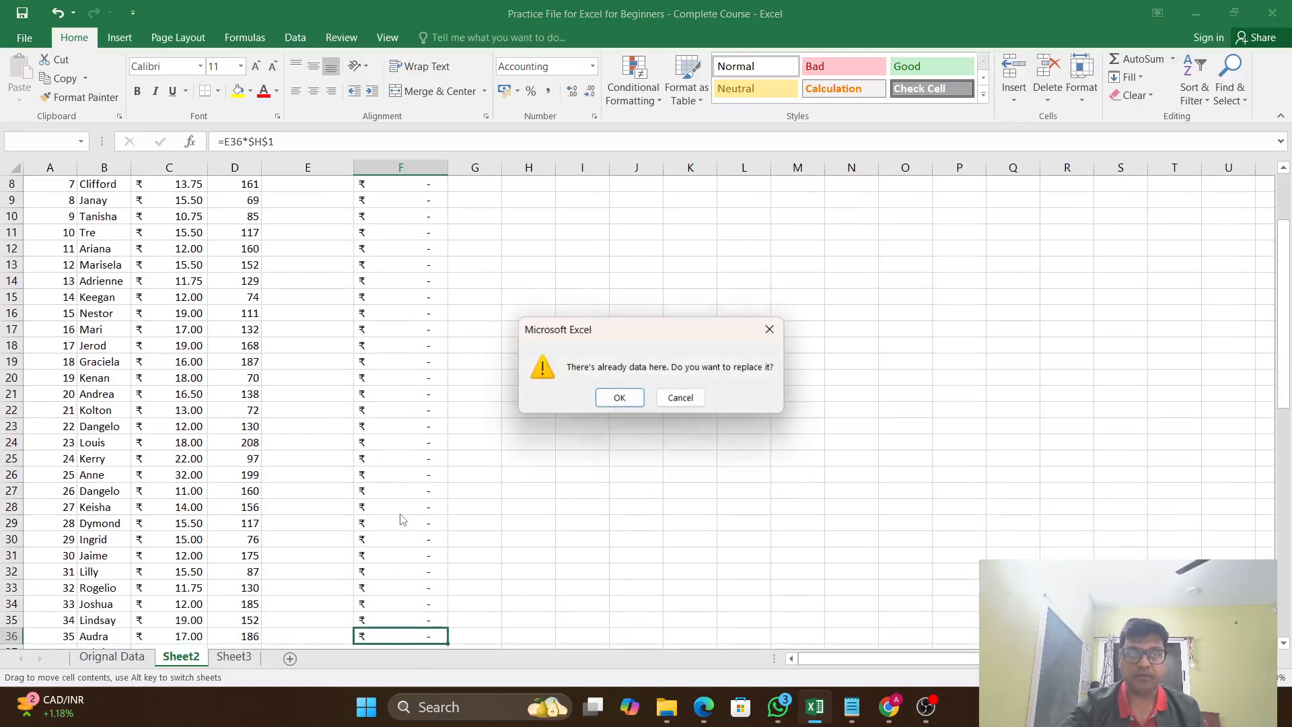
{"action": "left_click", "coordinate": [681, 400]}
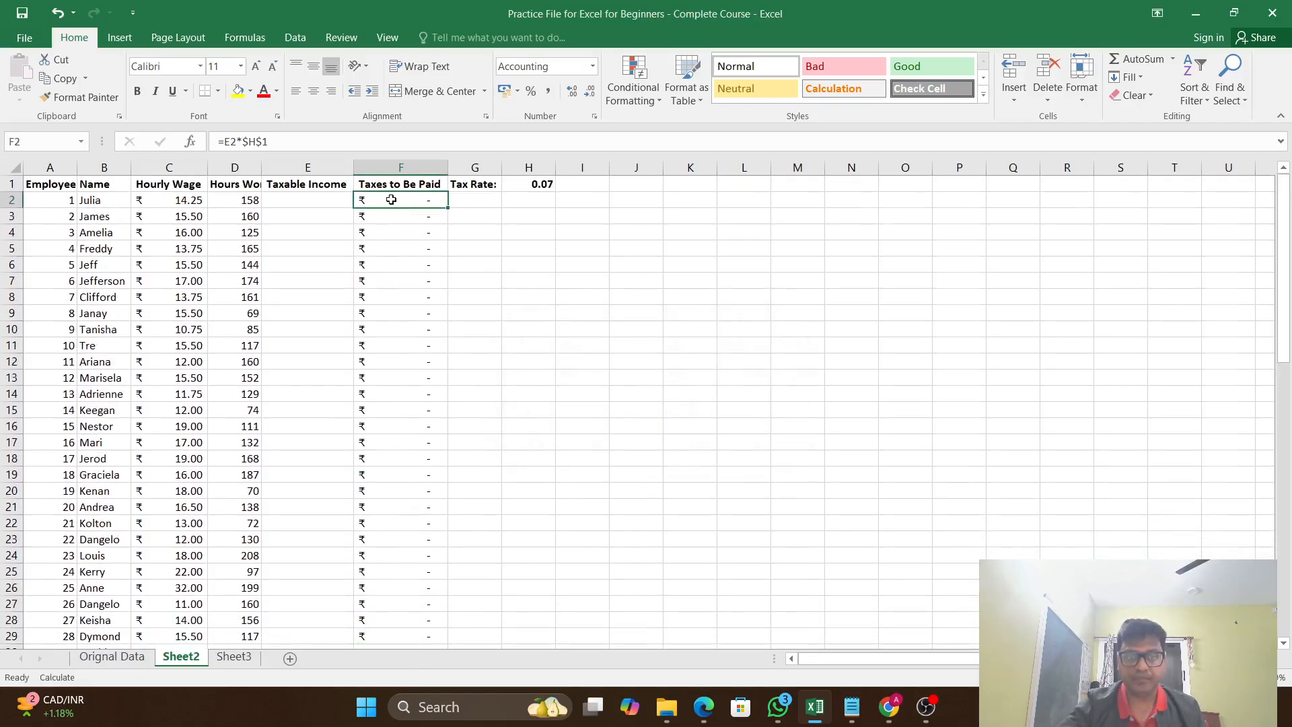
Clear all tax formulas under the Taxes to Be Paid header, starting from cell F2
{"action": "left_click_drag", "start_coordinate": [384, 199], "coordinate": [406, 546]}
{"action": "key", "text": "Delete"}
{"action": "scroll", "coordinate": [406, 545], "scroll_direction": "up", "scroll_amount": 16}
{"action": "left_click", "coordinate": [518, 364]}
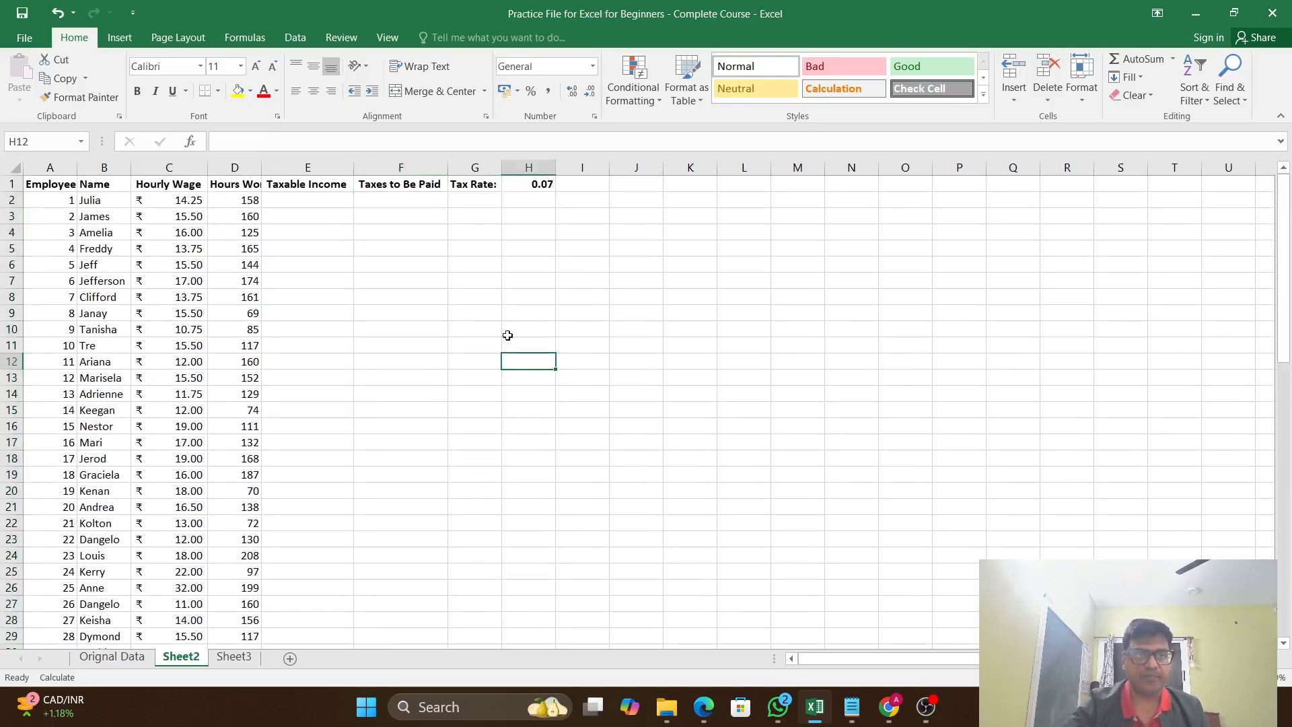
Fit the widths of the Hours Worked and Employee ID columns to their contents
{"action": "double_click", "coordinate": [264, 166]}
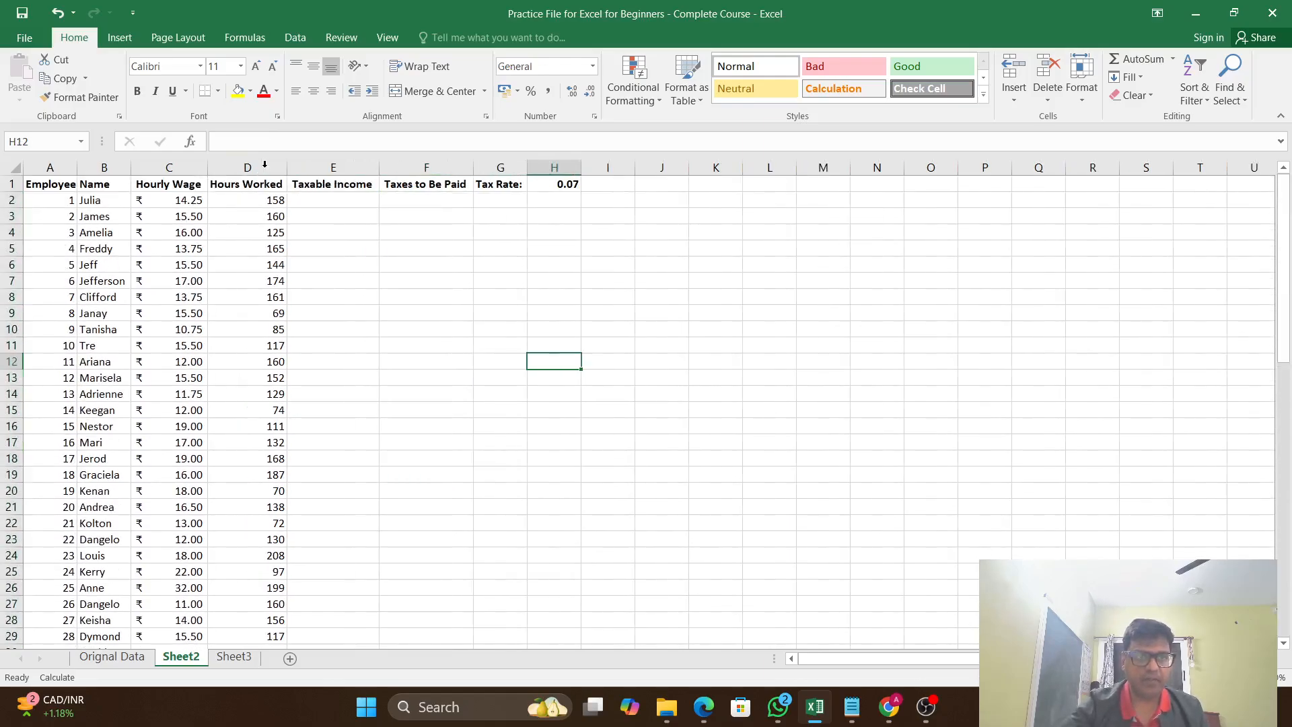
{"action": "left_click", "coordinate": [57, 182]}
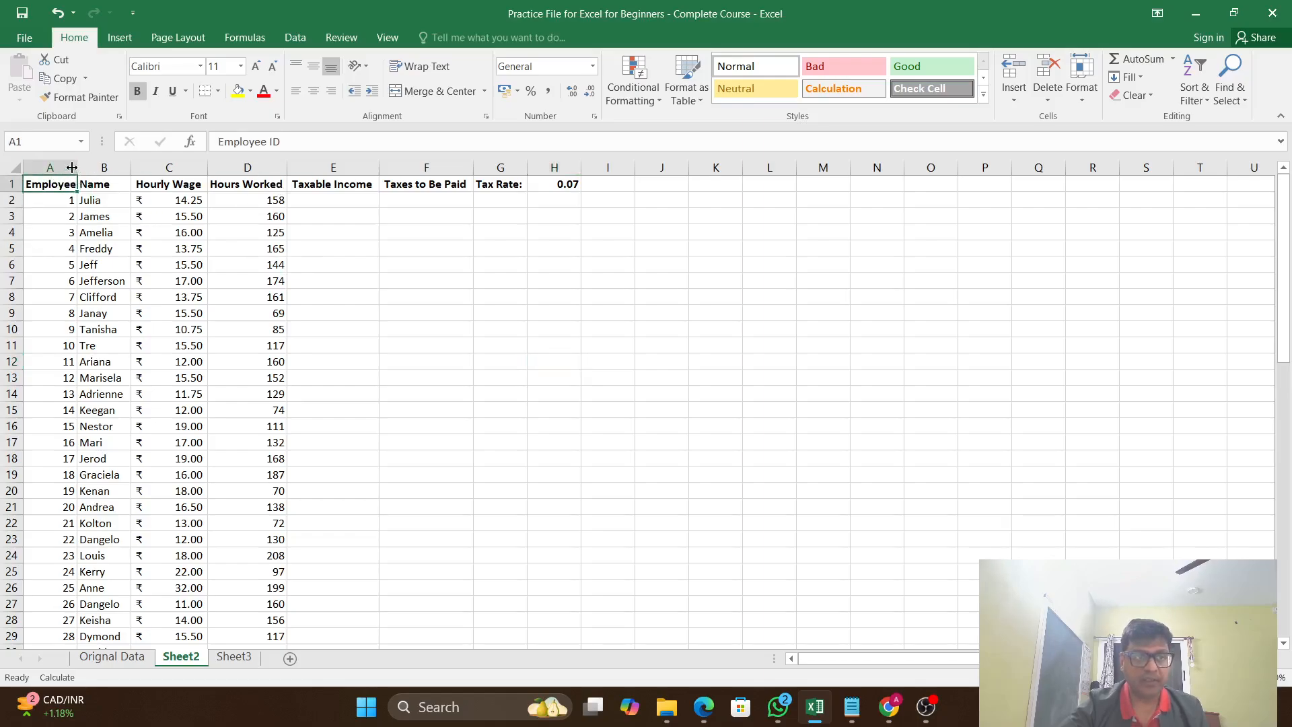
{"action": "double_click", "coordinate": [77, 167]}
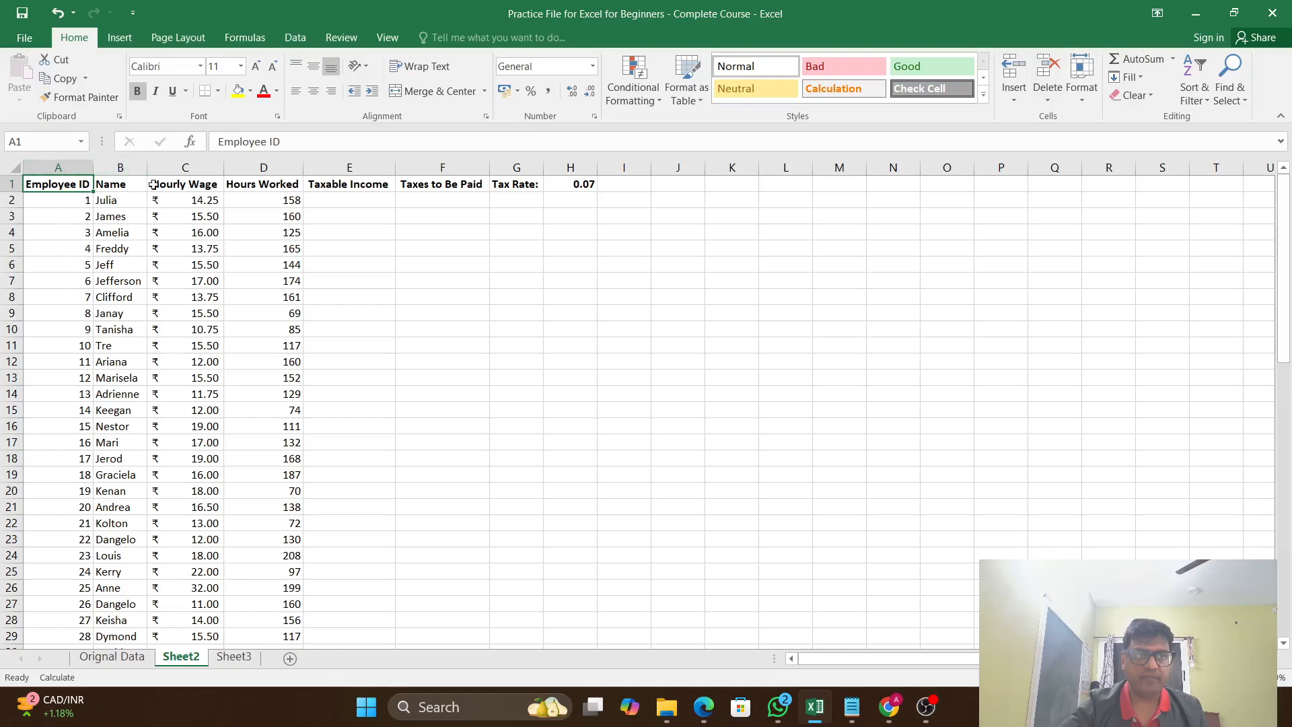
Calculate the Taxable Income in cell E2 with the formula =C2*D2 and fill it down to E4
{"action": "left_click", "coordinate": [199, 186]}
{"action": "left_click", "coordinate": [269, 185]}
{"action": "left_click", "coordinate": [341, 201]}
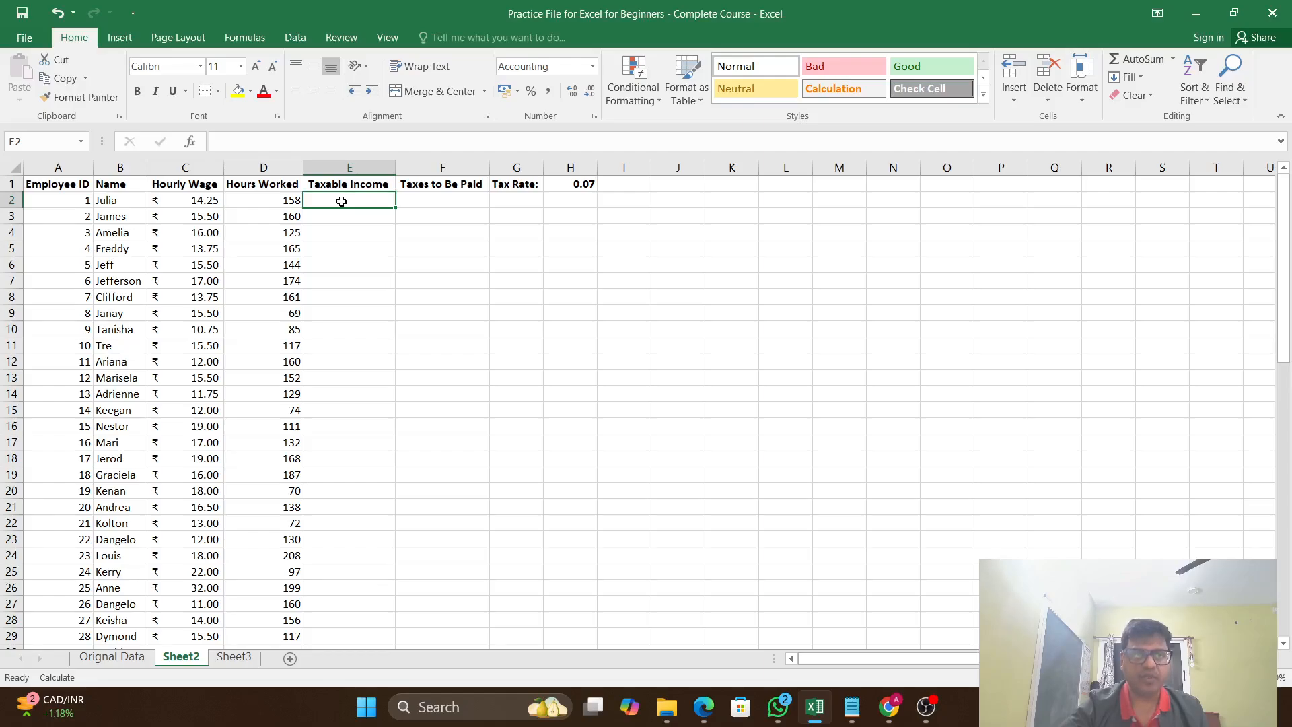
{"action": "type", "text": "="}
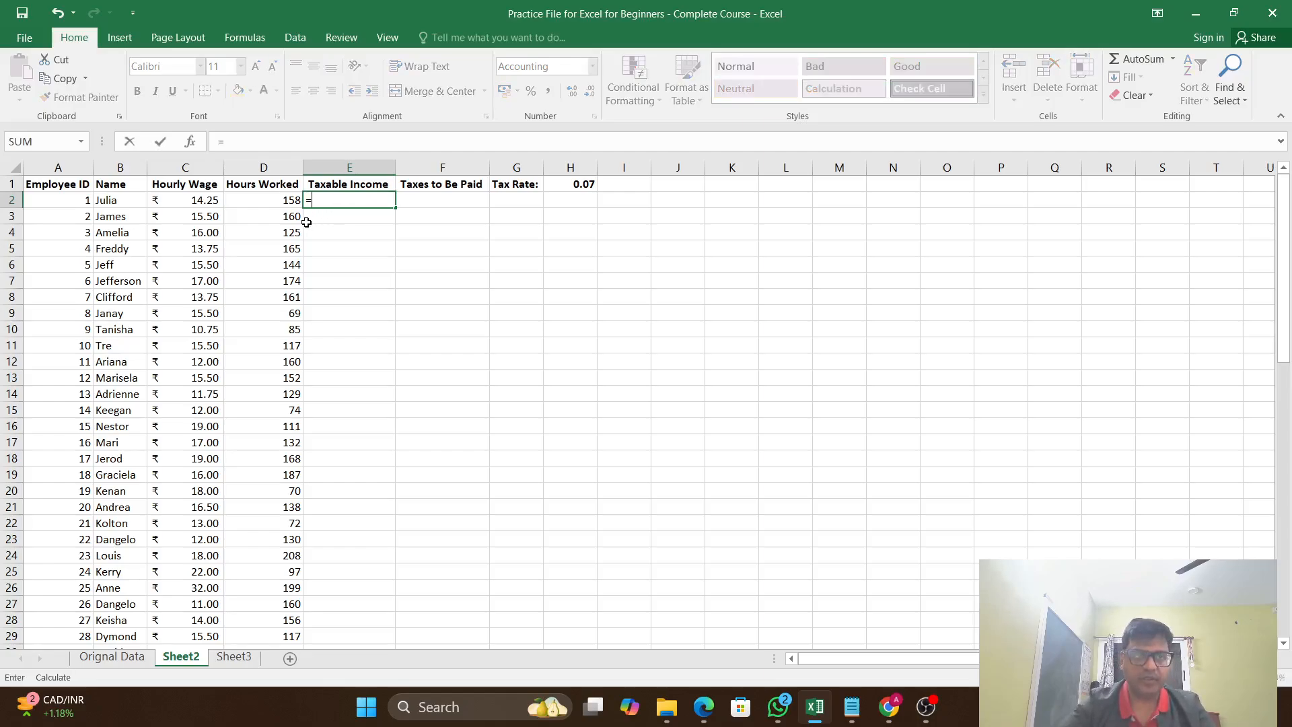
{"action": "left_click", "coordinate": [193, 200]}
{"action": "type", "text": "*"}
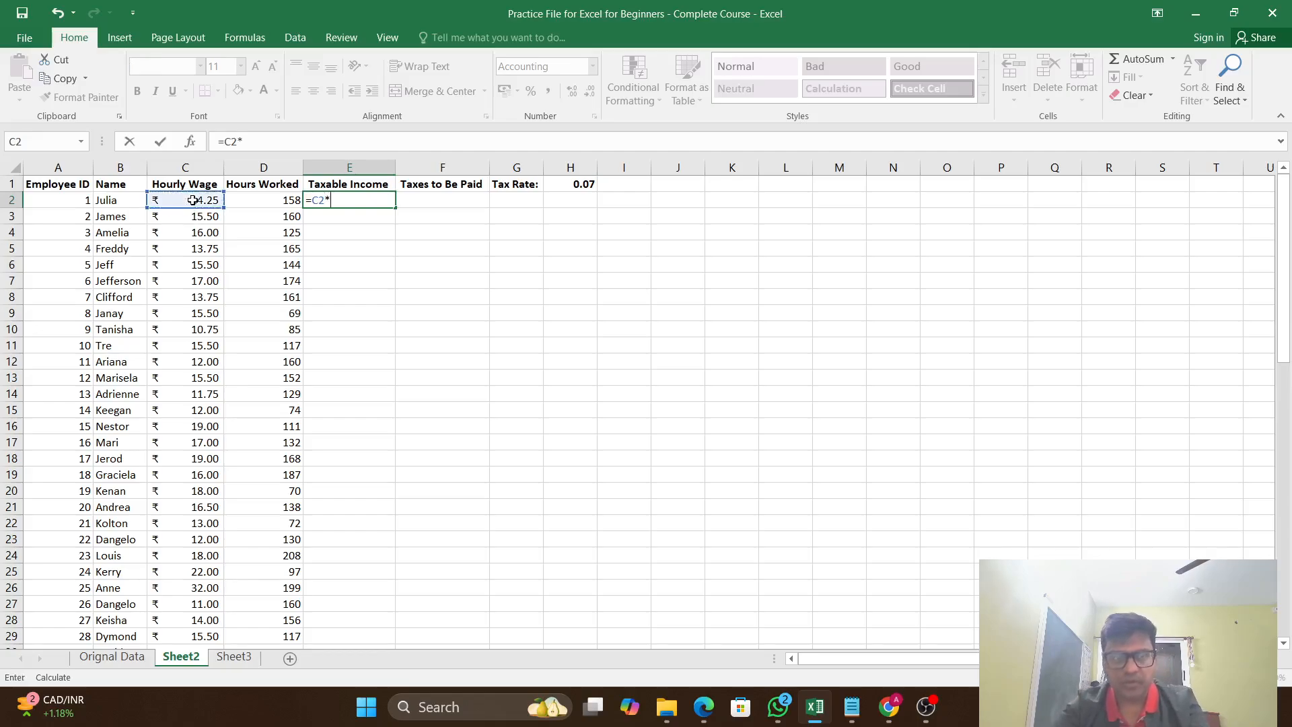
{"action": "left_click", "coordinate": [244, 200]}
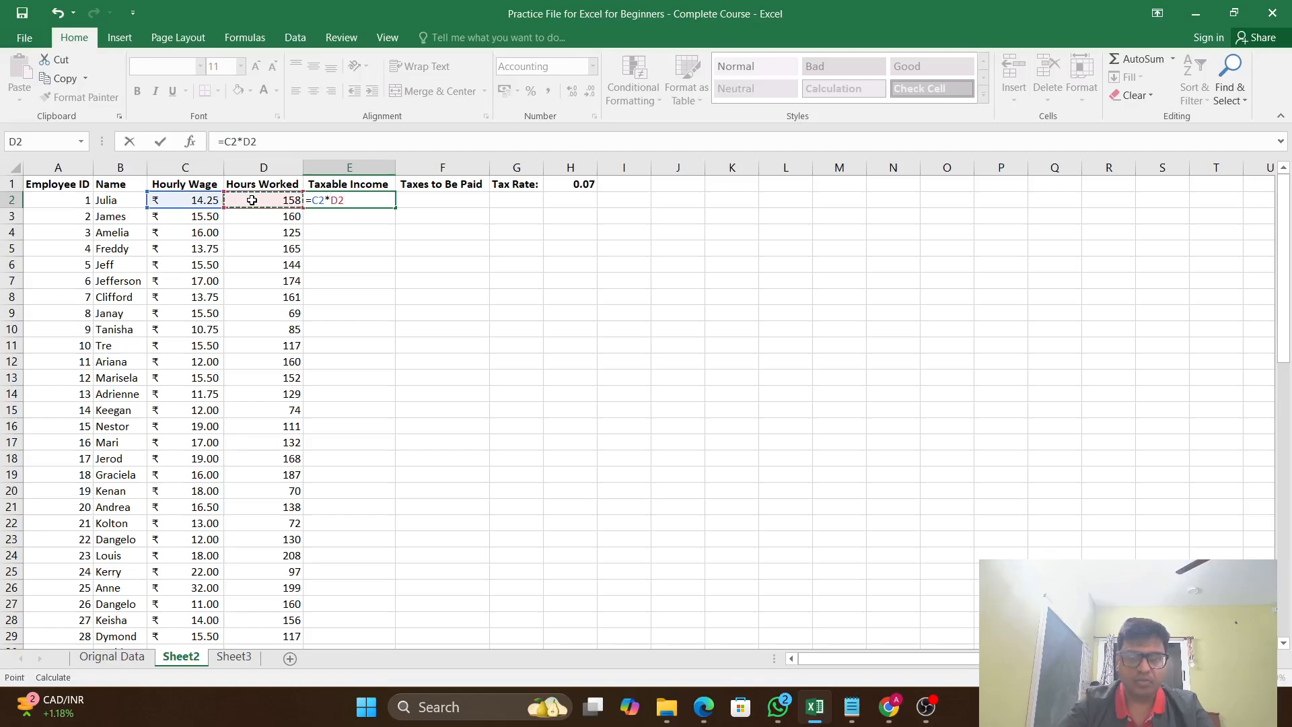
{"action": "key", "text": "ctrl+Return"}
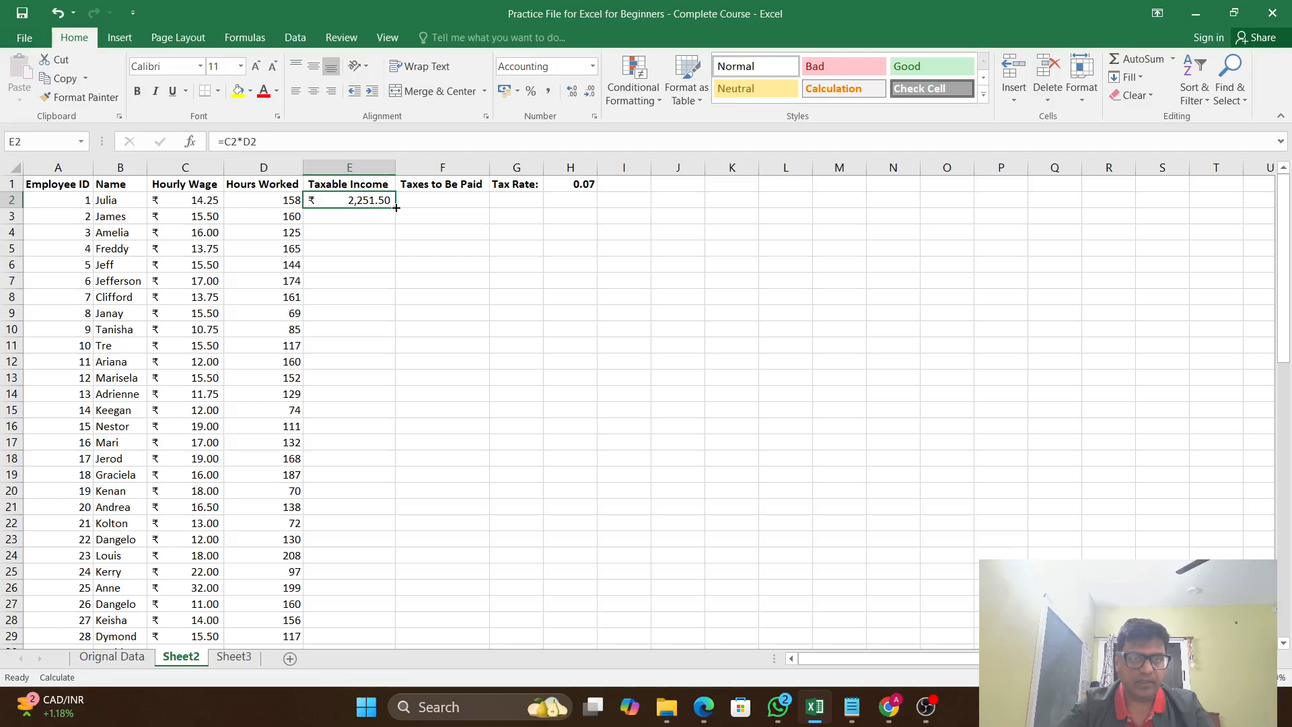
{"action": "left_click_drag", "start_coordinate": [396, 210], "coordinate": [400, 242]}
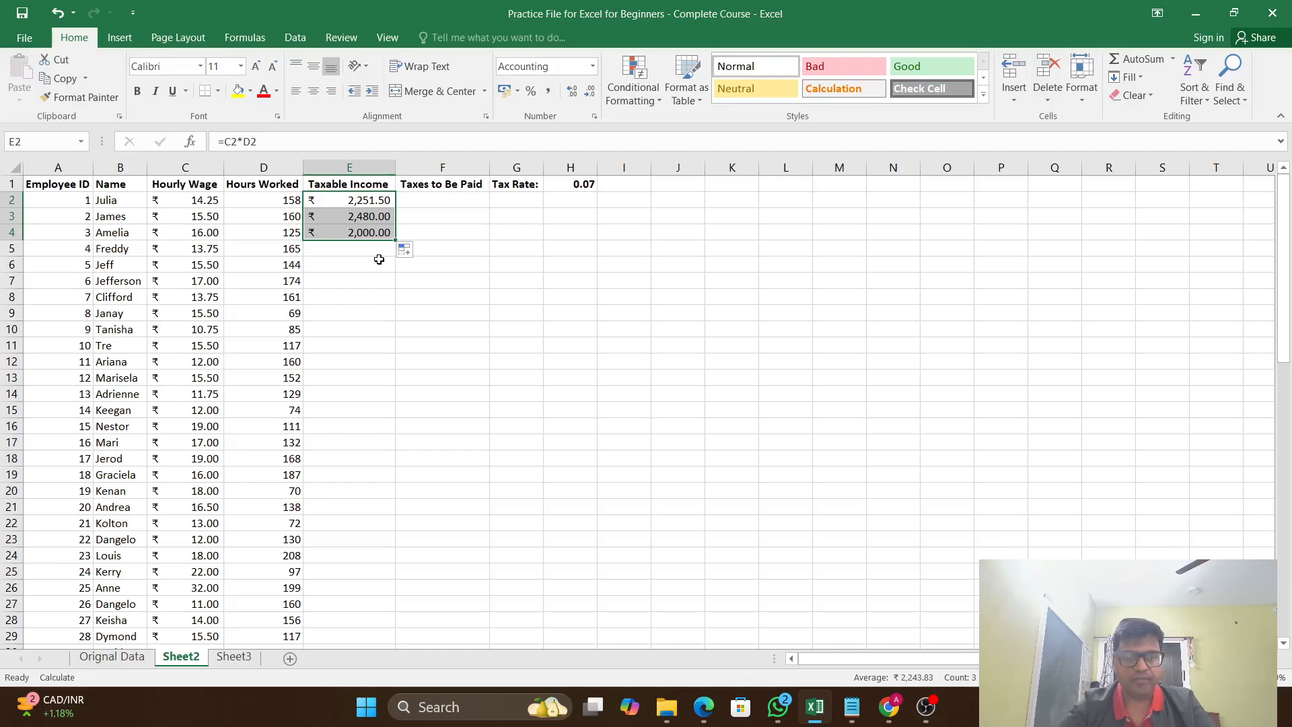
Undo the partial fill and copy the Taxable Income formula from E2 down to the last employee in row 71
{"action": "key", "text": "ctrl+z"}
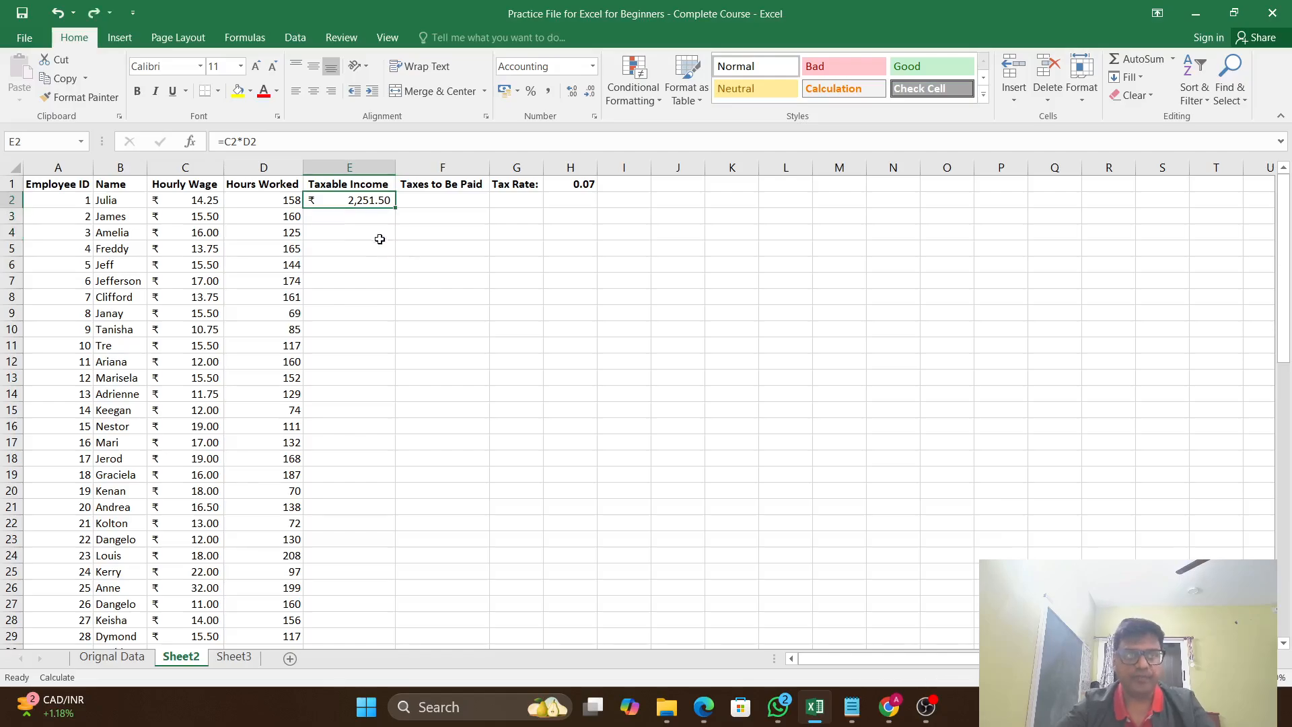
{"action": "double_click", "coordinate": [396, 208]}
{"action": "scroll", "coordinate": [349, 330], "scroll_direction": "down", "scroll_amount": 13}
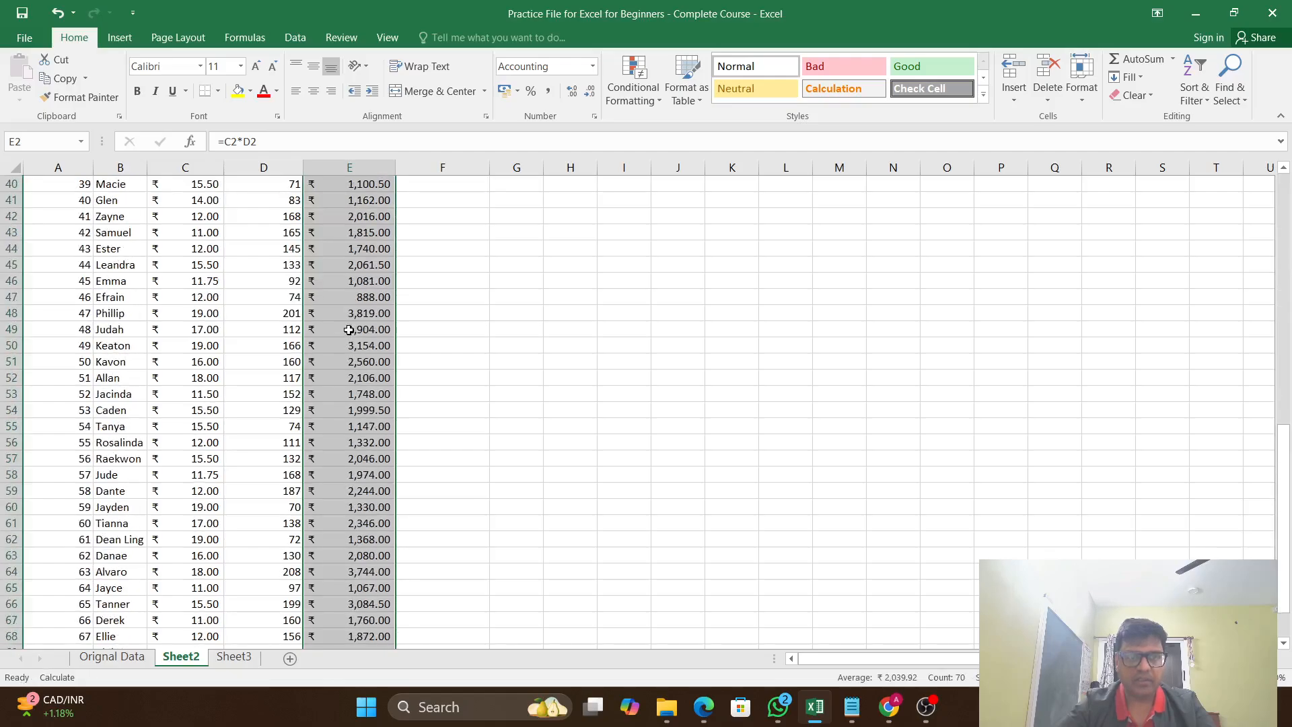
{"action": "scroll", "coordinate": [350, 329], "scroll_direction": "down", "scroll_amount": 10}
{"action": "scroll", "coordinate": [349, 330], "scroll_direction": "up", "scroll_amount": 20}
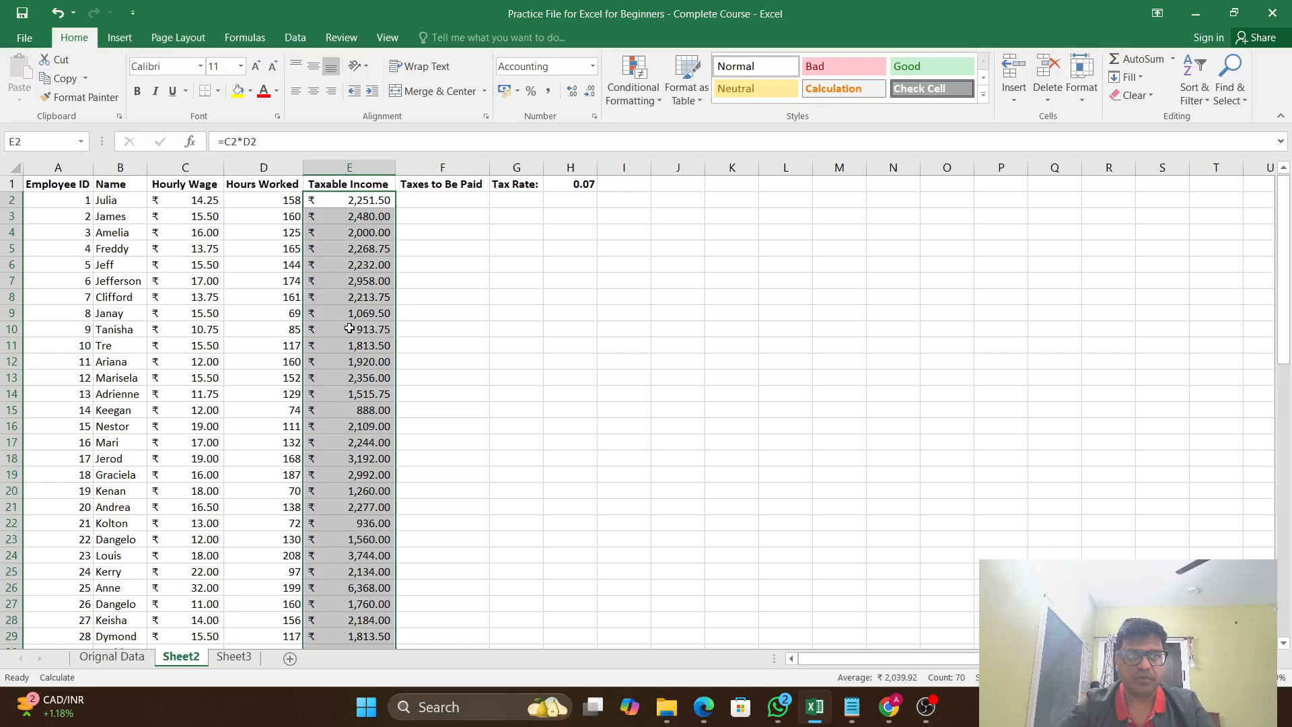
{"action": "scroll", "coordinate": [349, 328], "scroll_direction": "down", "scroll_amount": 8}
{"action": "scroll", "coordinate": [350, 329], "scroll_direction": "up", "scroll_amount": 8}
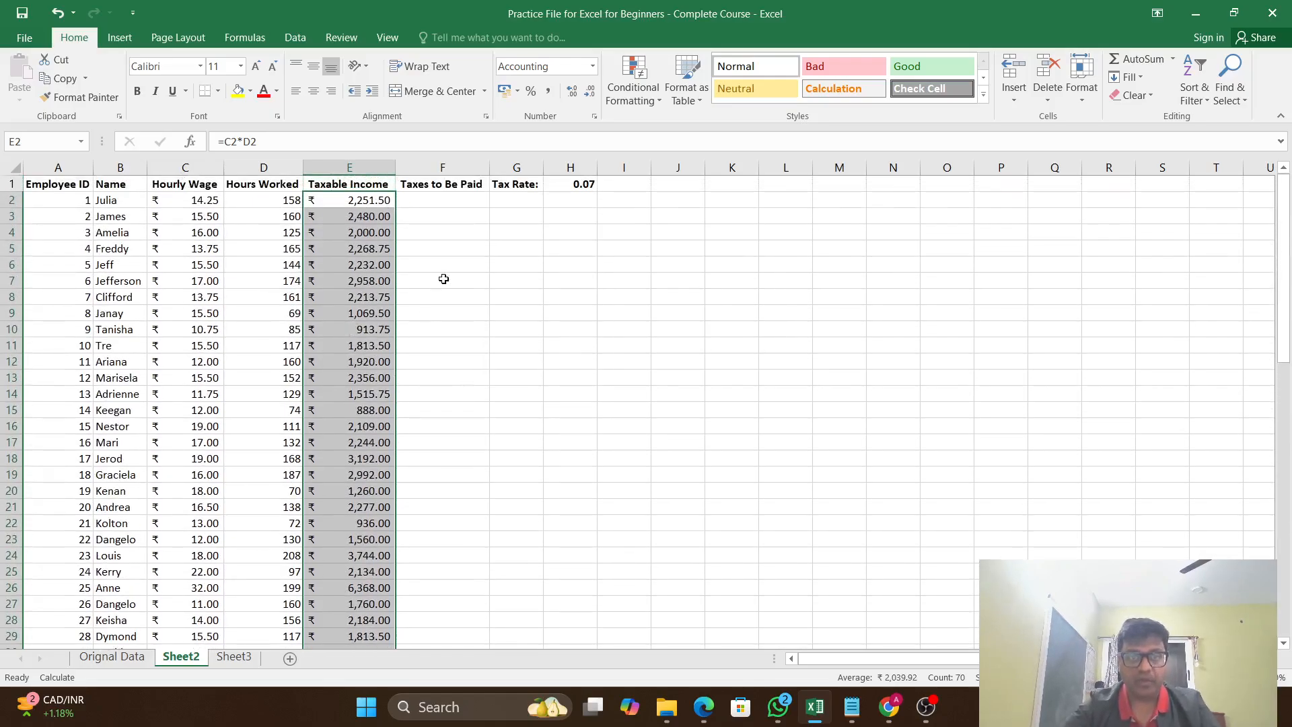
Calculate the Taxes to Be Paid in cell F2 with the formula =E2*H1
{"action": "left_click", "coordinate": [426, 199]}
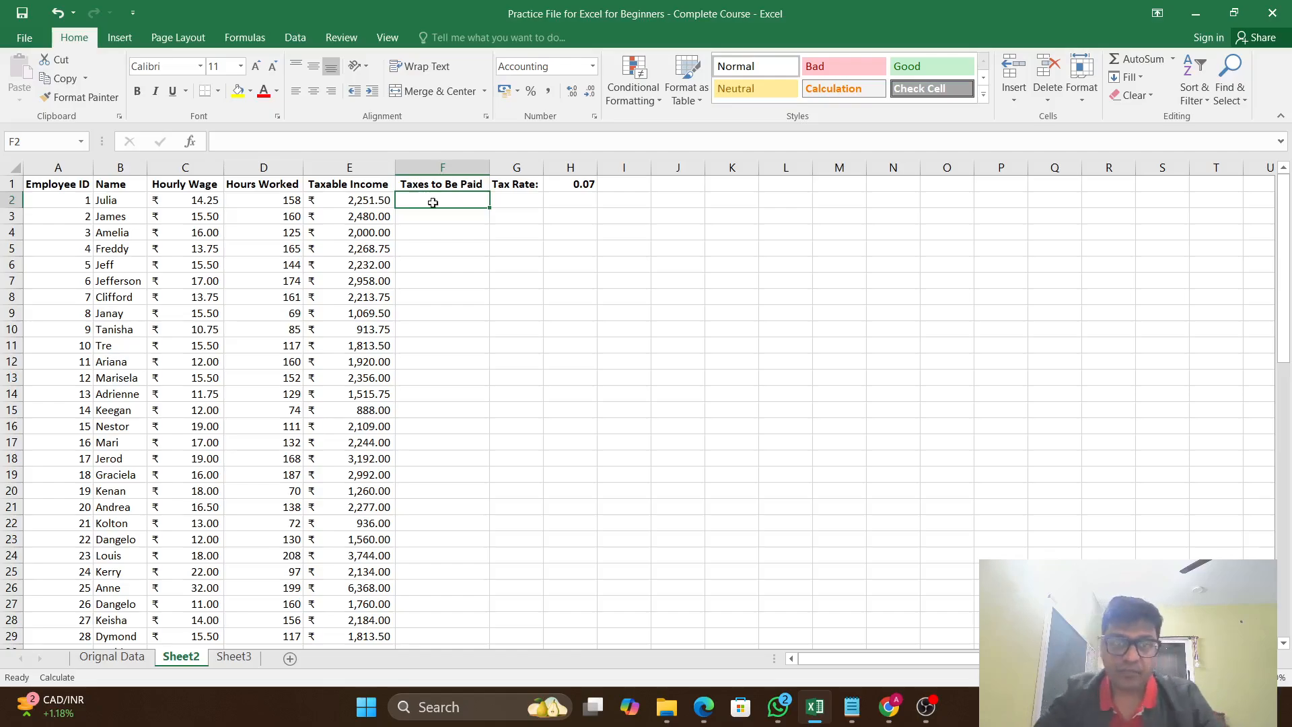
{"action": "left_click", "coordinate": [573, 183]}
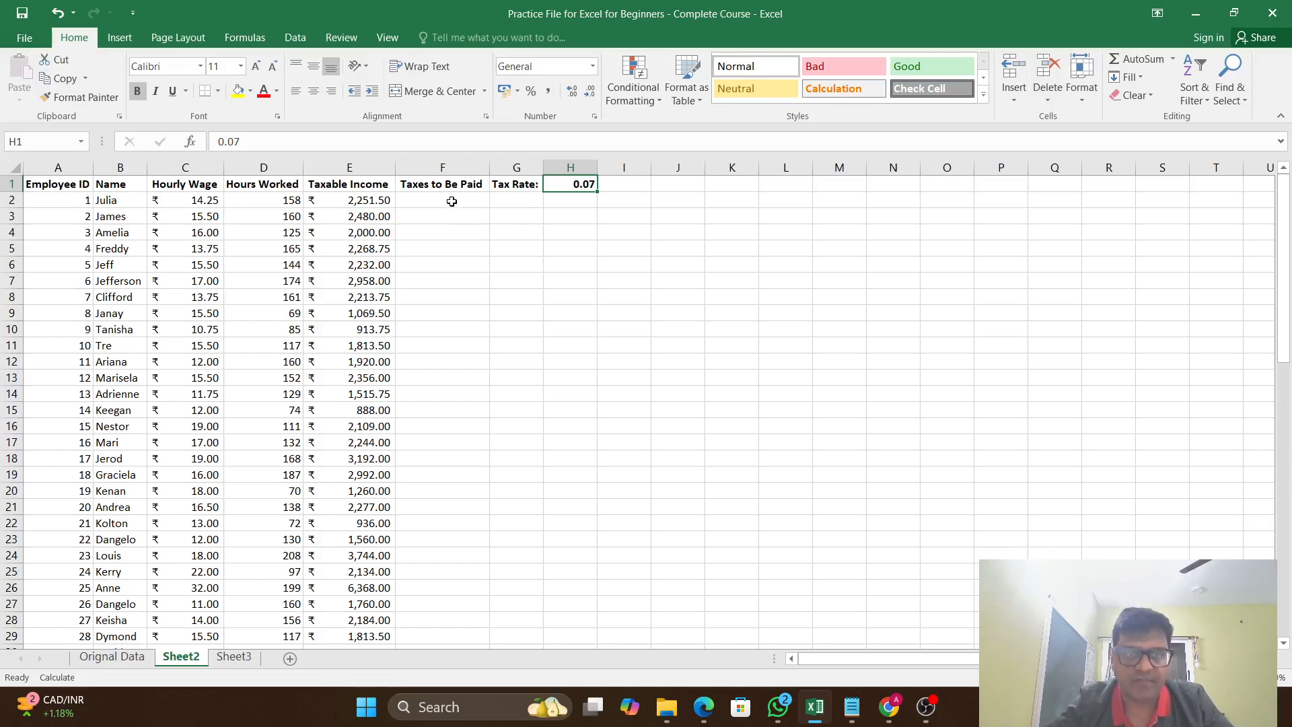
{"action": "left_click", "coordinate": [360, 200]}
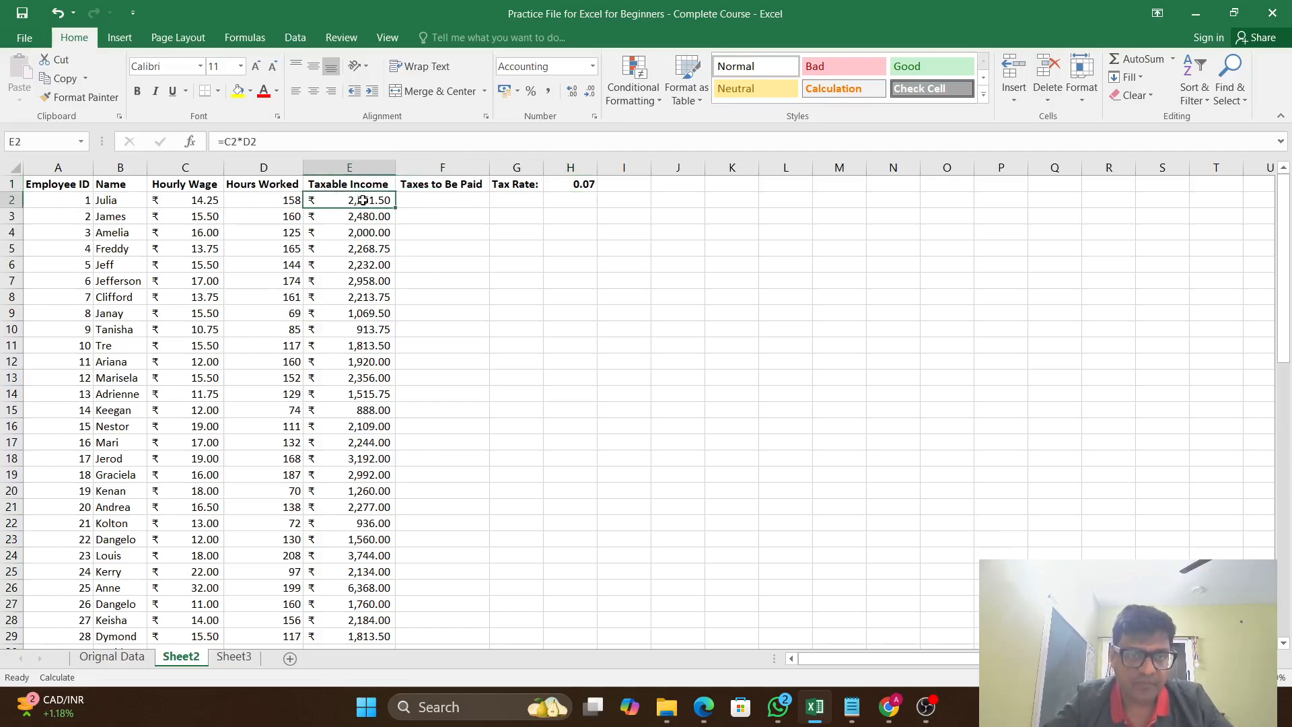
{"action": "left_click", "coordinate": [447, 201]}
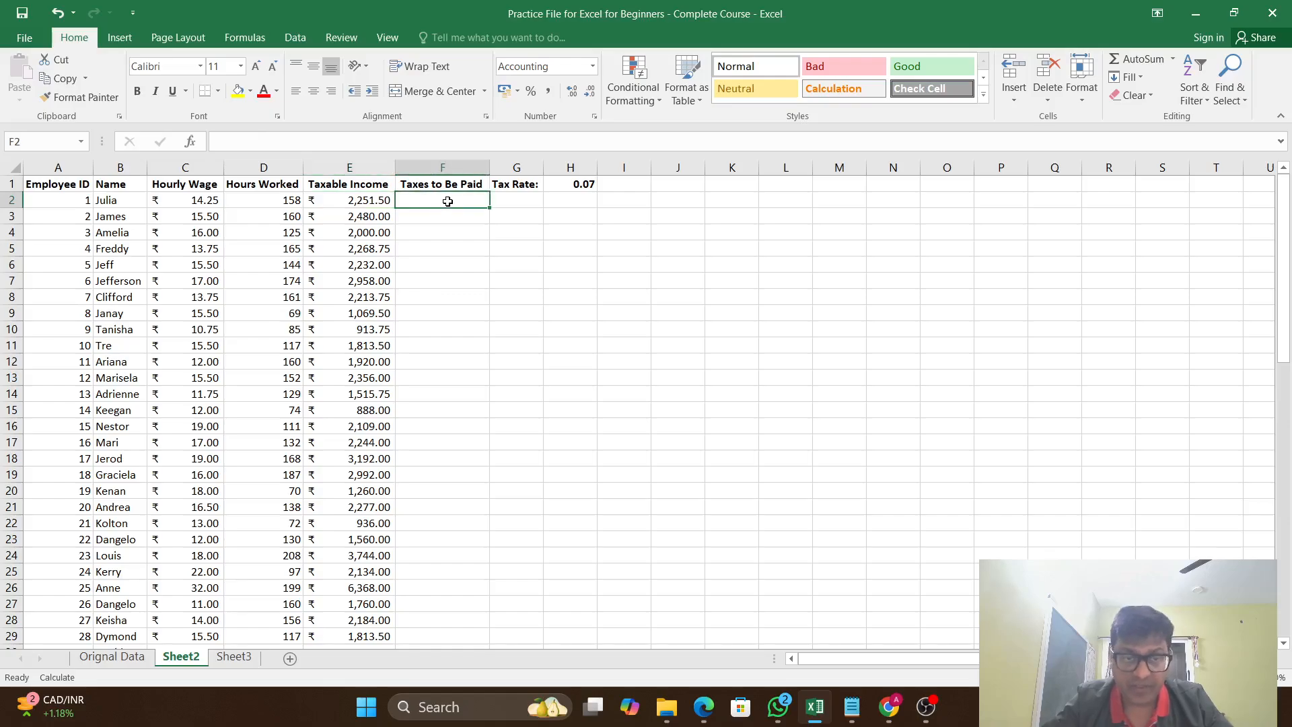
{"action": "type", "text": "="}
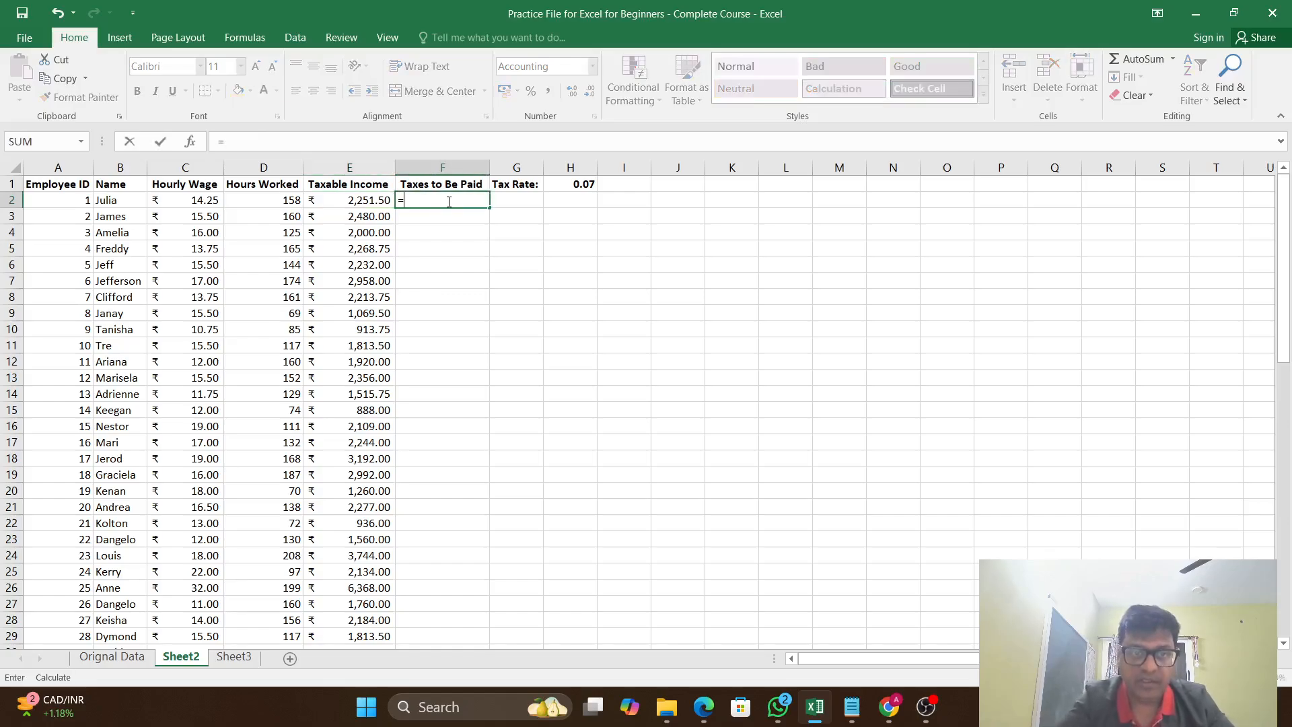
{"action": "left_click", "coordinate": [352, 202]}
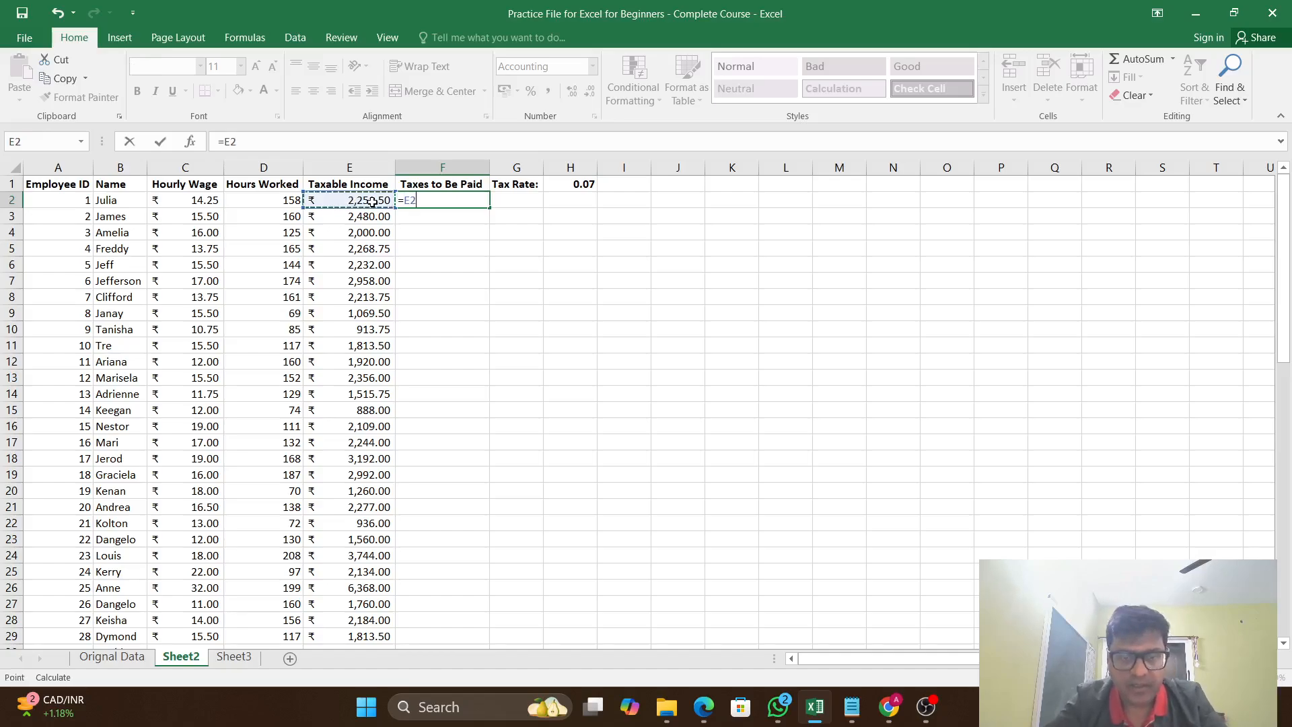
{"action": "type", "text": "*"}
{"action": "left_click", "coordinate": [580, 186]}
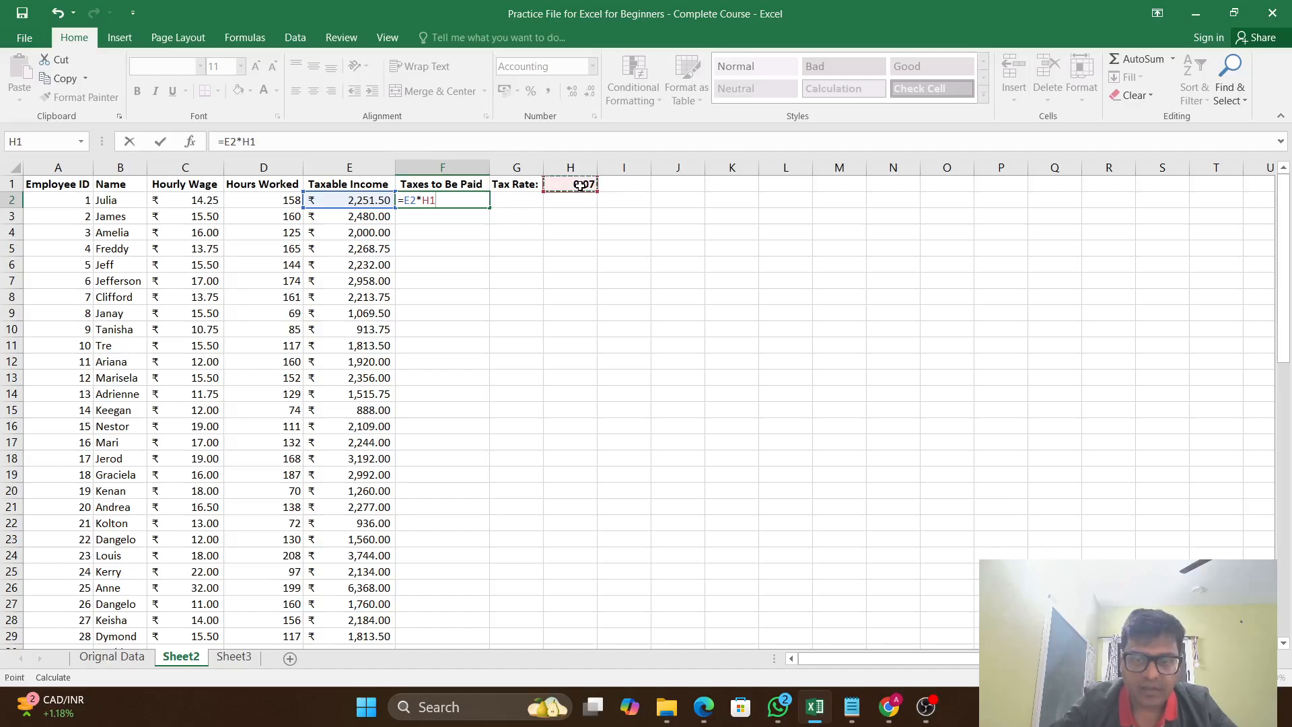
{"action": "key", "text": "Return"}
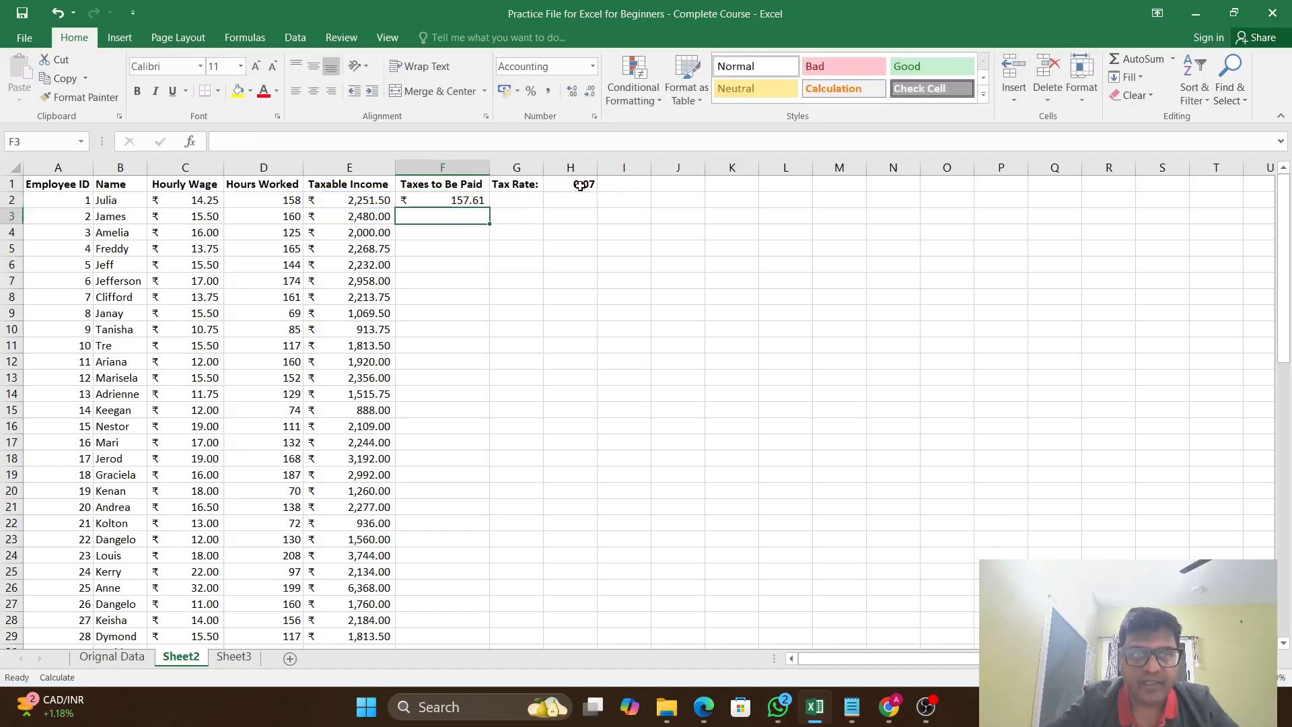
Highlight cell F2 on the Orignal Data sheet with a yellow fill, and return to Sheet2
{"action": "left_click", "coordinate": [432, 200]}
{"action": "left_click", "coordinate": [111, 657]}
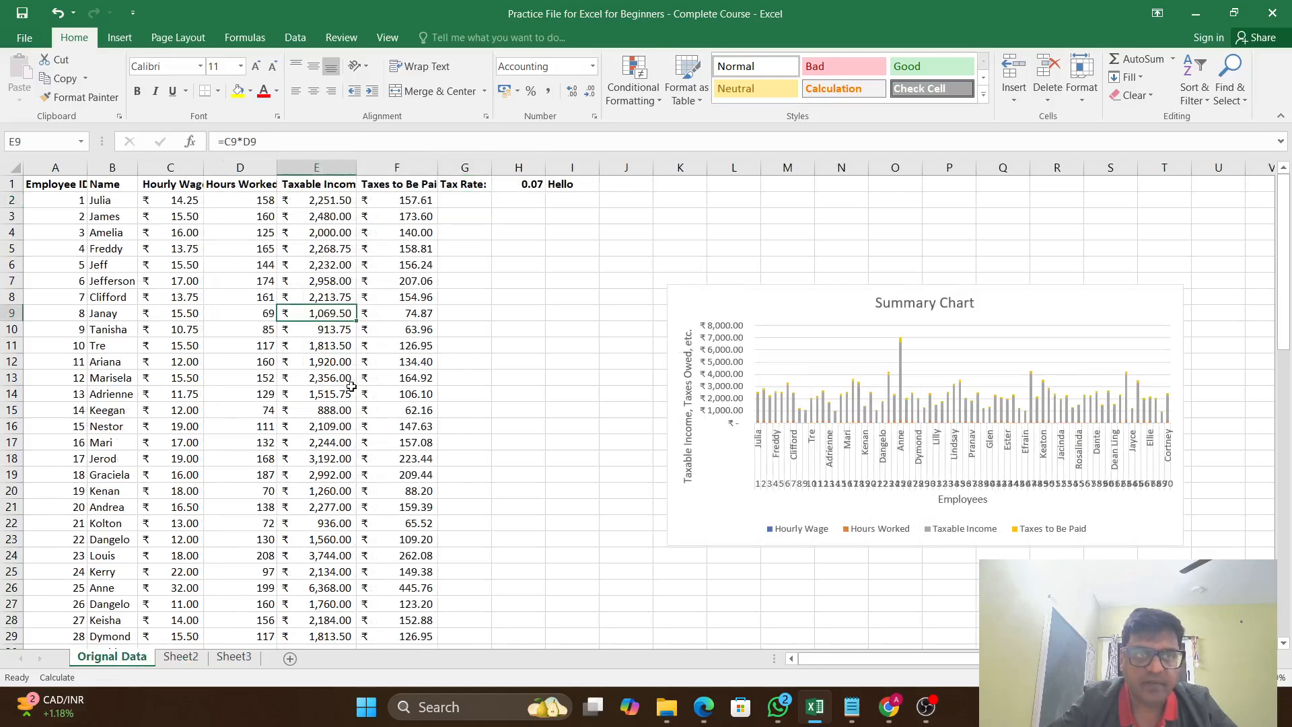
{"action": "left_click", "coordinate": [390, 202]}
{"action": "left_click", "coordinate": [238, 90]}
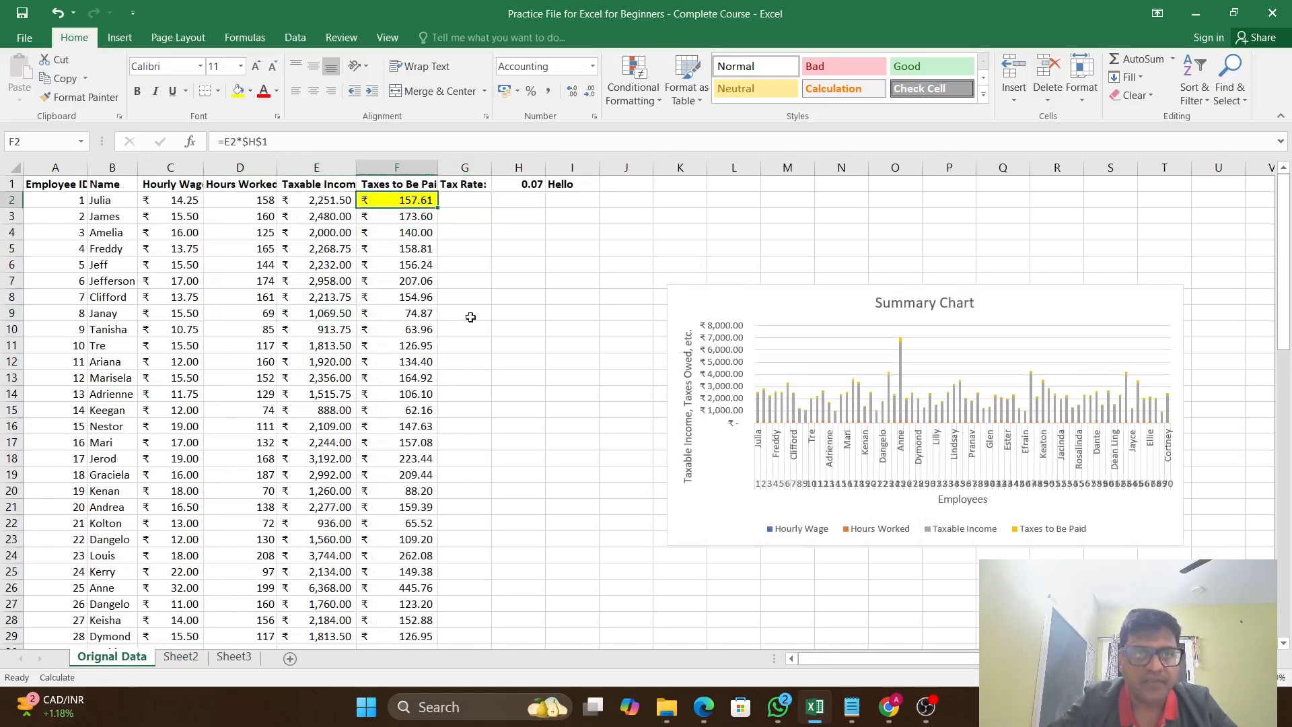
{"action": "left_click", "coordinate": [182, 657]}
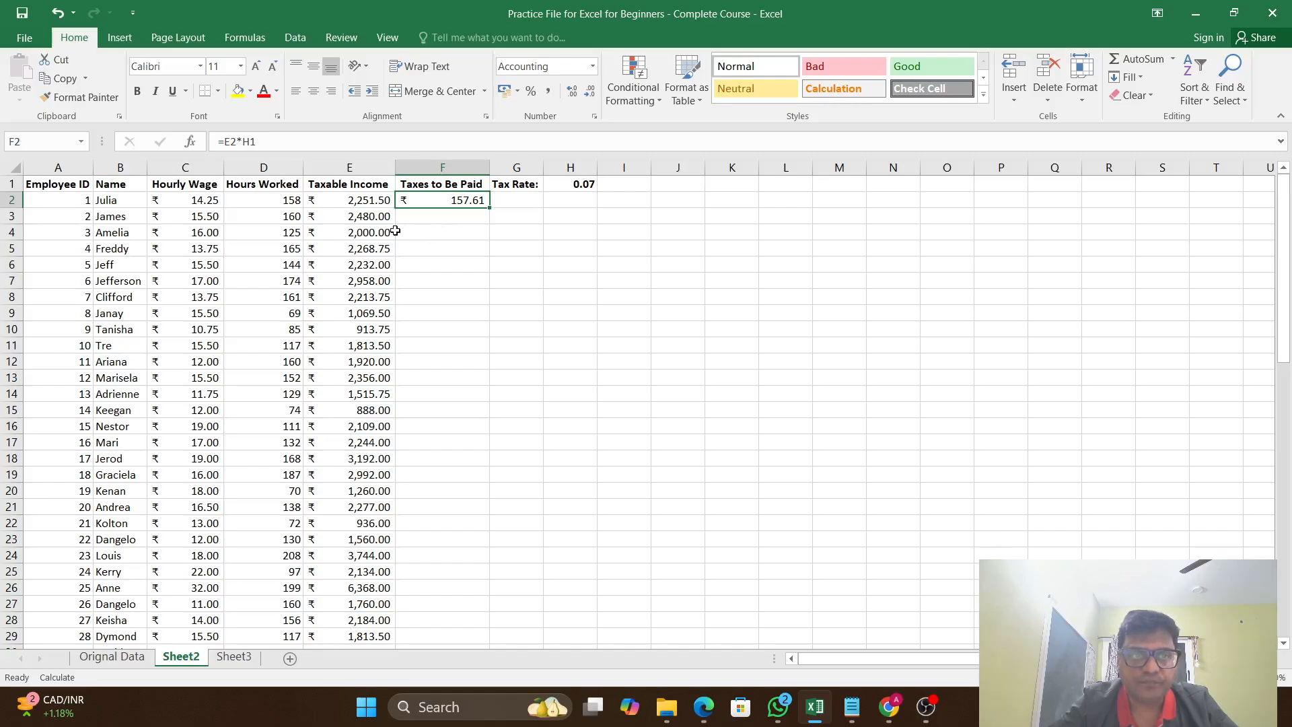
Try to fill the relative-reference formula =E2*H1 from F2 down the Taxes to Be Paid column
{"action": "left_click", "coordinate": [455, 218]}
{"action": "left_click", "coordinate": [444, 202]}
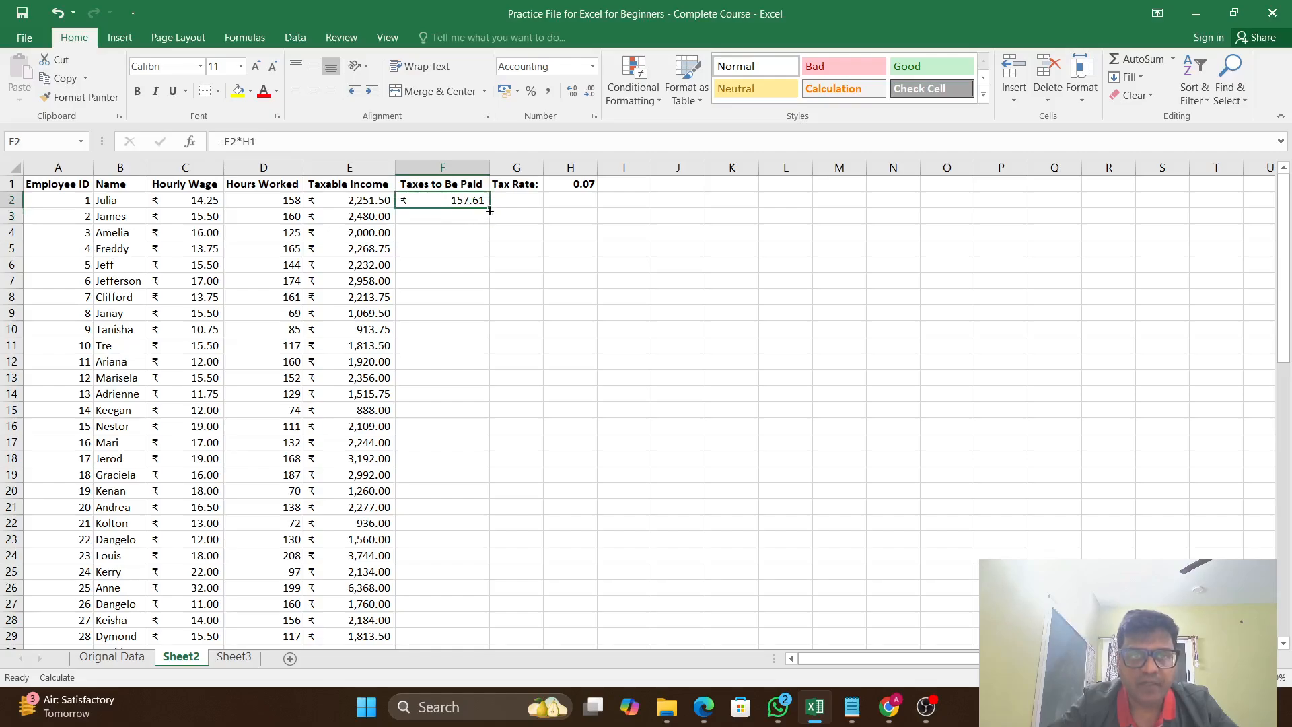
{"action": "left_click", "coordinate": [351, 167]}
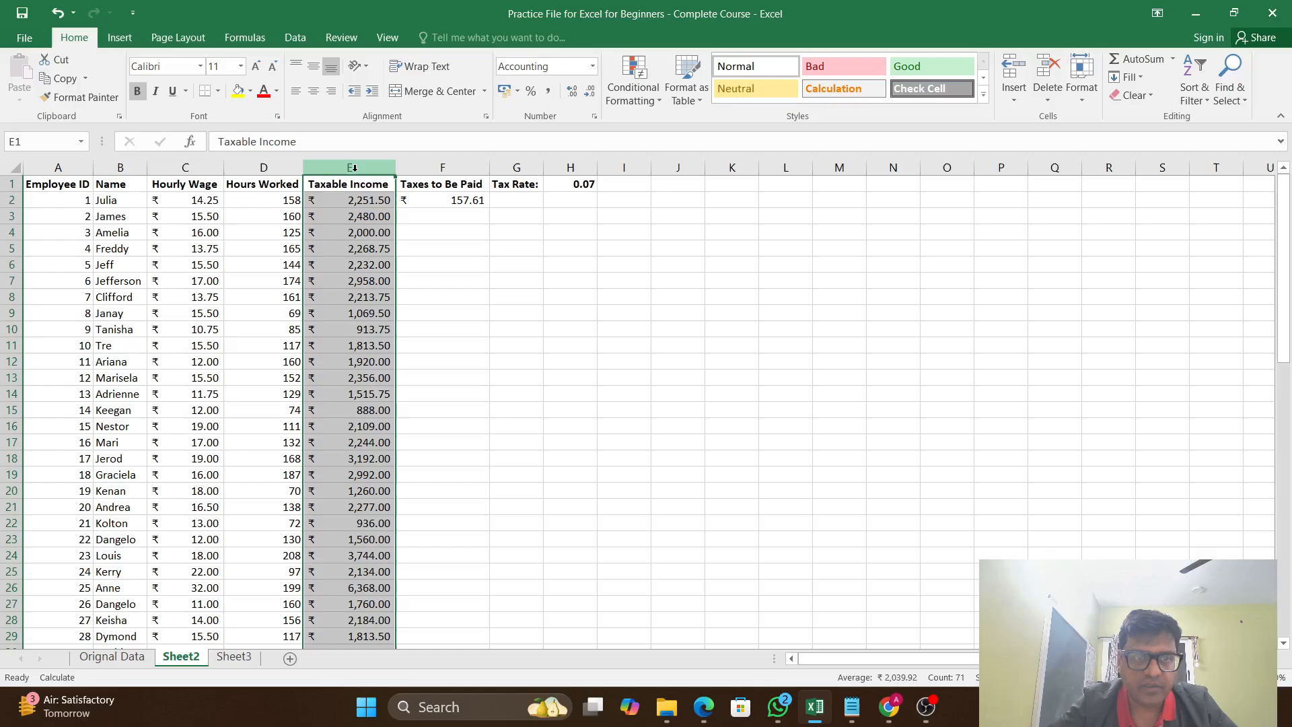
{"action": "left_click", "coordinate": [447, 223]}
{"action": "left_click", "coordinate": [475, 202]}
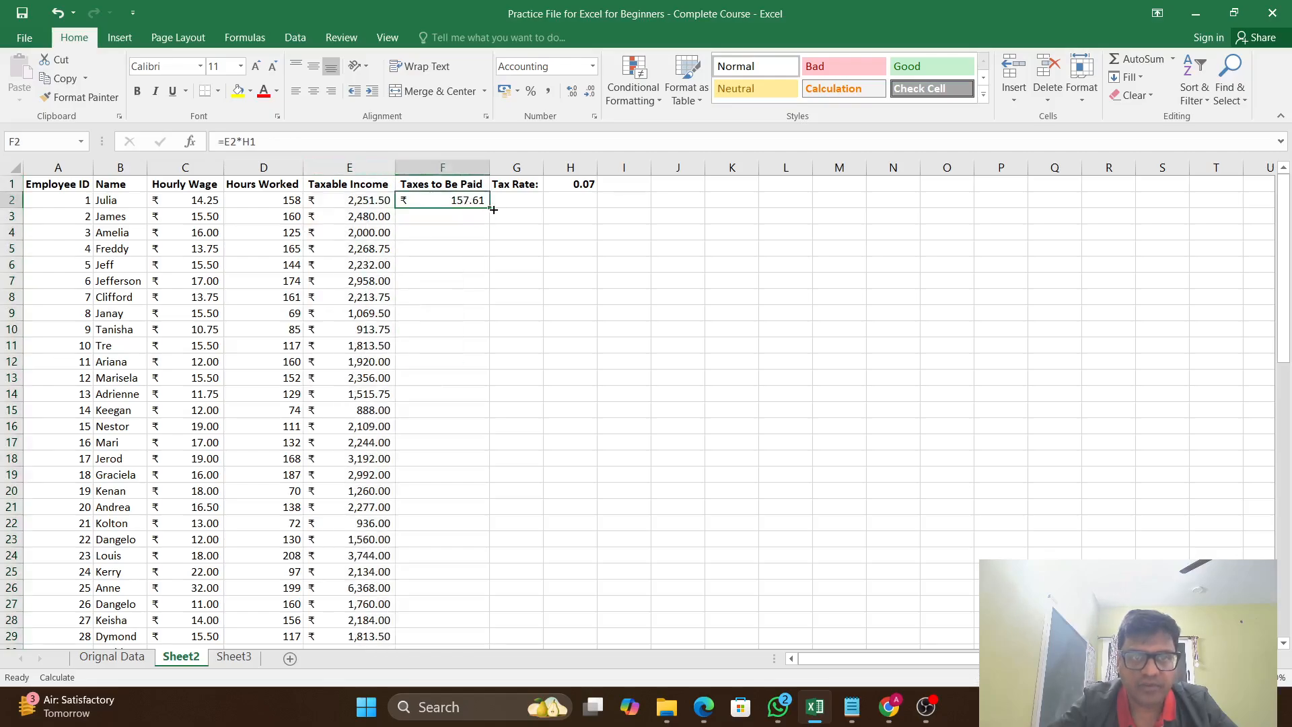
{"action": "double_click", "coordinate": [488, 211]}
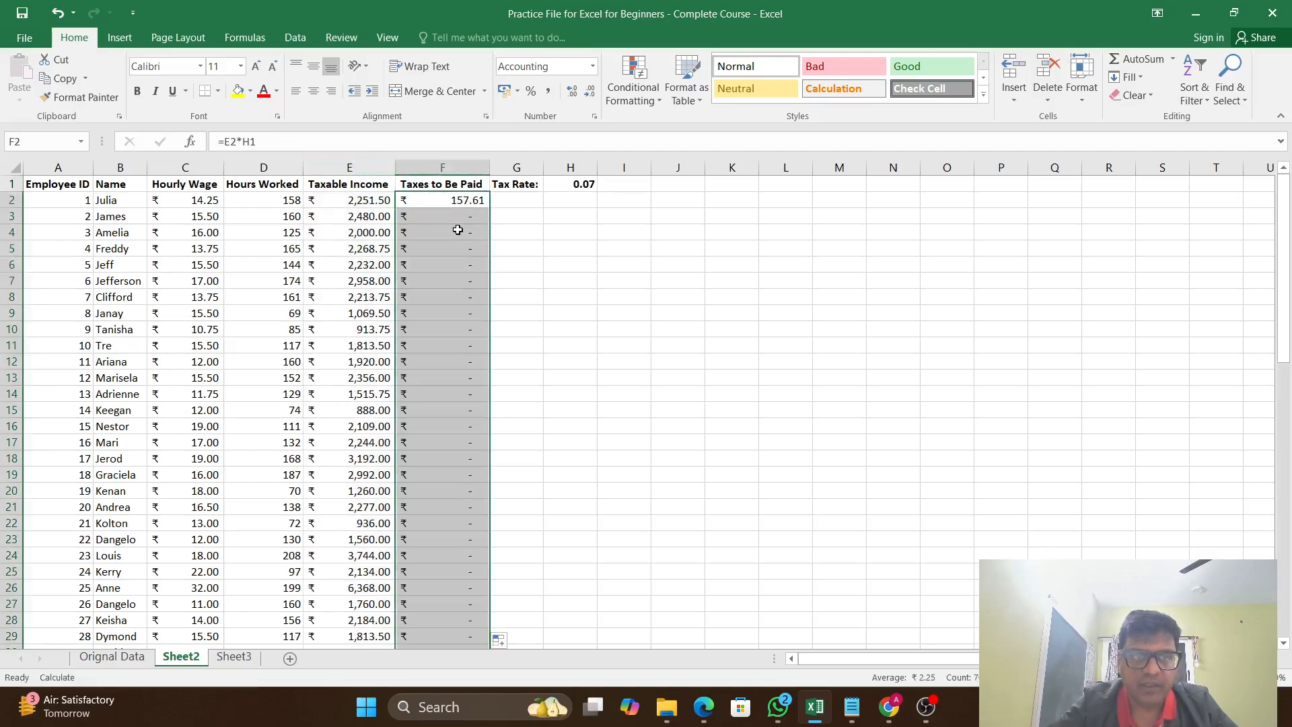
Inspect the cell references of the copied formula in F3, and undo the fill of the Taxes to Be Paid column
{"action": "left_click", "coordinate": [460, 220]}
{"action": "double_click", "coordinate": [461, 220]}
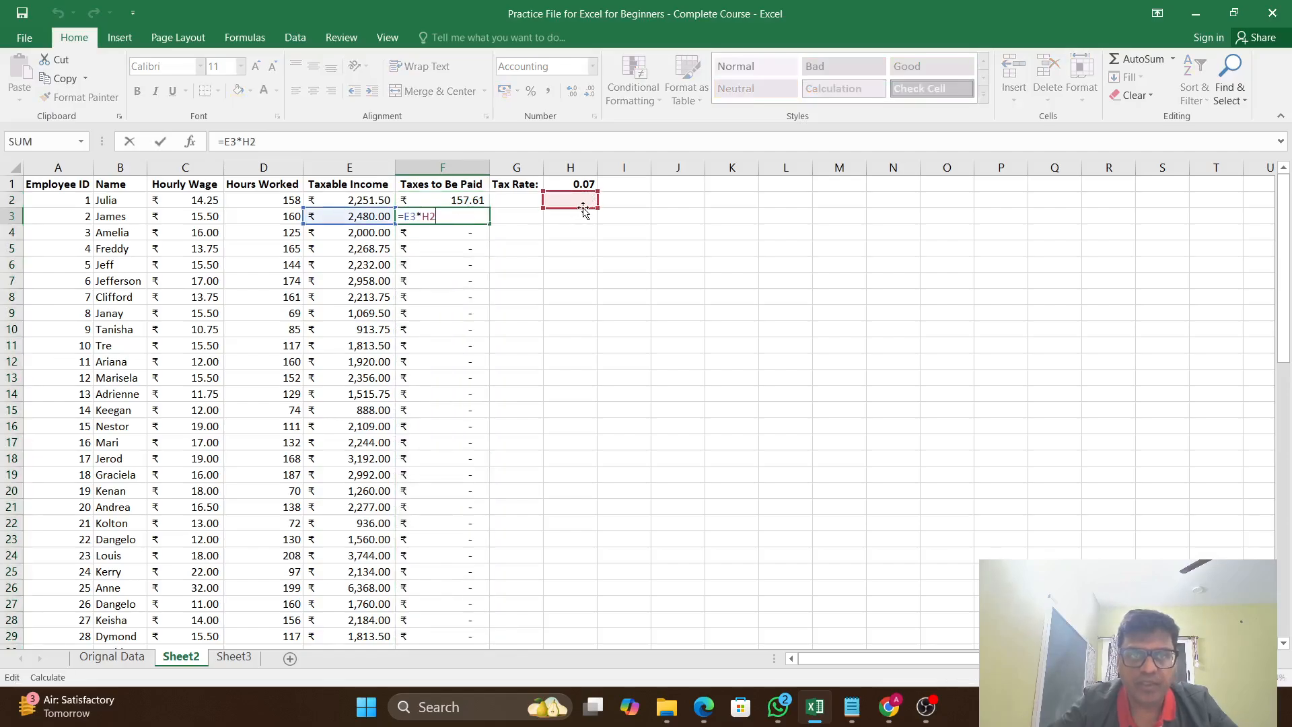
{"action": "key", "text": "Escape"}
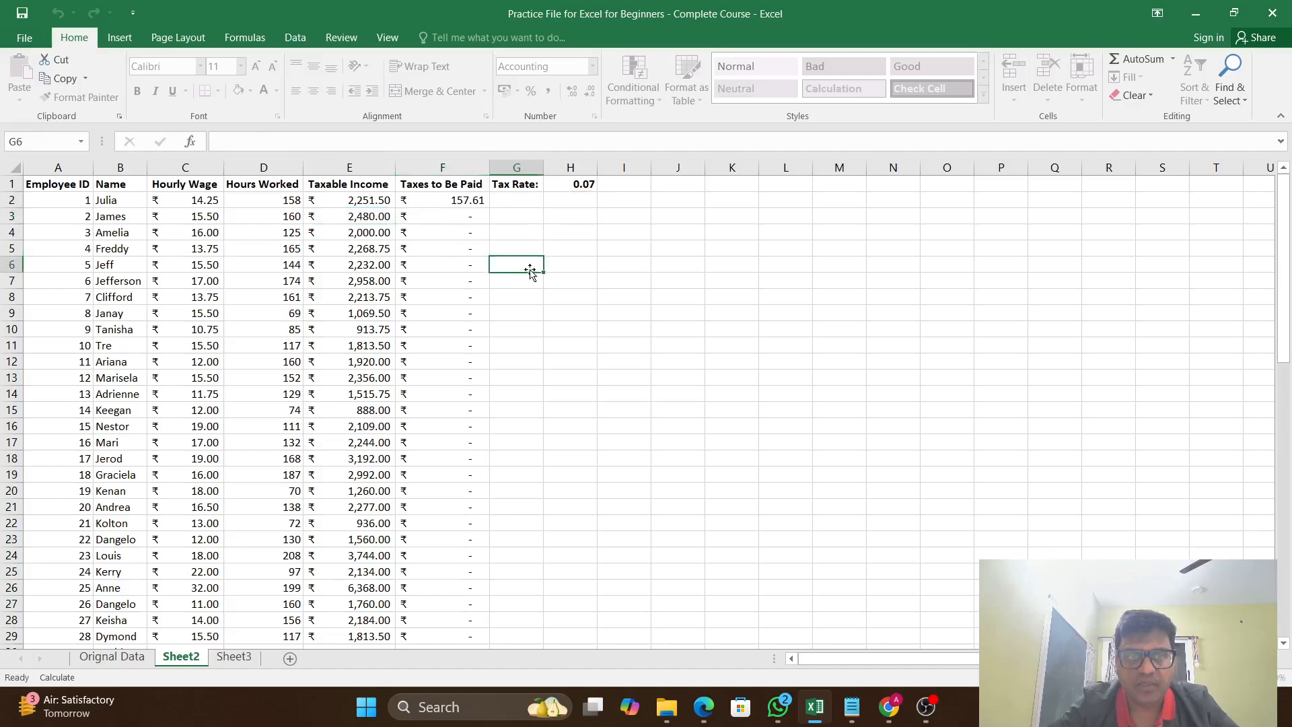
{"action": "key", "text": "ctrl+z"}
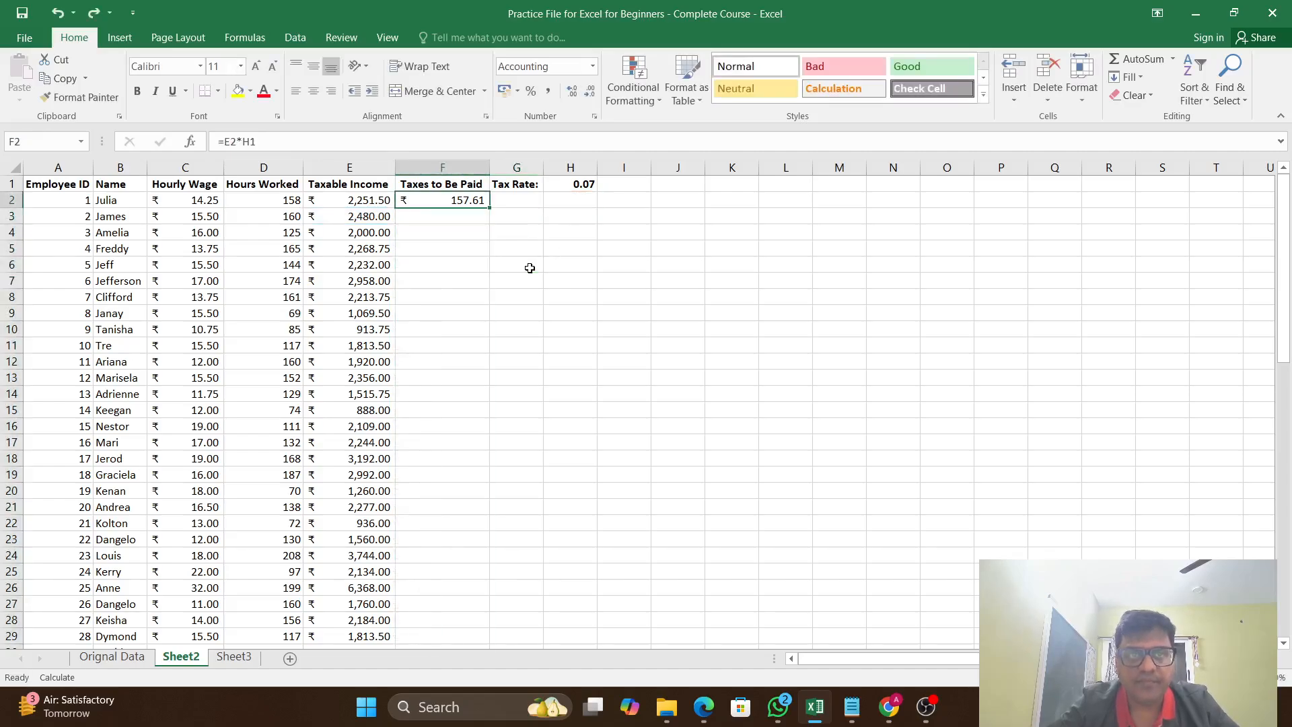
Make the tax rate reference in F2 absolute by changing the formula to =E2*$H$1
{"action": "left_click", "coordinate": [434, 218]}
{"action": "left_click", "coordinate": [438, 201]}
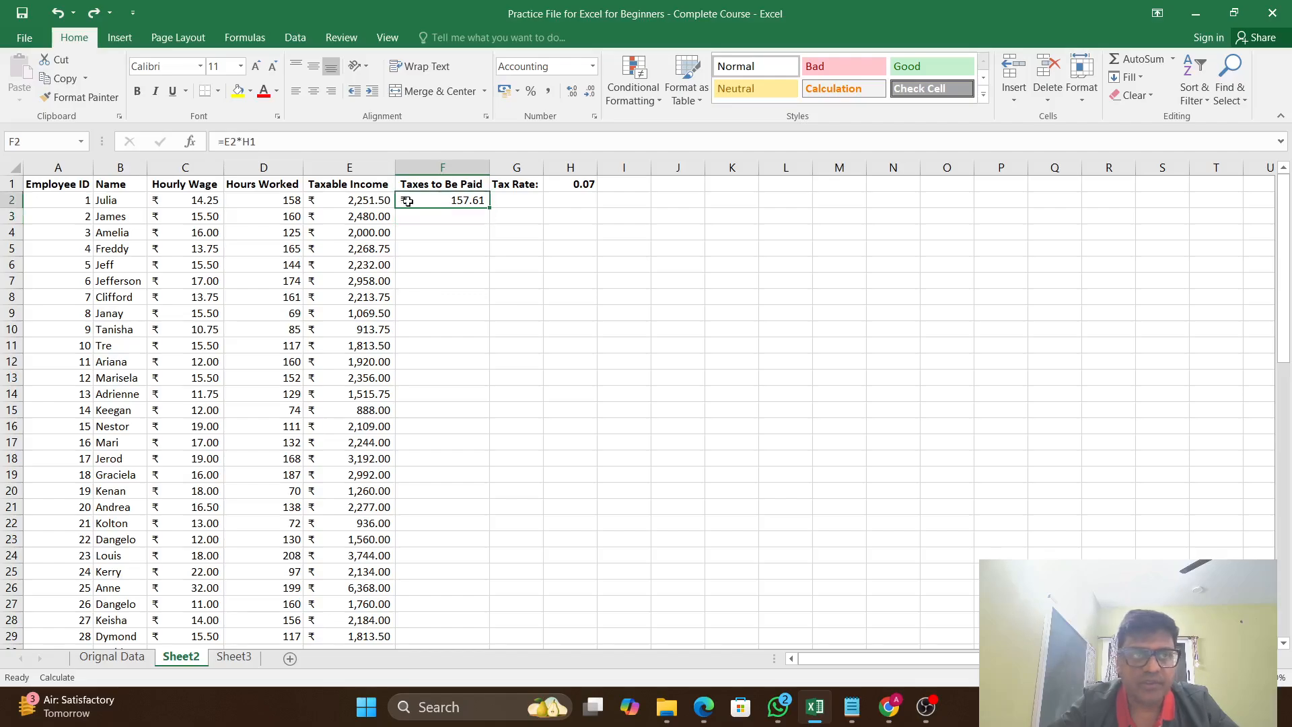
{"action": "left_click", "coordinate": [273, 142]}
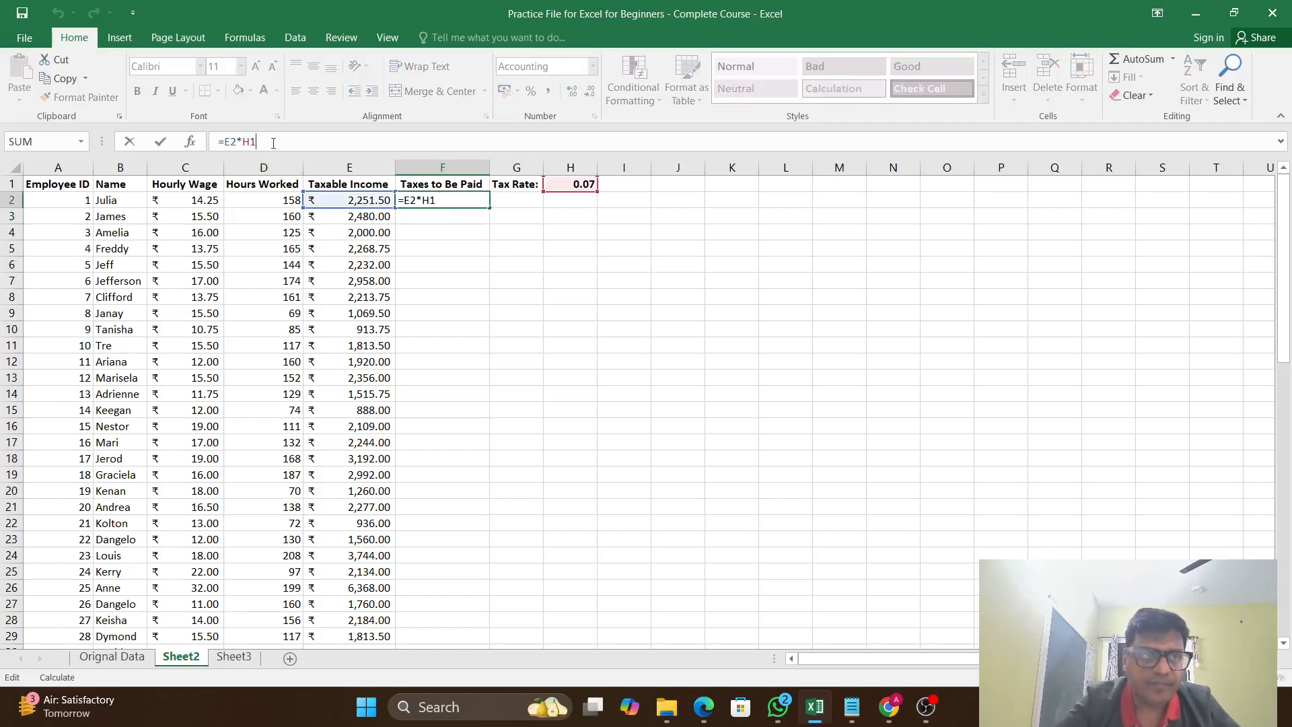
{"action": "key", "text": "Left"}
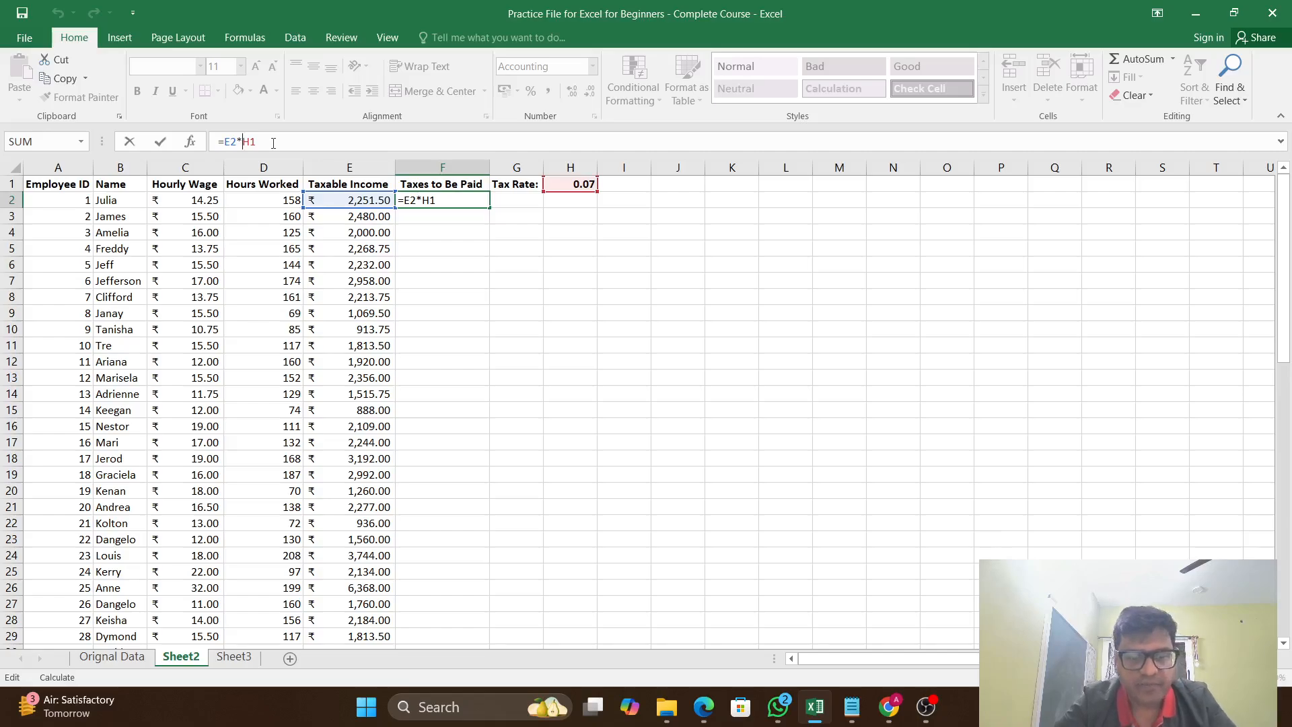
{"action": "type", "text": "$"}
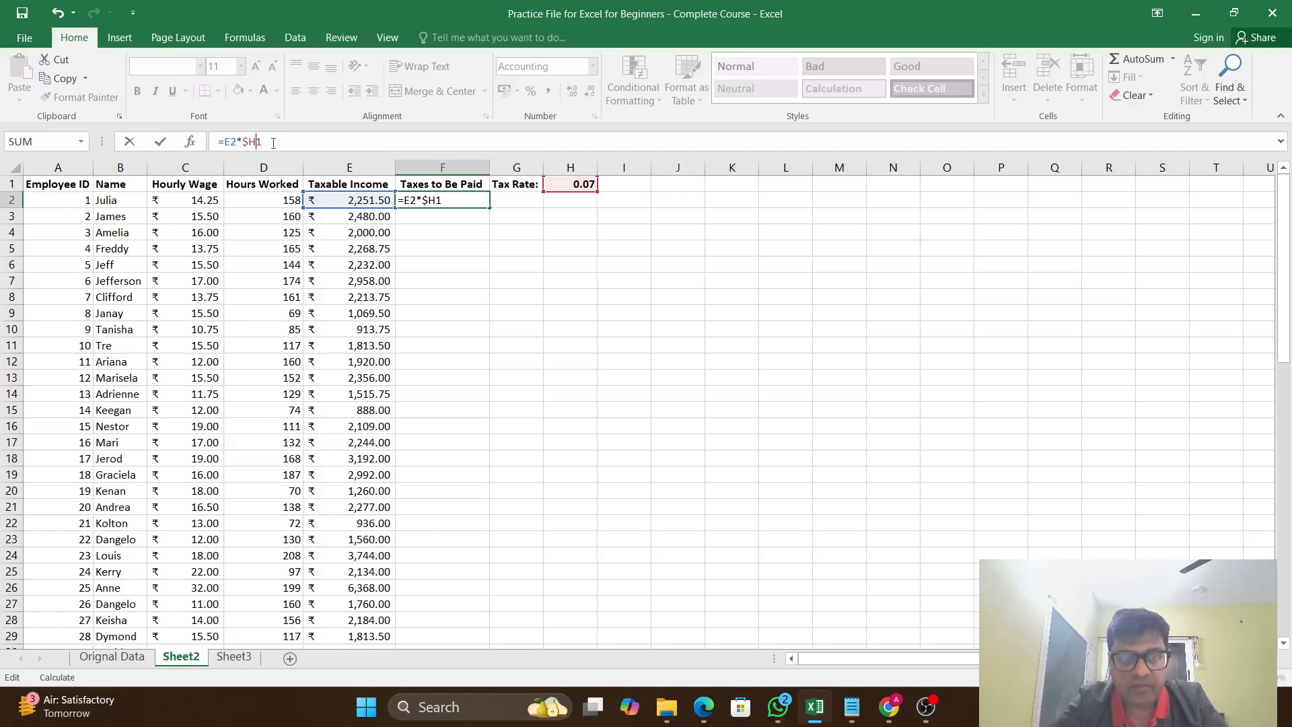
{"action": "type", "text": "$"}
{"action": "key", "text": "Return"}
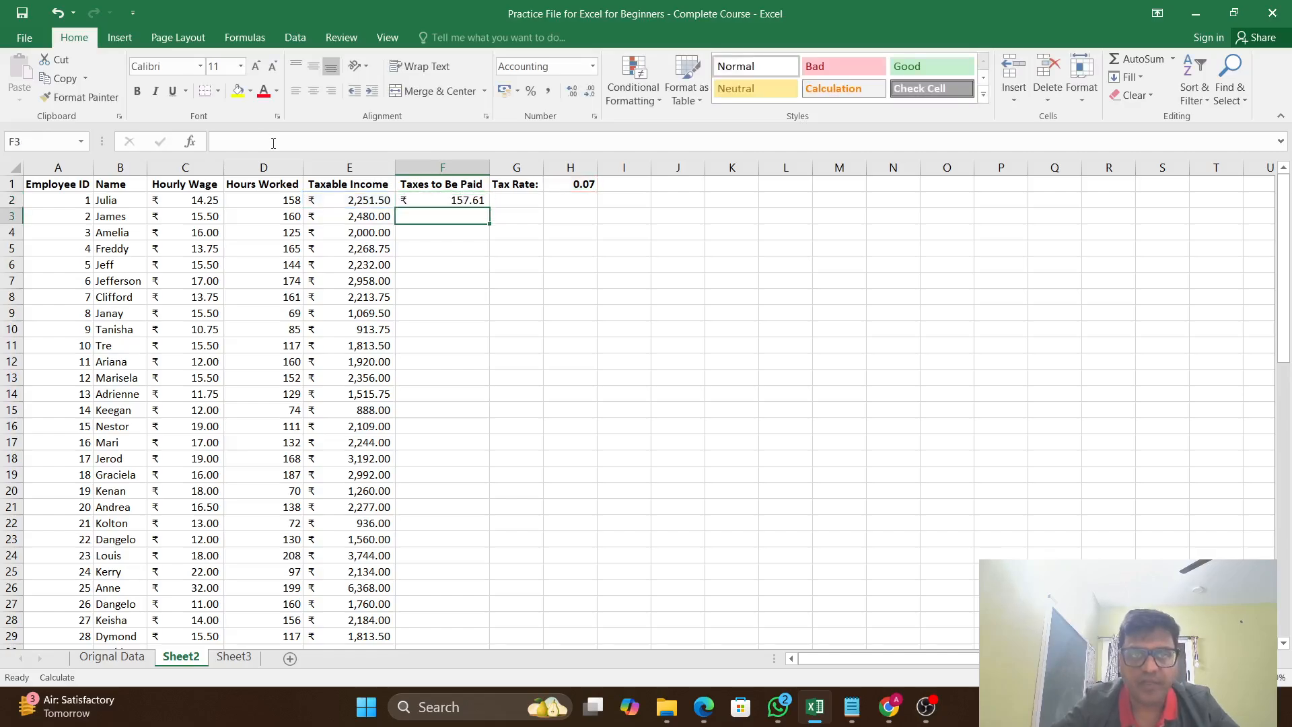
Fill the absolute-reference tax formula from F2 down the Taxes to Be Paid column to row 71
{"action": "left_click", "coordinate": [447, 200]}
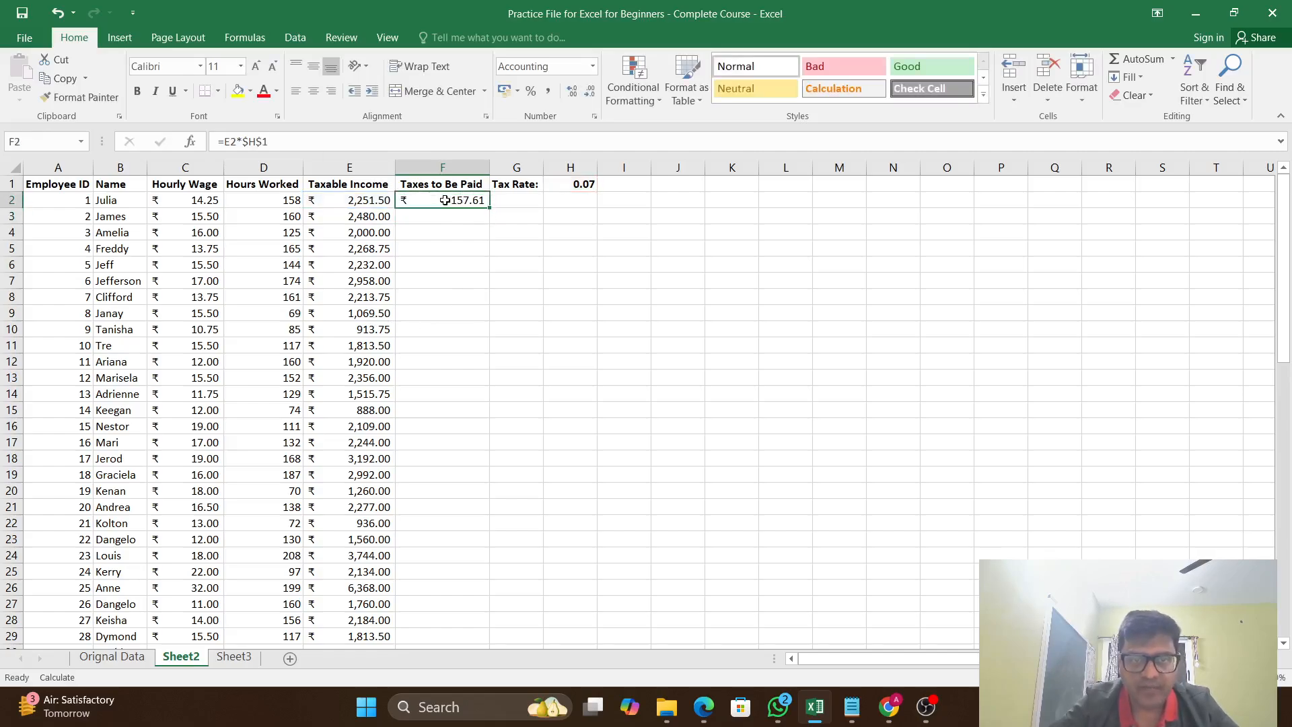
{"action": "double_click", "coordinate": [491, 208]}
{"action": "scroll", "coordinate": [460, 375], "scroll_direction": "down", "scroll_amount": 13}
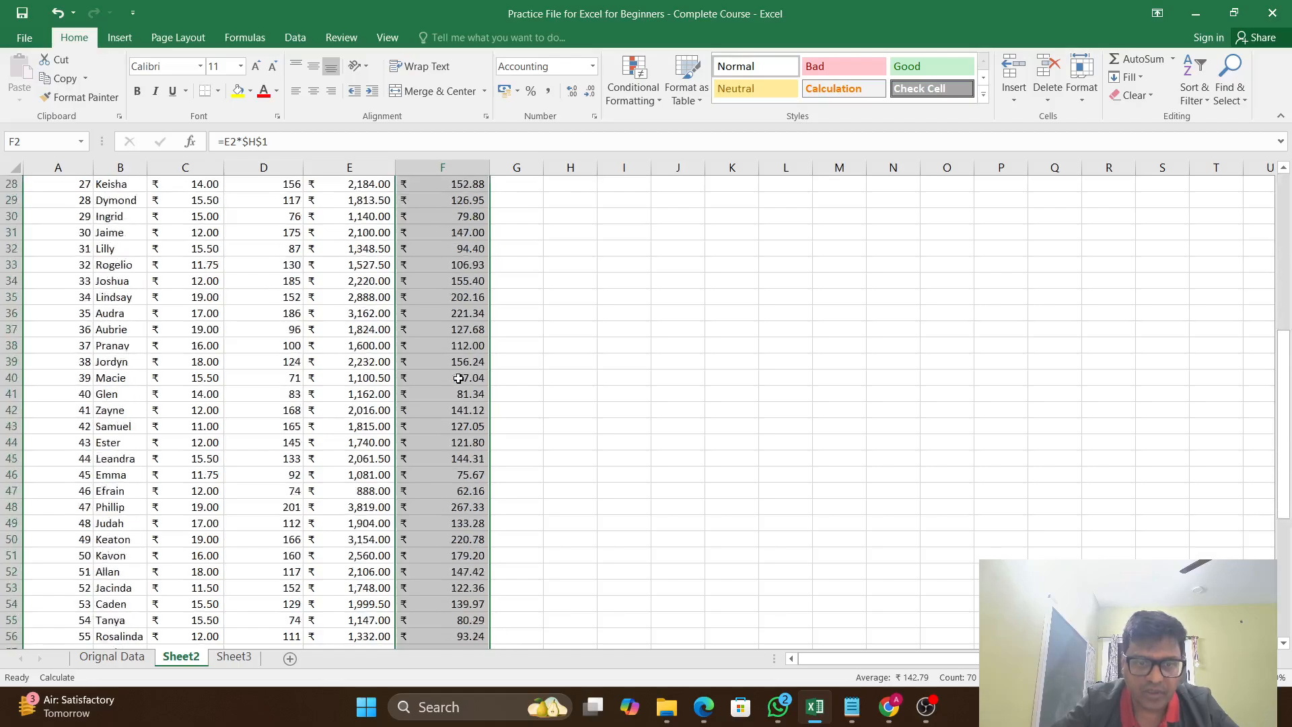
{"action": "scroll", "coordinate": [458, 376], "scroll_direction": "down", "scroll_amount": 5}
{"action": "scroll", "coordinate": [459, 377], "scroll_direction": "up", "scroll_amount": 18}
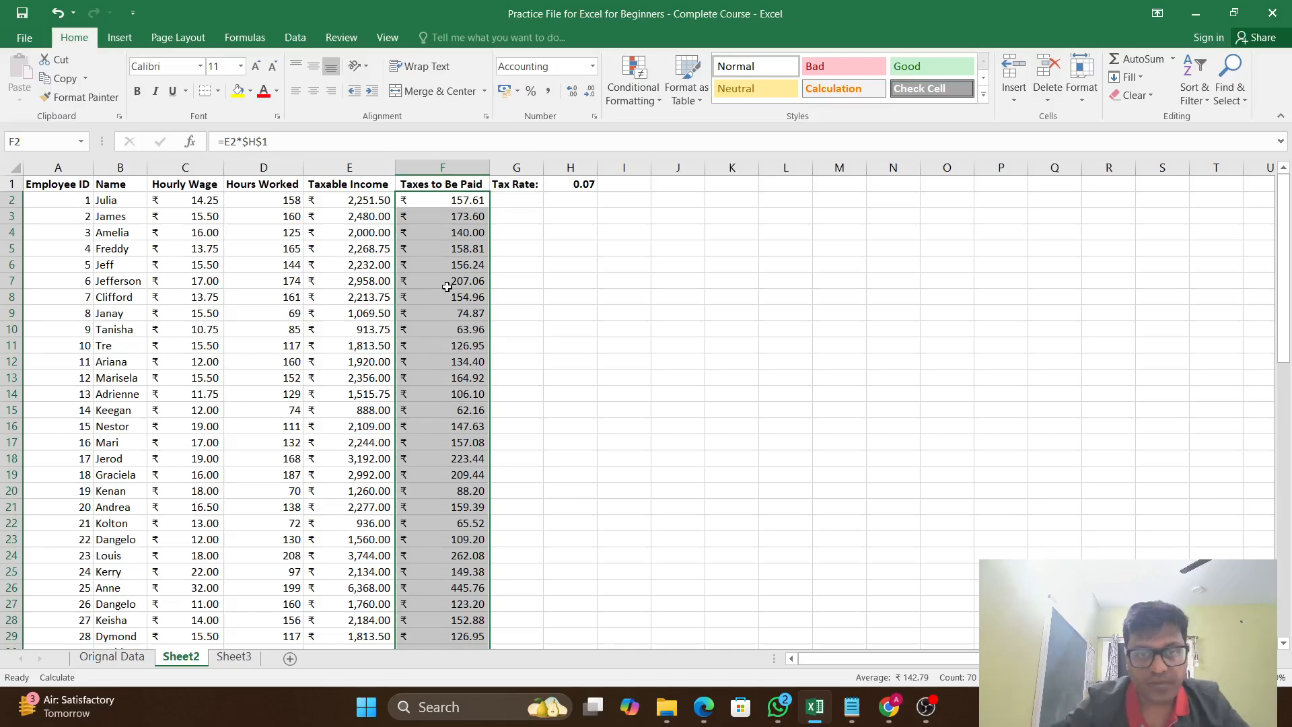
Examine the cell references of the filled formulas in F3 and F9 and review the Taxes to Be Paid column to its last row
{"action": "double_click", "coordinate": [441, 216]}
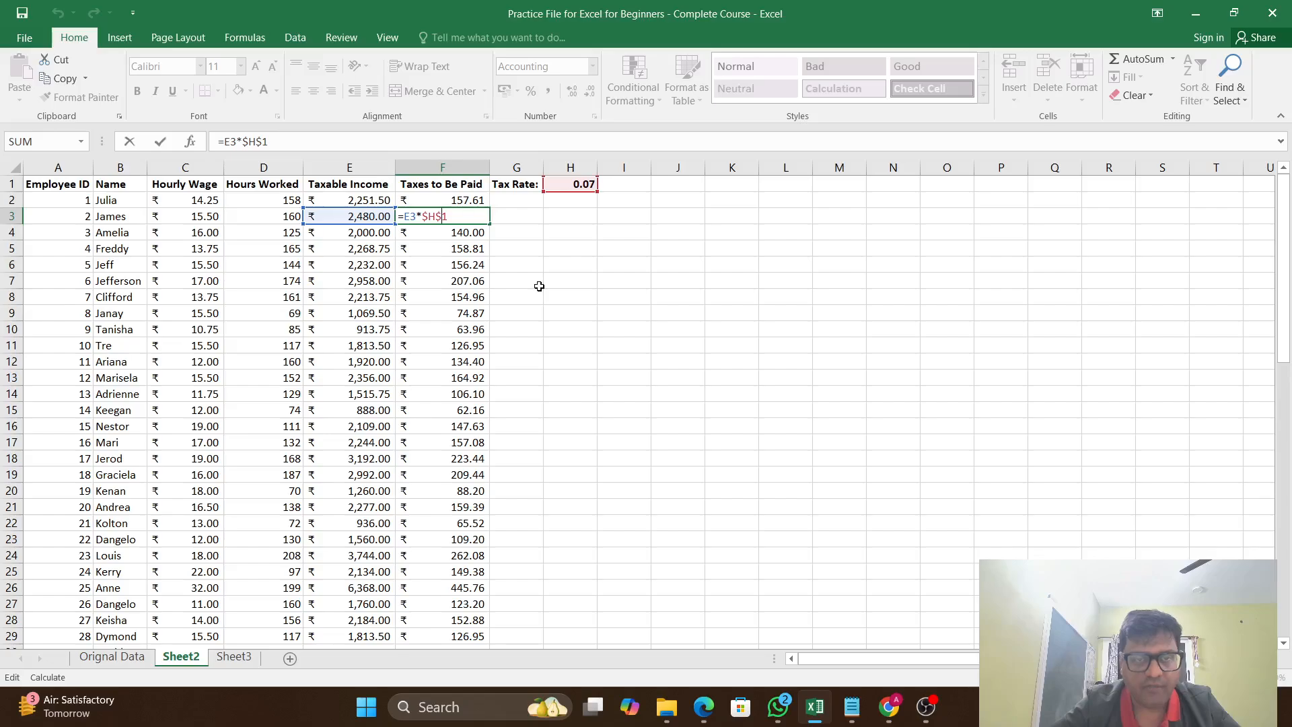
{"action": "left_click", "coordinate": [454, 318]}
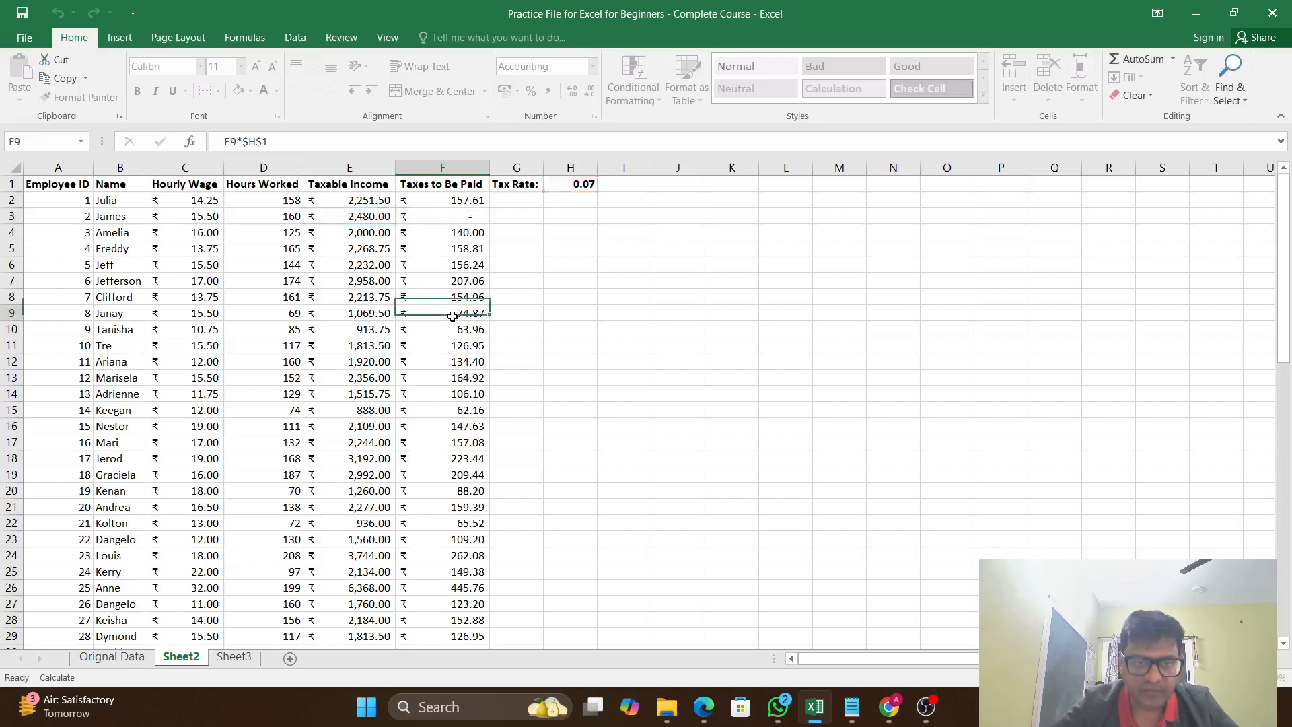
{"action": "double_click", "coordinate": [454, 317]}
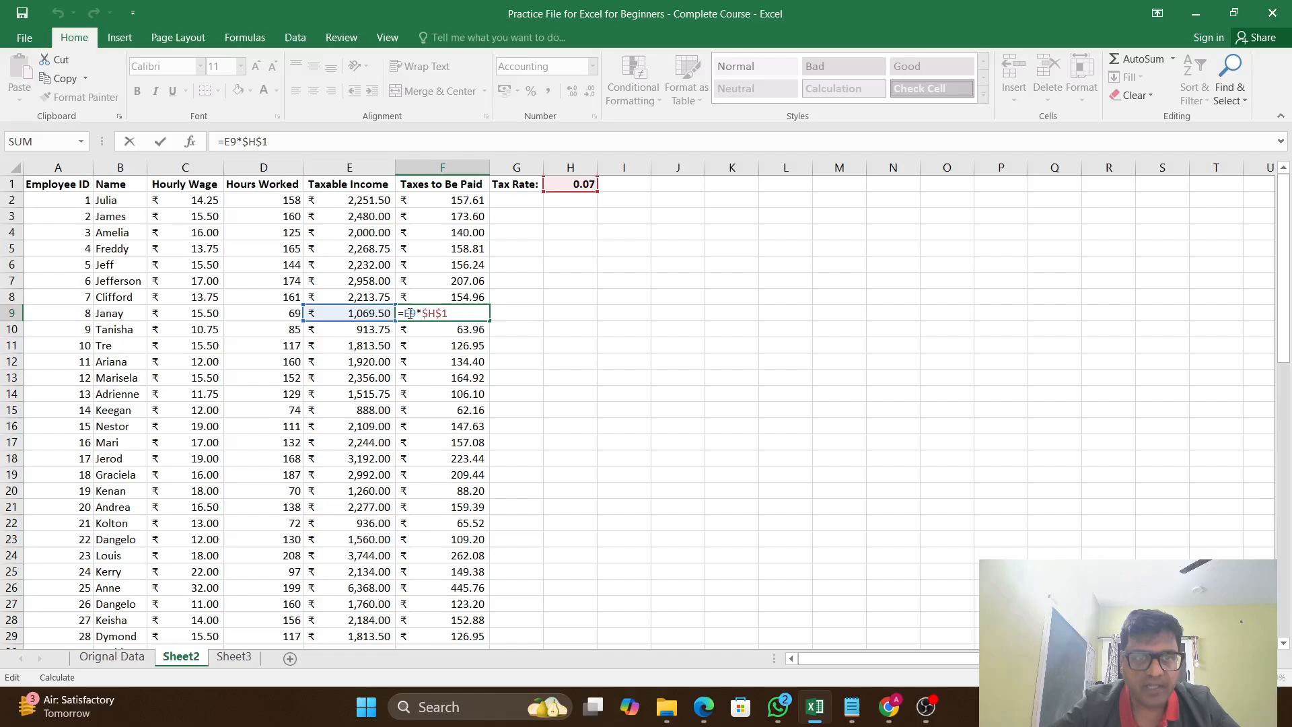
{"action": "scroll", "coordinate": [518, 404], "scroll_direction": "down", "scroll_amount": 3}
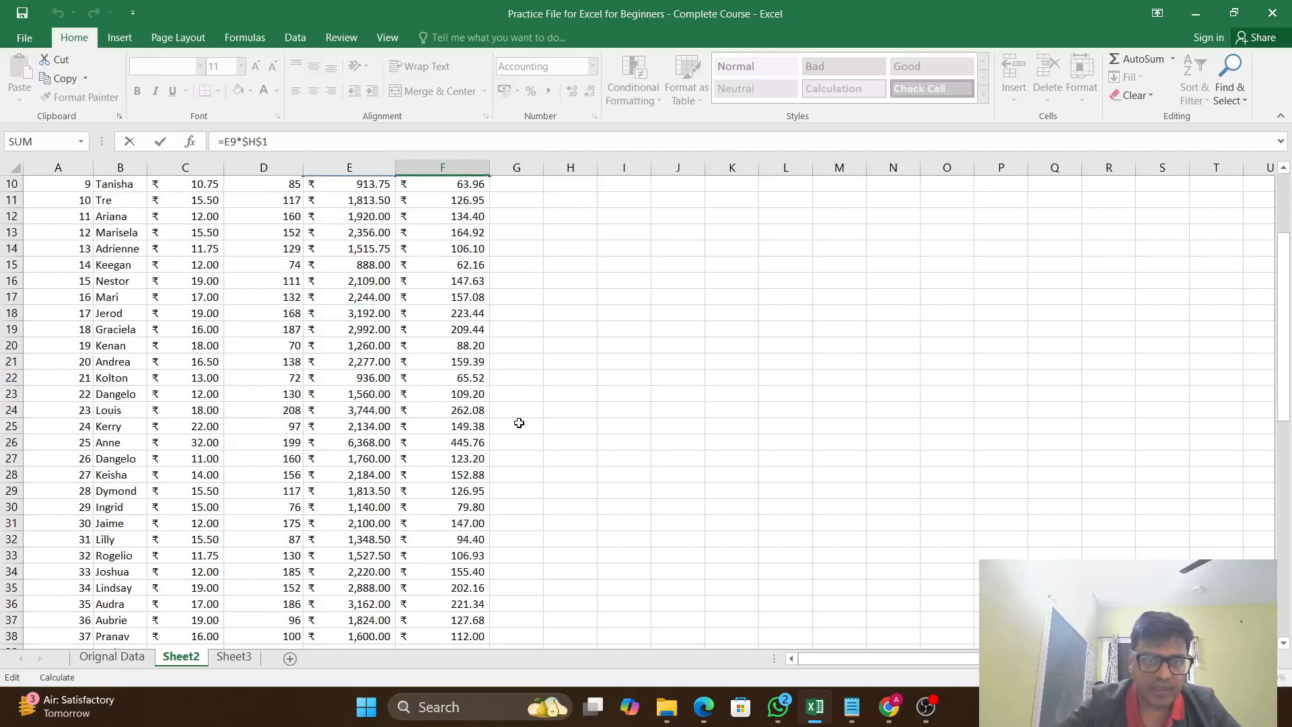
{"action": "scroll", "coordinate": [518, 411], "scroll_direction": "down", "scroll_amount": 5}
{"action": "scroll", "coordinate": [518, 390], "scroll_direction": "down", "scroll_amount": 6}
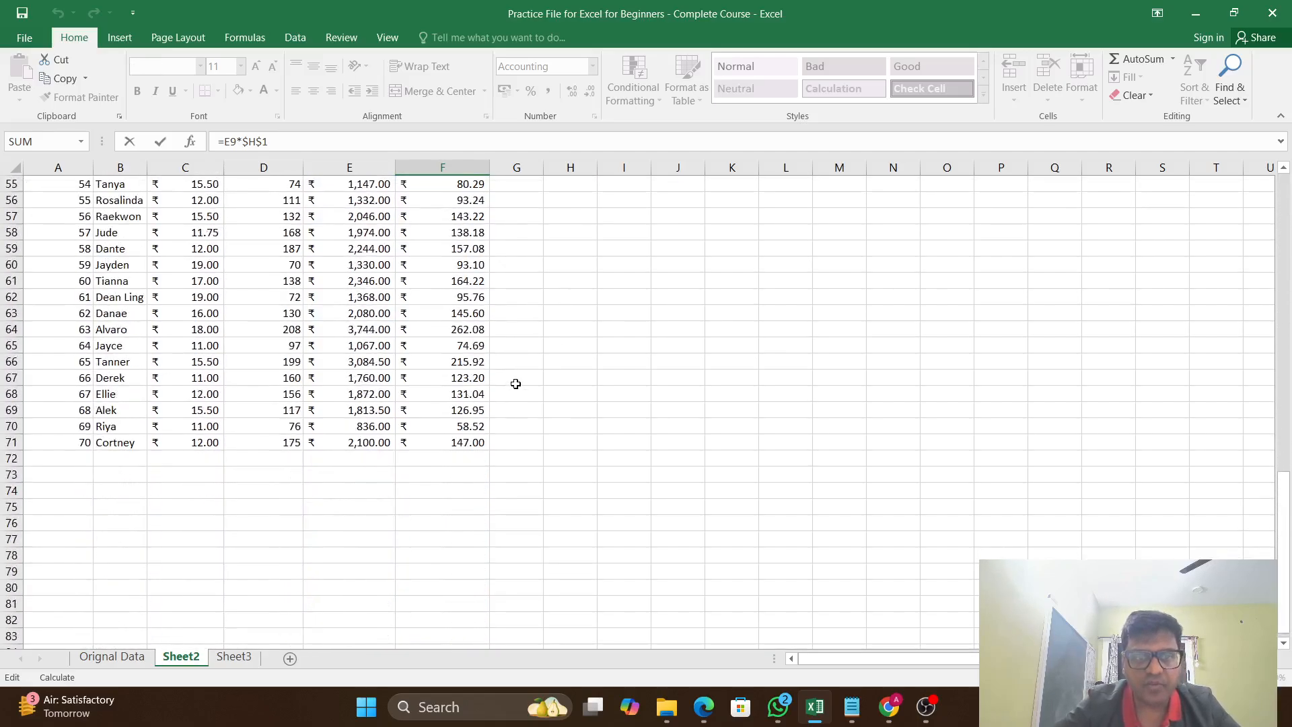
{"action": "left_click", "coordinate": [522, 403]}
{"action": "scroll", "coordinate": [523, 391], "scroll_direction": "up", "scroll_amount": 5}
{"action": "scroll", "coordinate": [521, 376], "scroll_direction": "up", "scroll_amount": 13}
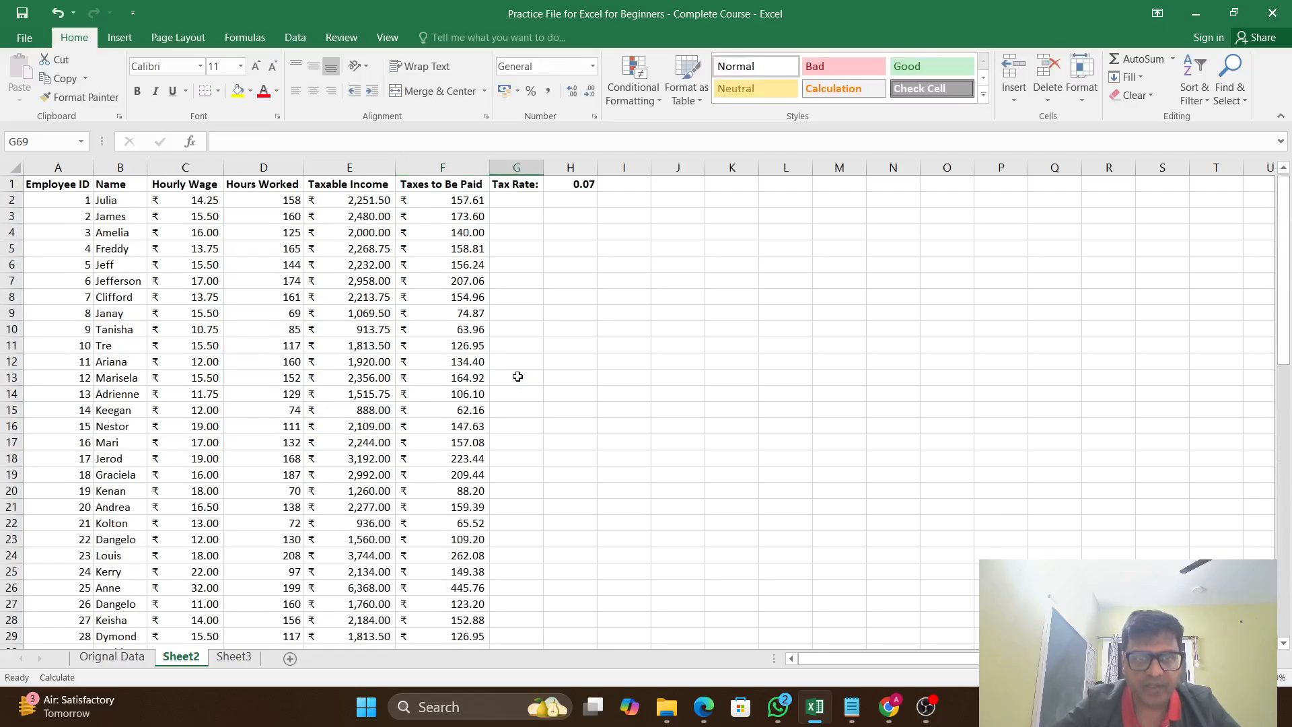
{"action": "scroll", "coordinate": [519, 372], "scroll_direction": "down", "scroll_amount": 1}
Switch to the Excel for Beginners video on YouTube in Chrome and review its table of contents
{"action": "left_click", "coordinate": [889, 707]}
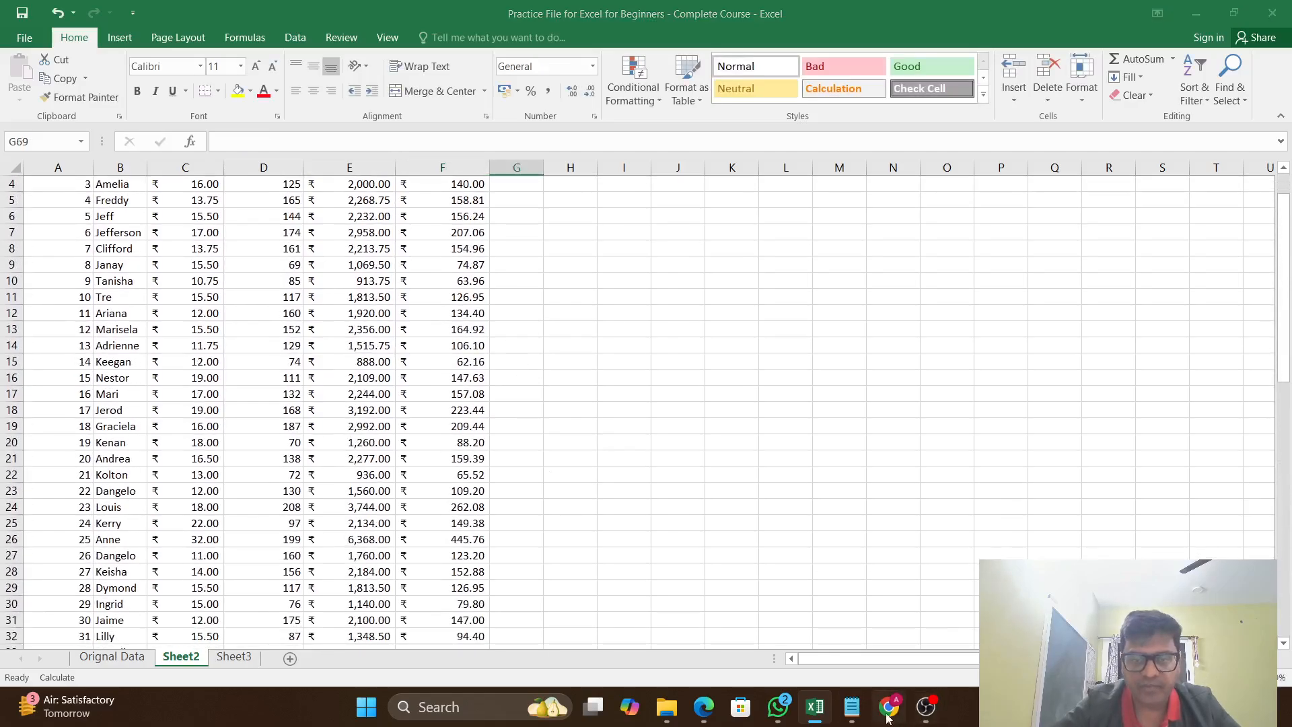
{"action": "scroll", "coordinate": [343, 455], "scroll_direction": "down", "scroll_amount": 7}
{"action": "scroll", "coordinate": [343, 455], "scroll_direction": "down", "scroll_amount": 3}
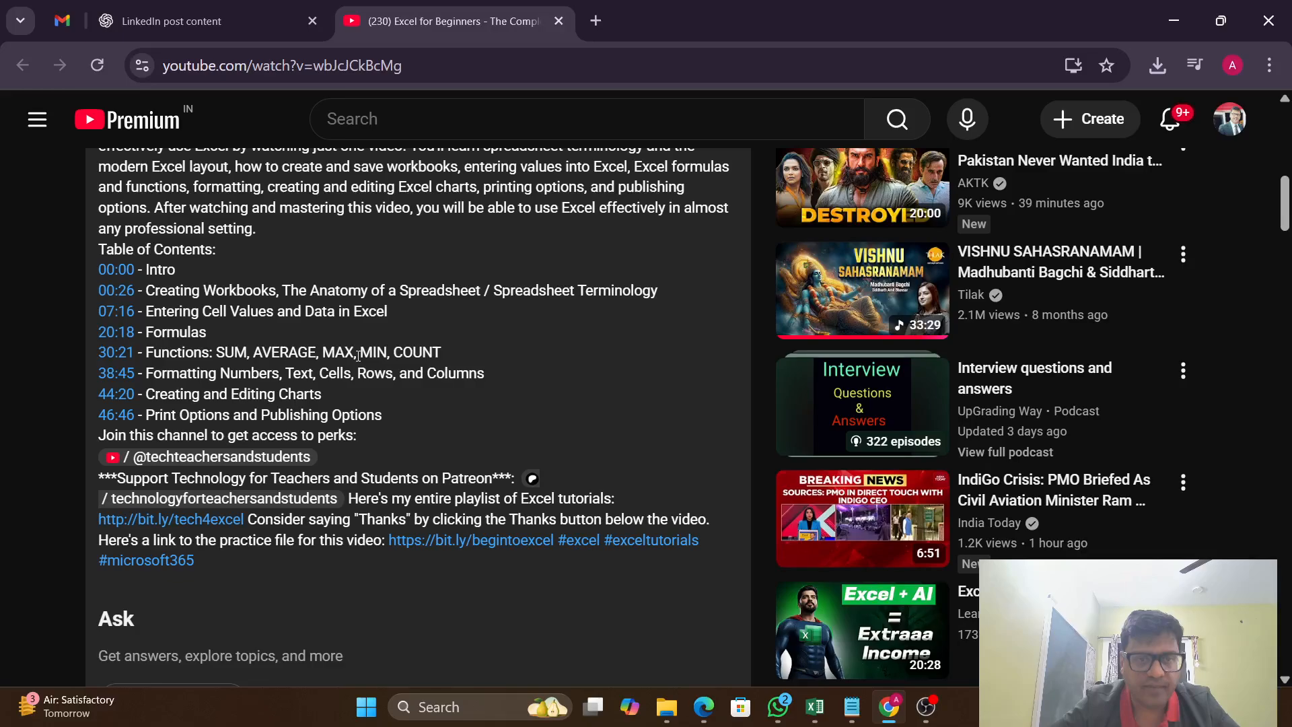
{"action": "scroll", "coordinate": [416, 374], "scroll_direction": "up", "scroll_amount": 6}
{"action": "scroll", "coordinate": [415, 374], "scroll_direction": "up", "scroll_amount": 4}
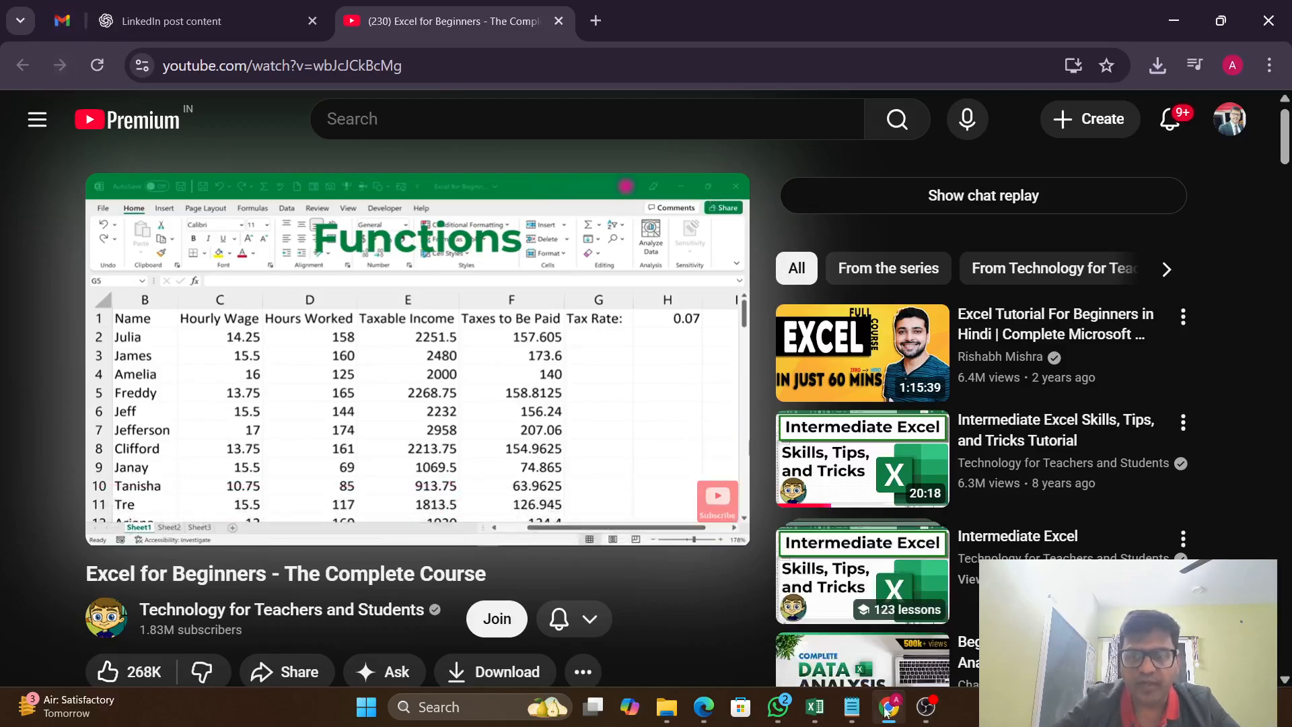
{"action": "mouse_move", "coordinate": [887, 712]}
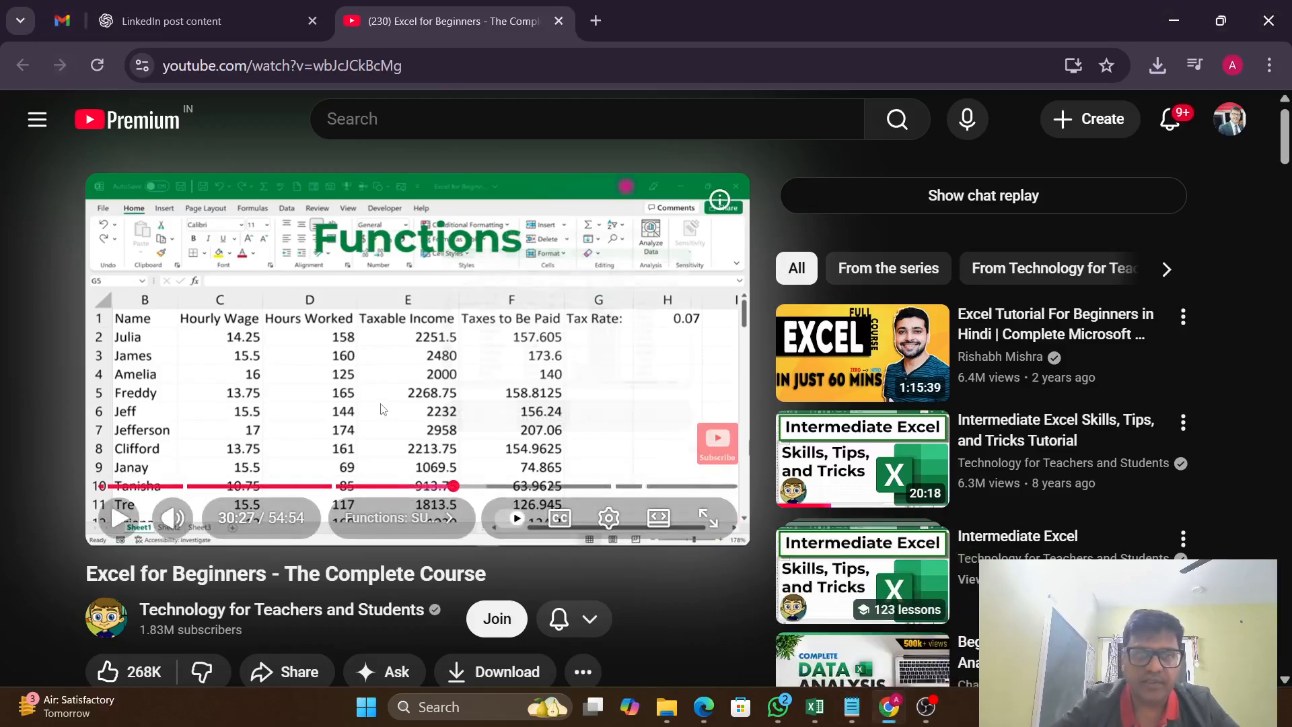